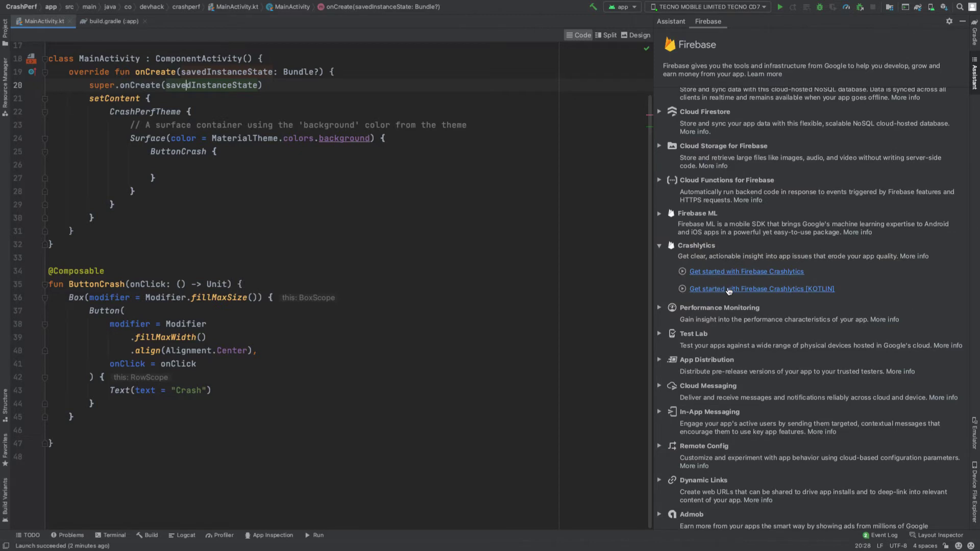
Open the Kotlin guide for getting started with Firebase Crashlytics and try to connect the app to Firebase
{"action": "left_click", "coordinate": [729, 289]}
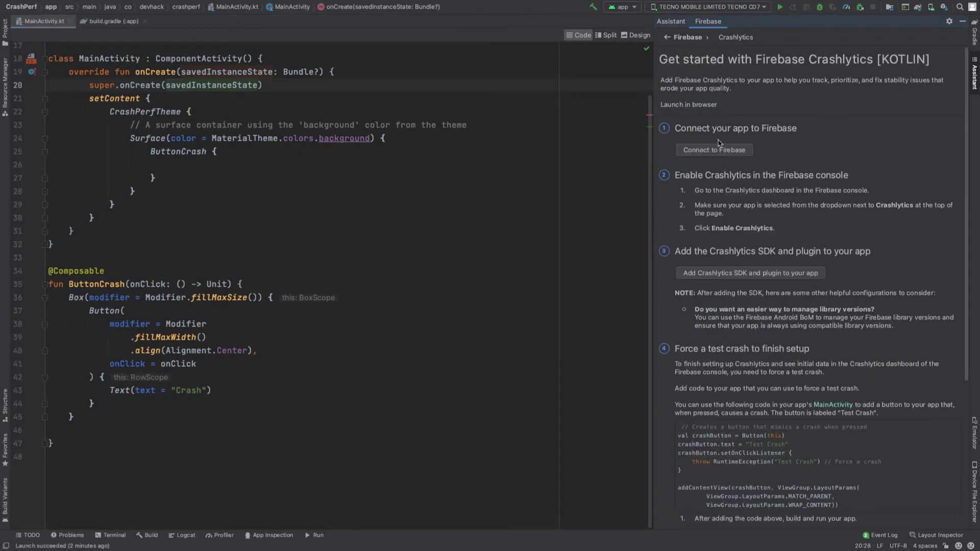
{"action": "left_click", "coordinate": [708, 151]}
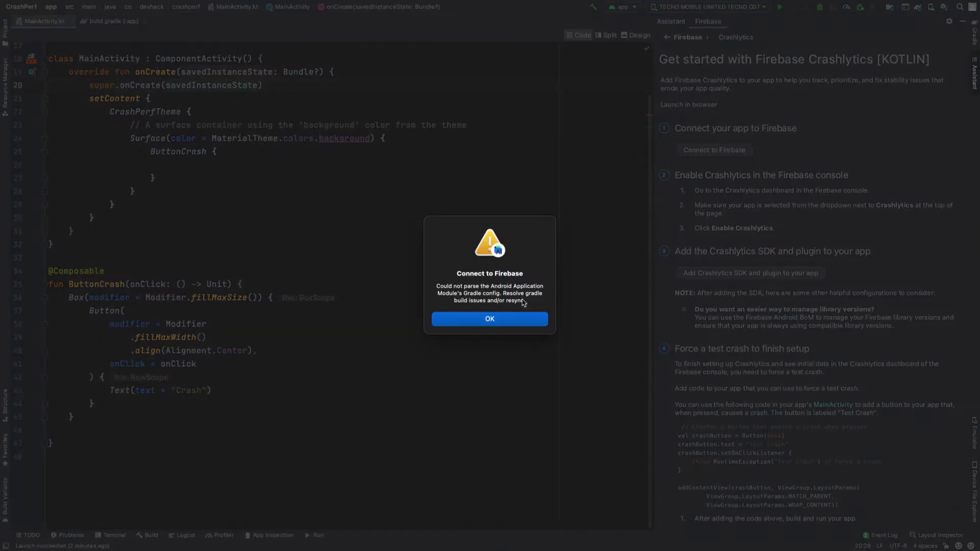
{"action": "left_click", "coordinate": [475, 320]}
{"action": "left_click", "coordinate": [404, 207]}
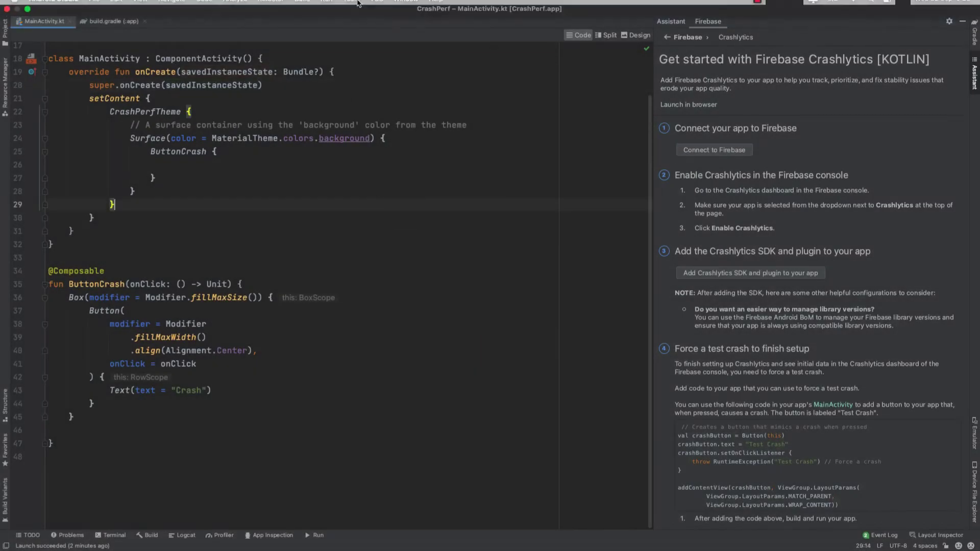
Rebuild the CrashPerf project
{"action": "left_click", "coordinate": [302, 6]}
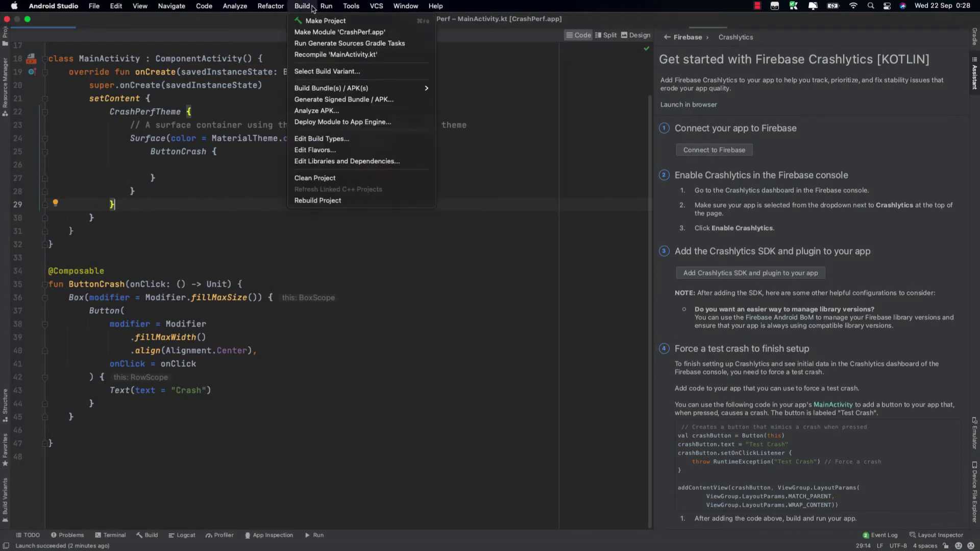
{"action": "left_click", "coordinate": [319, 200]}
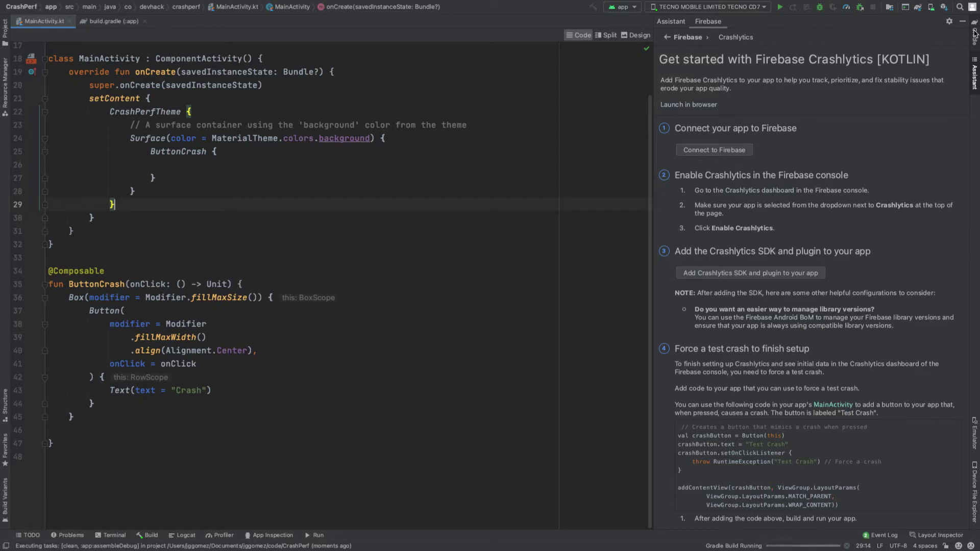
{"action": "scroll", "coordinate": [401, 221], "scroll_direction": "up", "scroll_amount": 1}
{"action": "left_click", "coordinate": [401, 221]}
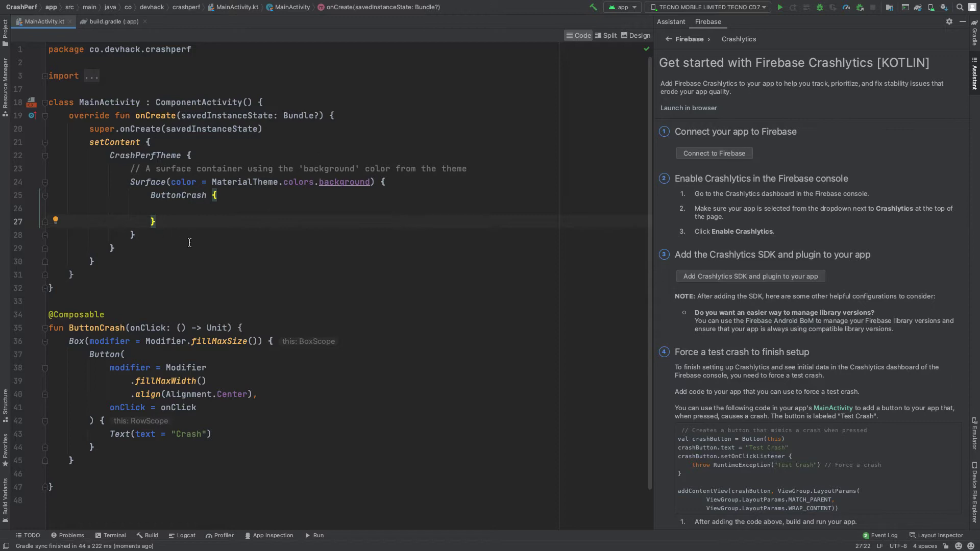
{"action": "double_click", "coordinate": [189, 381]}
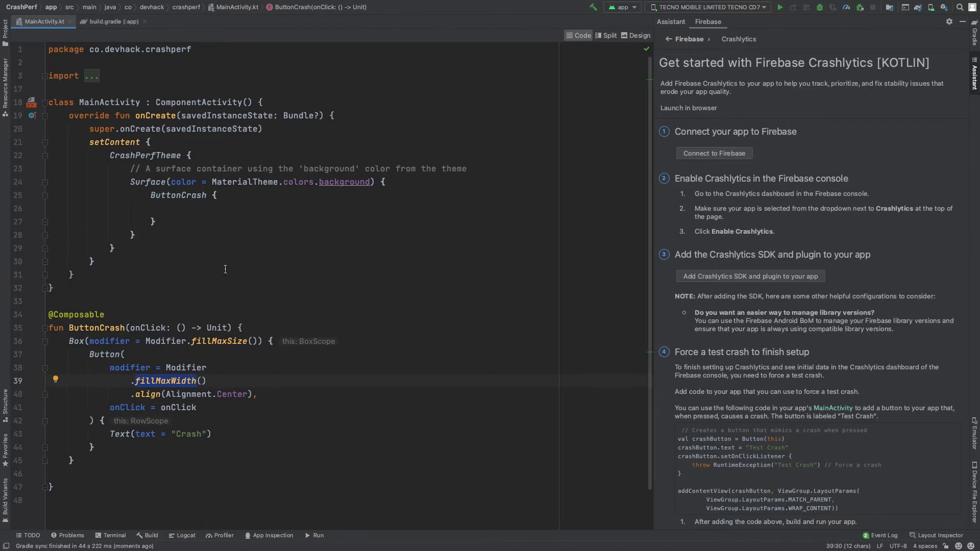
{"action": "left_click", "coordinate": [265, 221]}
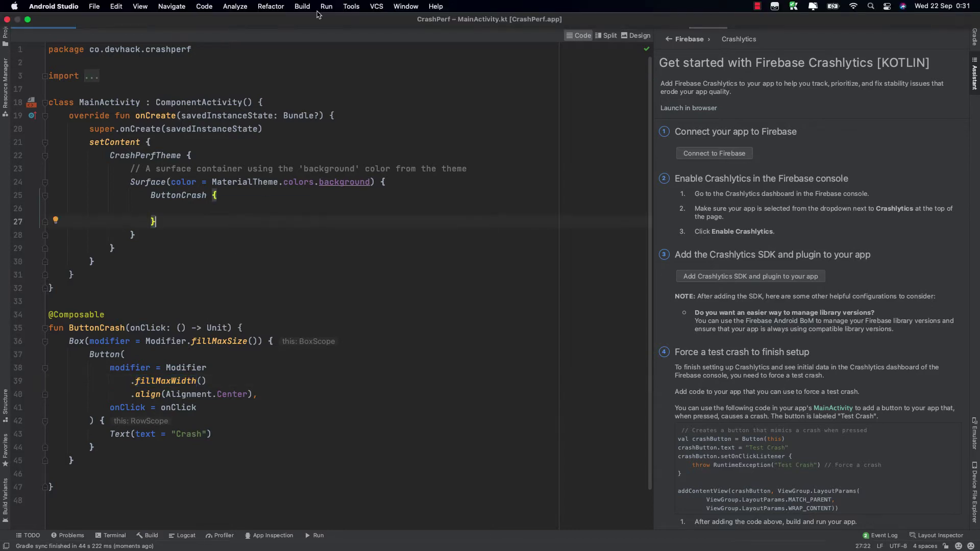
Connect the app to the existing Firebase project testcrashperf and close the browser's connection page
{"action": "left_click", "coordinate": [351, 7]}
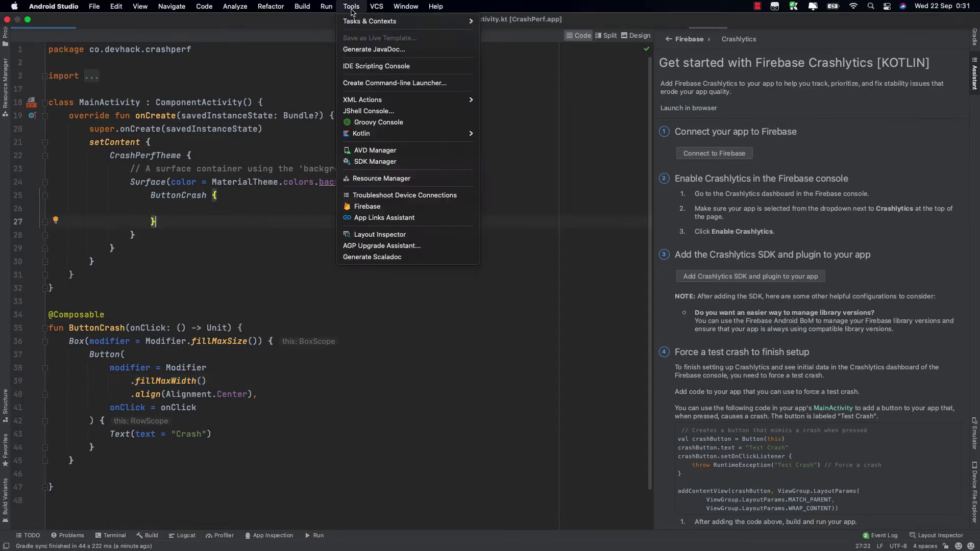
{"action": "left_click", "coordinate": [360, 207]}
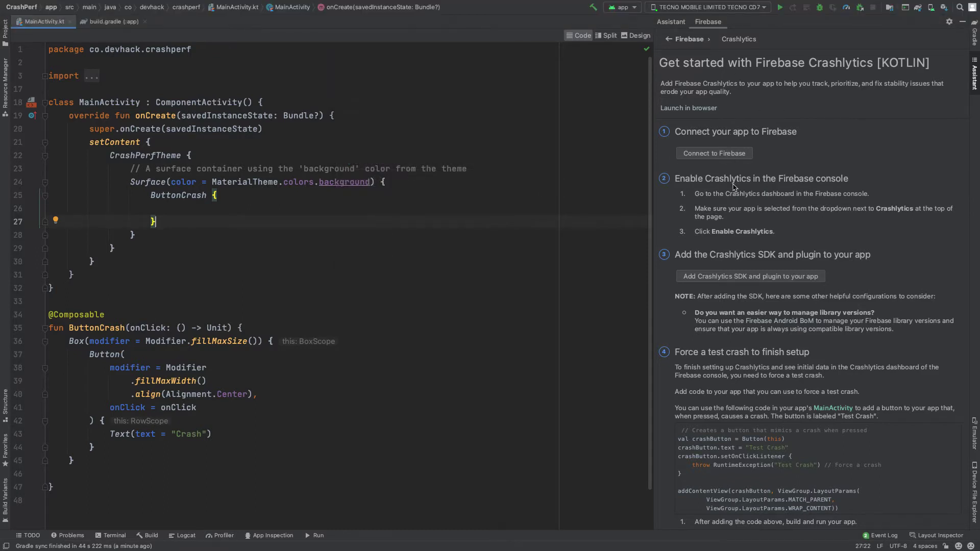
{"action": "left_click", "coordinate": [717, 153]}
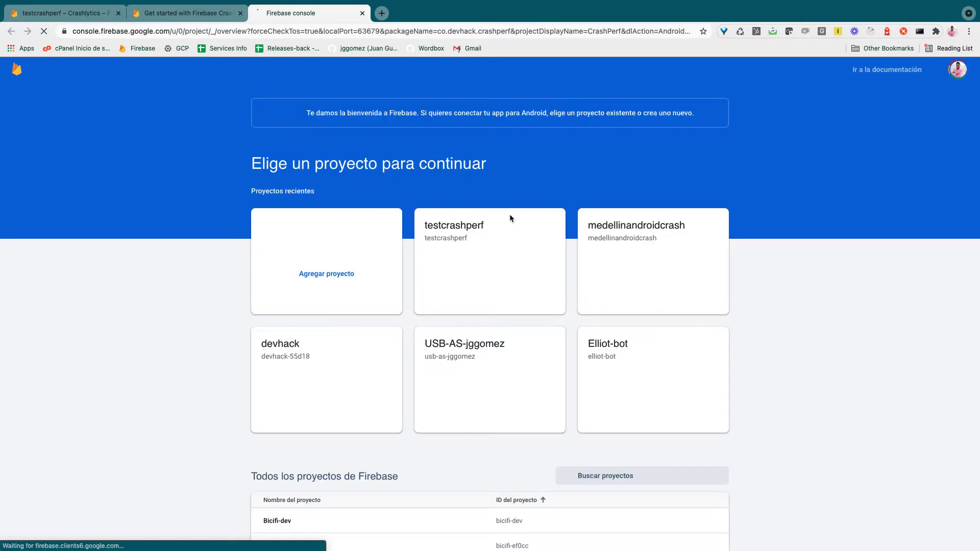
{"action": "left_click", "coordinate": [504, 247]}
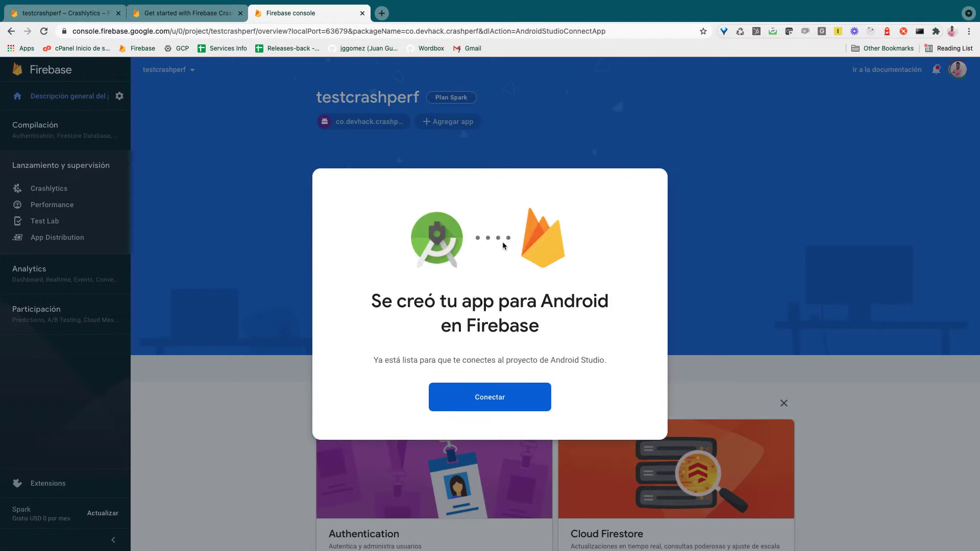
{"action": "left_click", "coordinate": [488, 394]}
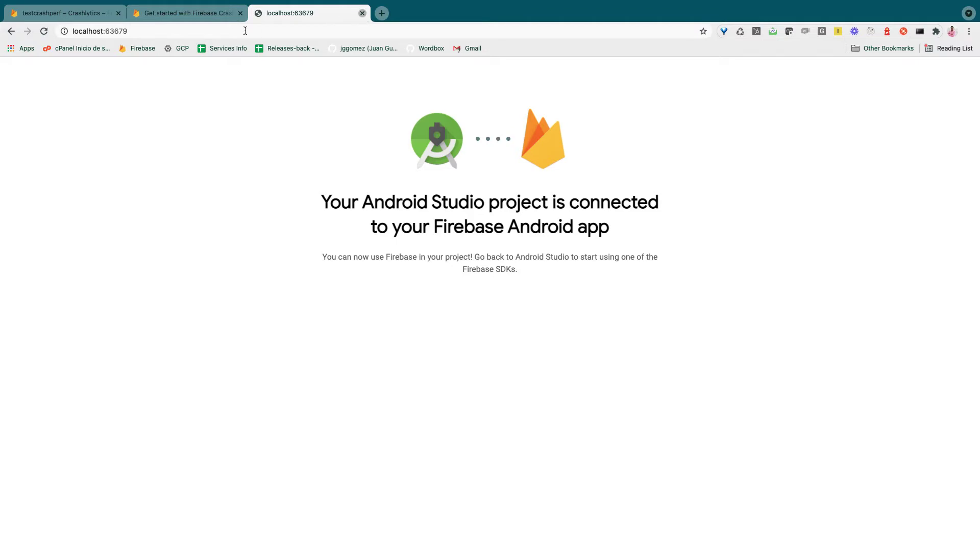
{"action": "key", "text": "super+w"}
Open the testcrashperf project settings in the Firebase console and reload them to check the registered apps
{"action": "left_click", "coordinate": [69, 13]}
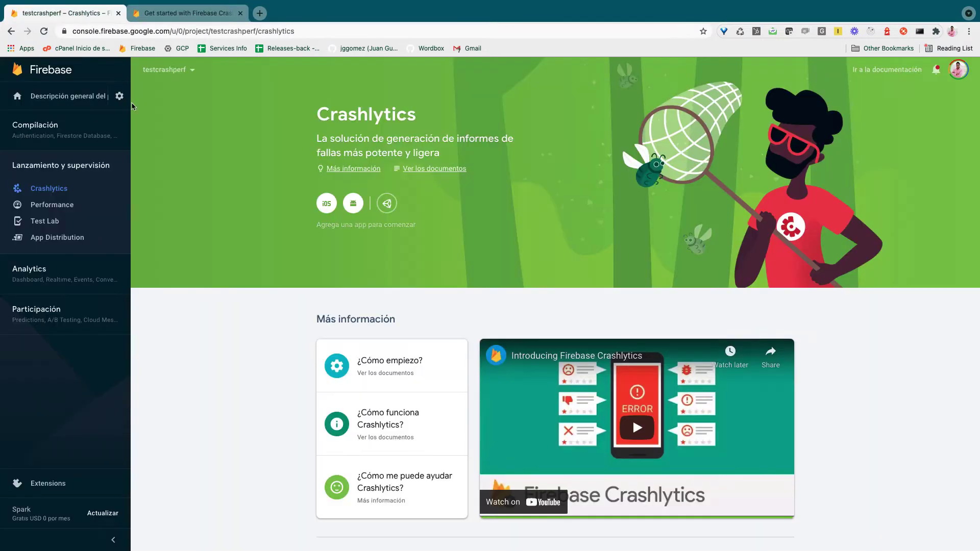
{"action": "left_click", "coordinate": [119, 96]}
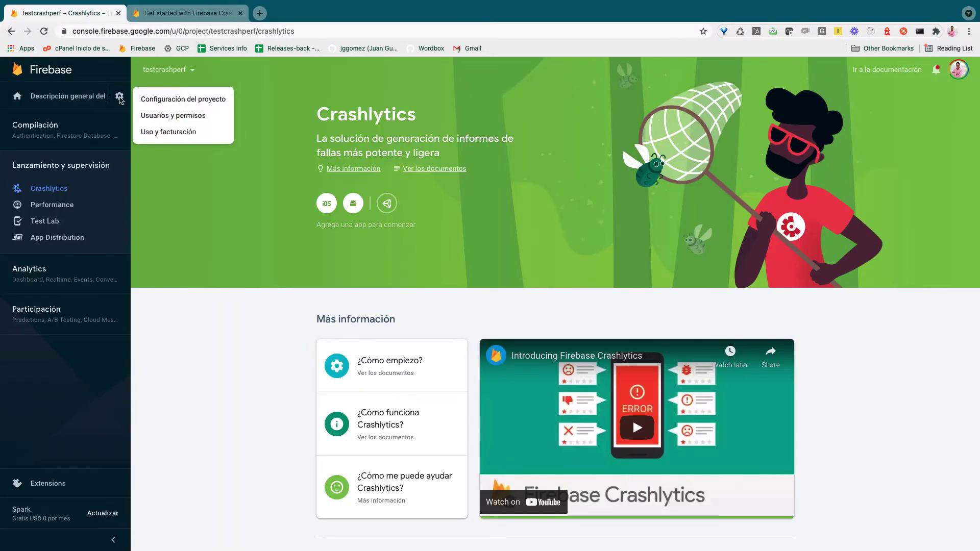
{"action": "left_click", "coordinate": [158, 100]}
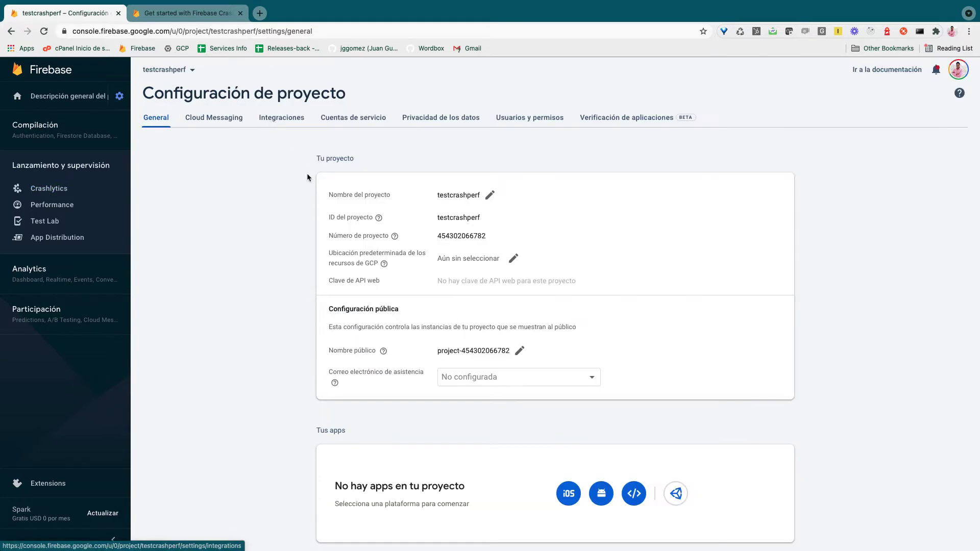
{"action": "left_click", "coordinate": [44, 31]}
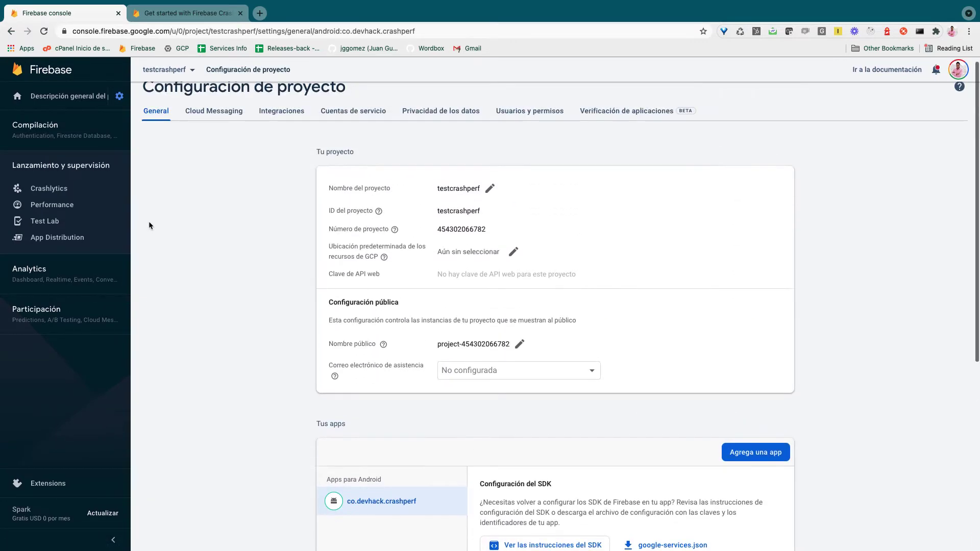
Enable Crashlytics for the co.devhack.crashperf app in the Firebase console
{"action": "left_click", "coordinate": [59, 192]}
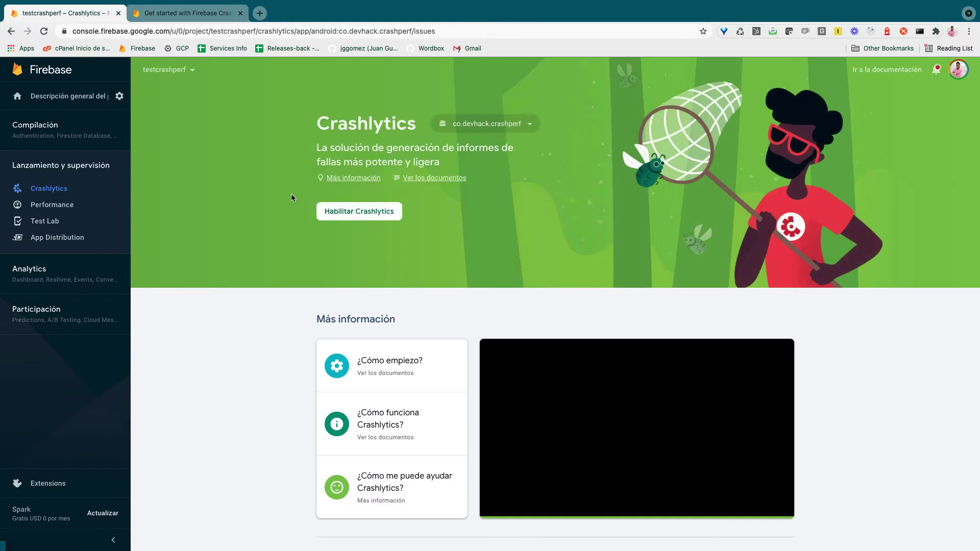
{"action": "left_click", "coordinate": [373, 215]}
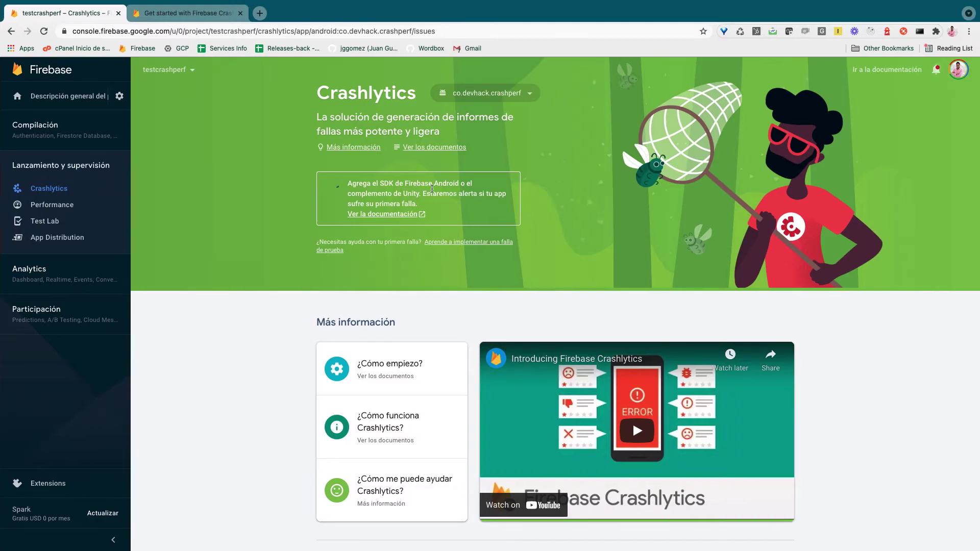
Switch back to Android Studio and add the Crashlytics SDK and plugin to the app, accepting the proposed Gradle changes
{"action": "key", "text": "ctrl+Left"}
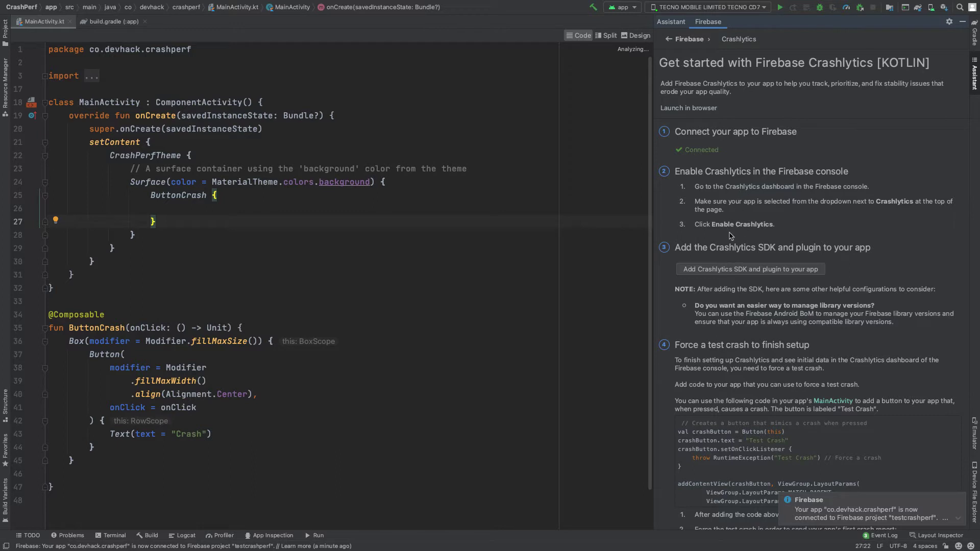
{"action": "left_click", "coordinate": [755, 270]}
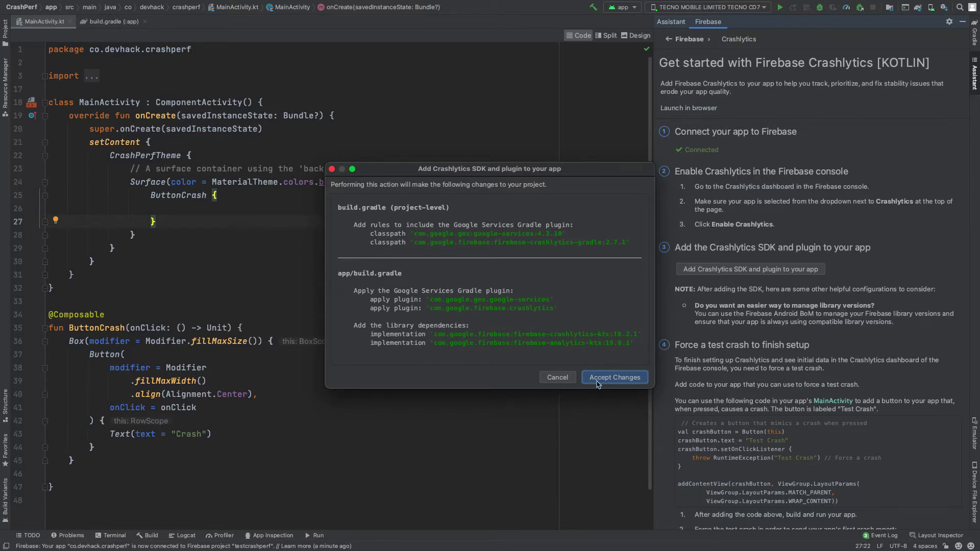
{"action": "left_click", "coordinate": [619, 378]}
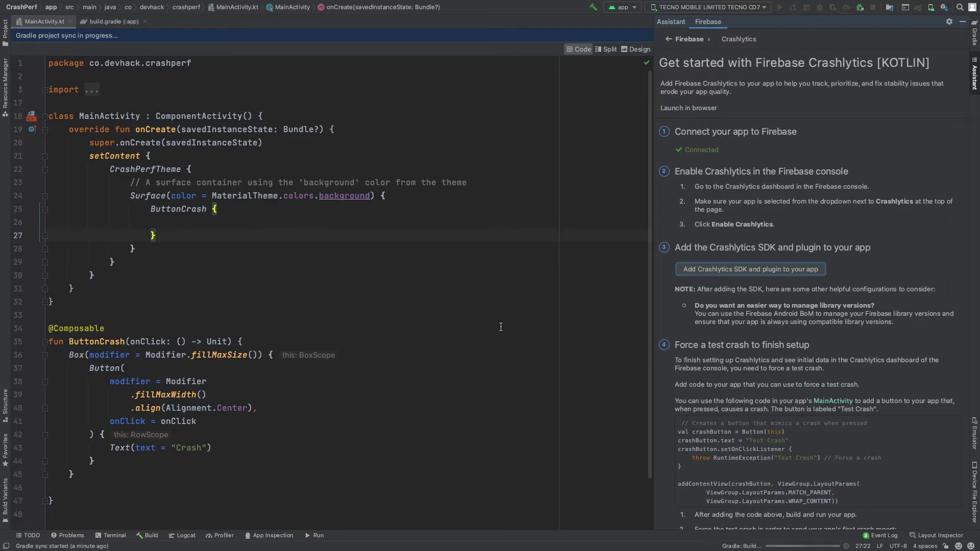
{"action": "key", "text": "ctrl+Right"}
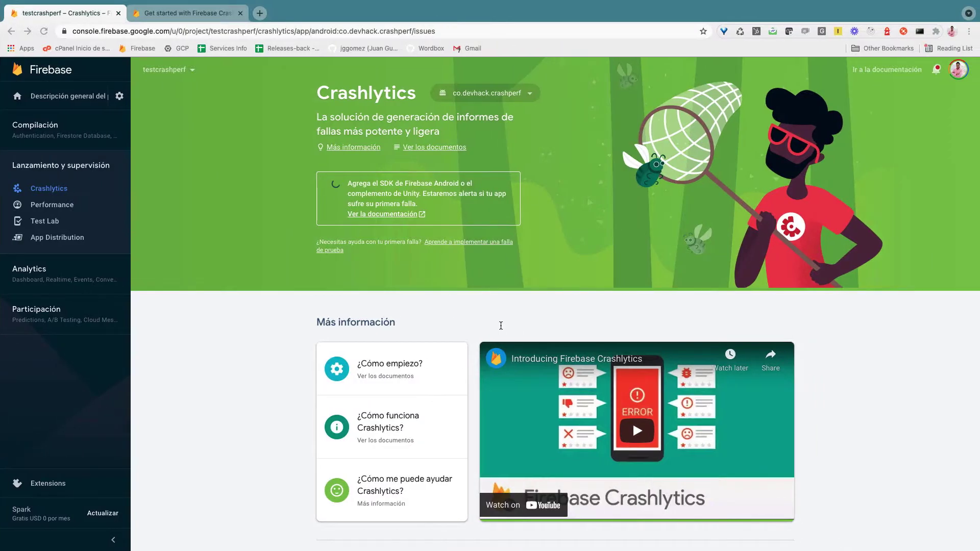
{"action": "key", "text": "ctrl+Left"}
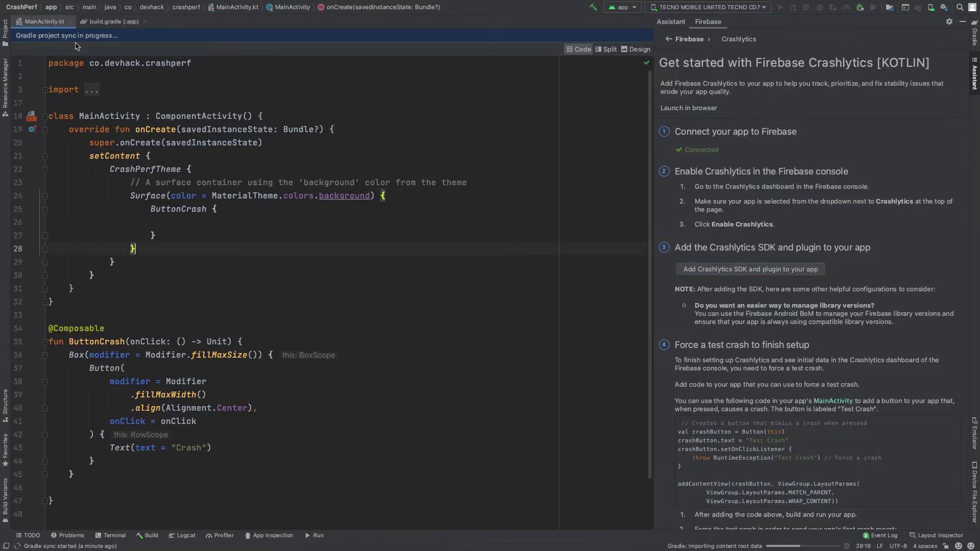
Open the app-level build.gradle and examine the Firebase Crashlytics entry in its plugins block
{"action": "left_click", "coordinate": [113, 21]}
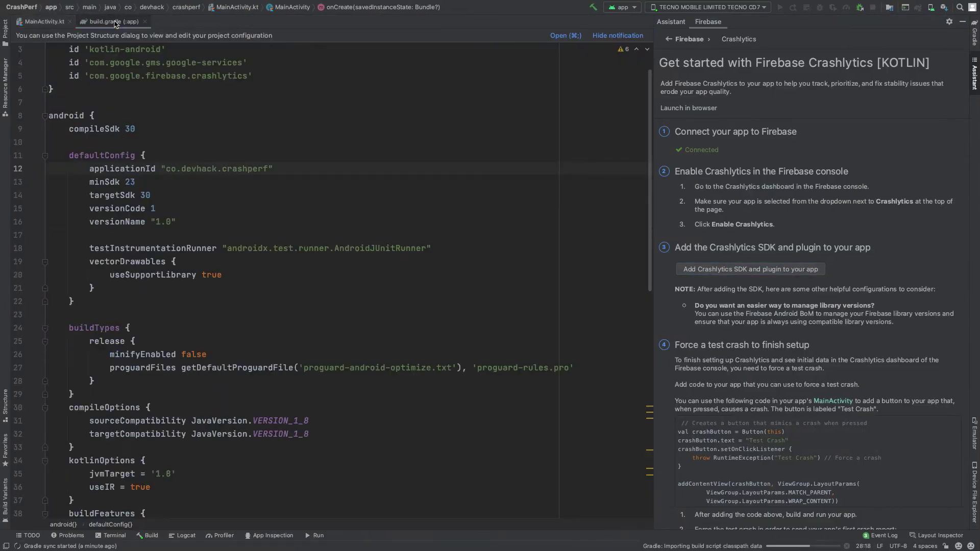
{"action": "scroll", "coordinate": [134, 77], "scroll_direction": "up", "scroll_amount": 1}
{"action": "double_click", "coordinate": [131, 102]}
{"action": "double_click", "coordinate": [171, 102]}
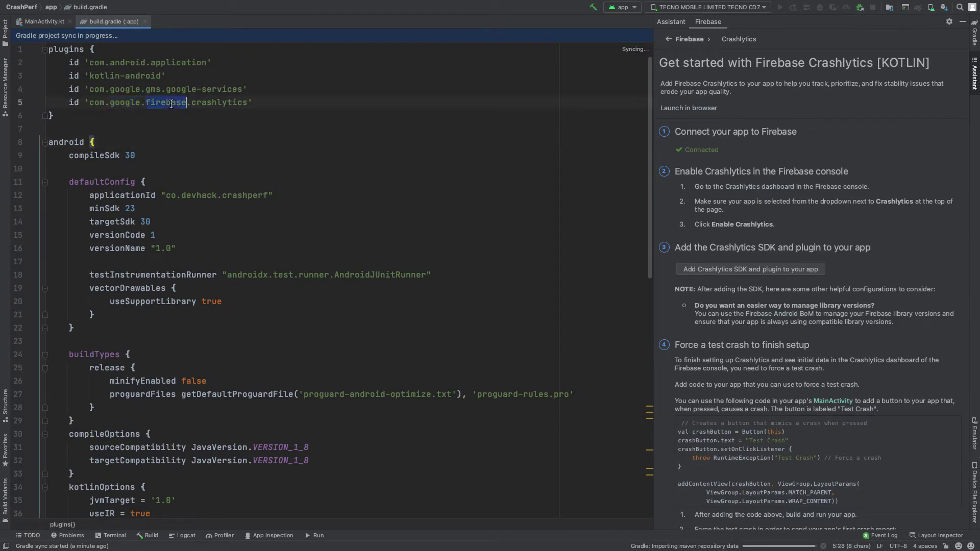
{"action": "key", "text": "Home"}
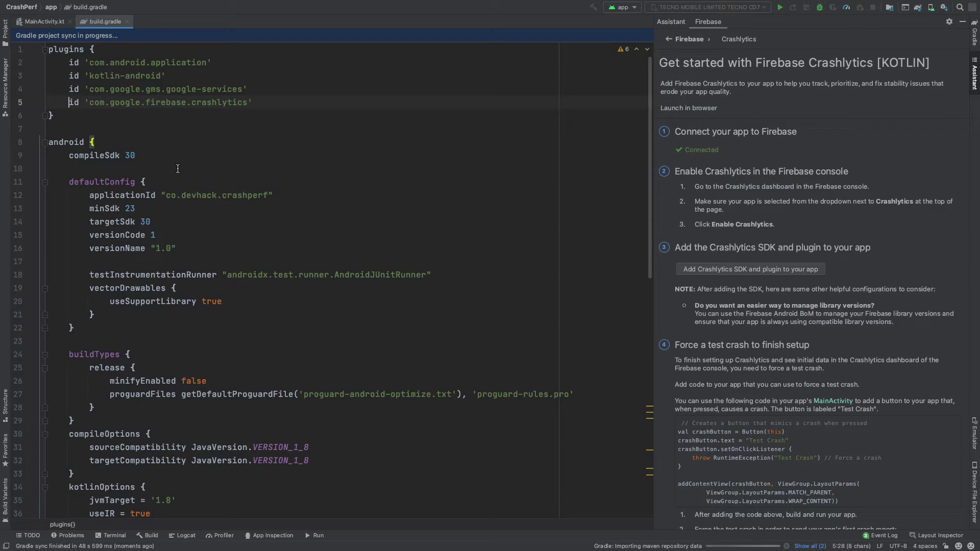
Examine the firebase-crashlytics-ktx and firebase-analytics-ktx entries in the dependencies block of build.gradle
{"action": "scroll", "coordinate": [221, 212], "scroll_direction": "down", "scroll_amount": 5}
{"action": "left_click", "coordinate": [224, 214]}
{"action": "scroll", "coordinate": [225, 214], "scroll_direction": "down", "scroll_amount": 8}
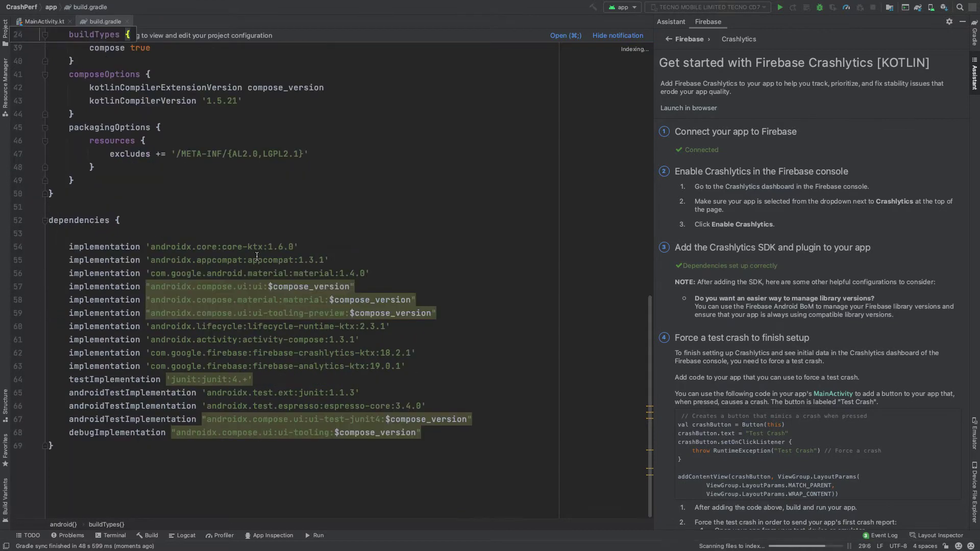
{"action": "double_click", "coordinate": [306, 339]}
{"action": "double_click", "coordinate": [327, 353]}
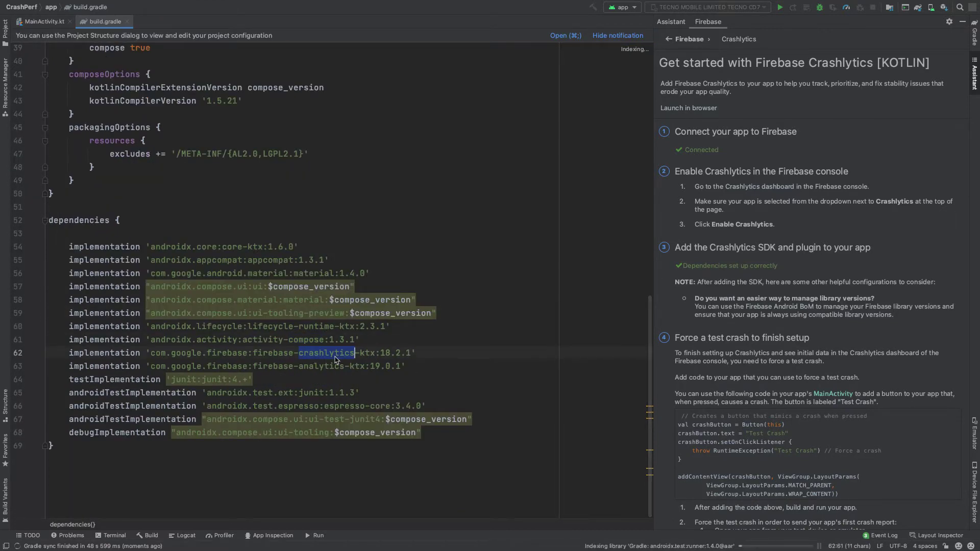
{"action": "double_click", "coordinate": [321, 366]}
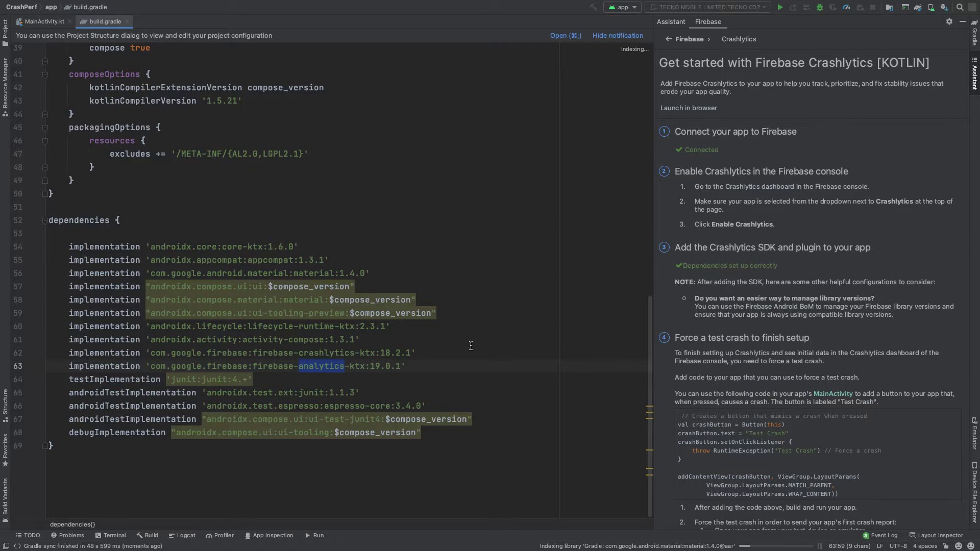
{"action": "left_click", "coordinate": [428, 339]}
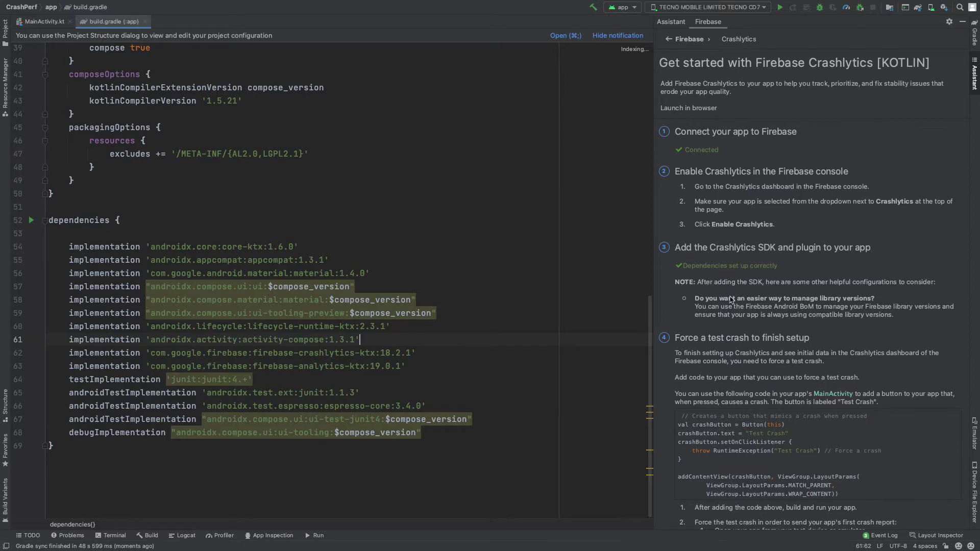
Review the guide's test crash instructions, hide the Firebase assistant, and place the cursor inside the empty ButtonCrash lambda in MainActivity.kt
{"action": "scroll", "coordinate": [806, 326], "scroll_direction": "down", "scroll_amount": 5}
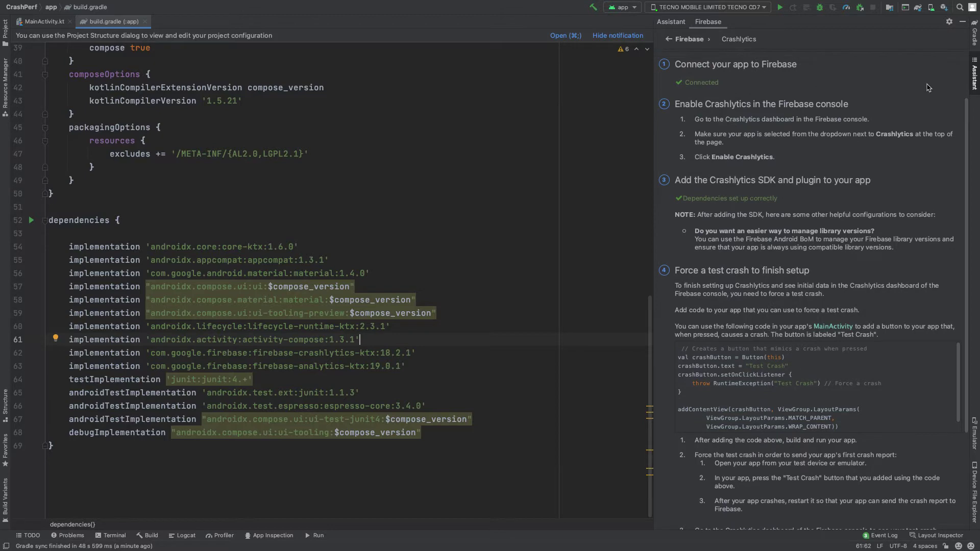
{"action": "left_click", "coordinate": [963, 22]}
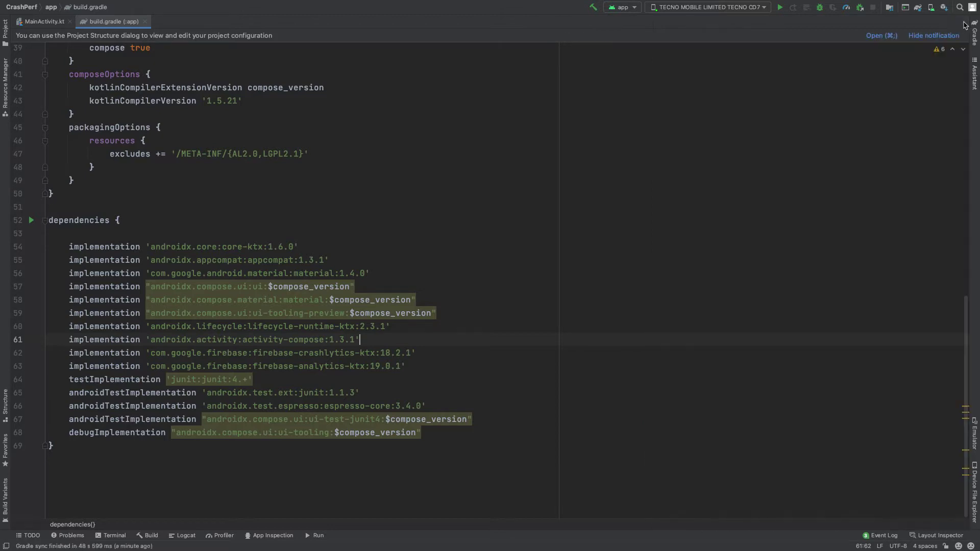
{"action": "left_click", "coordinate": [474, 126]}
{"action": "left_click", "coordinate": [44, 23]}
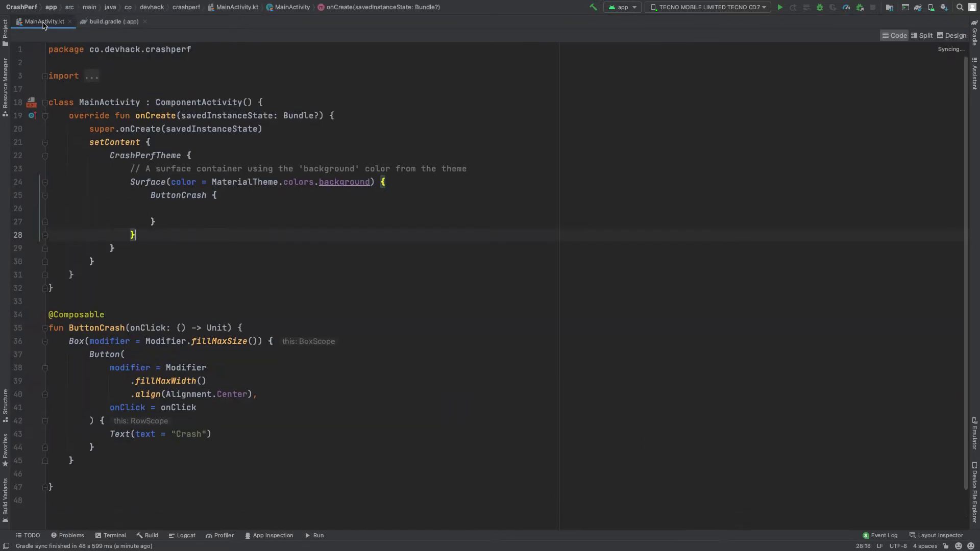
{"action": "left_click", "coordinate": [245, 208]}
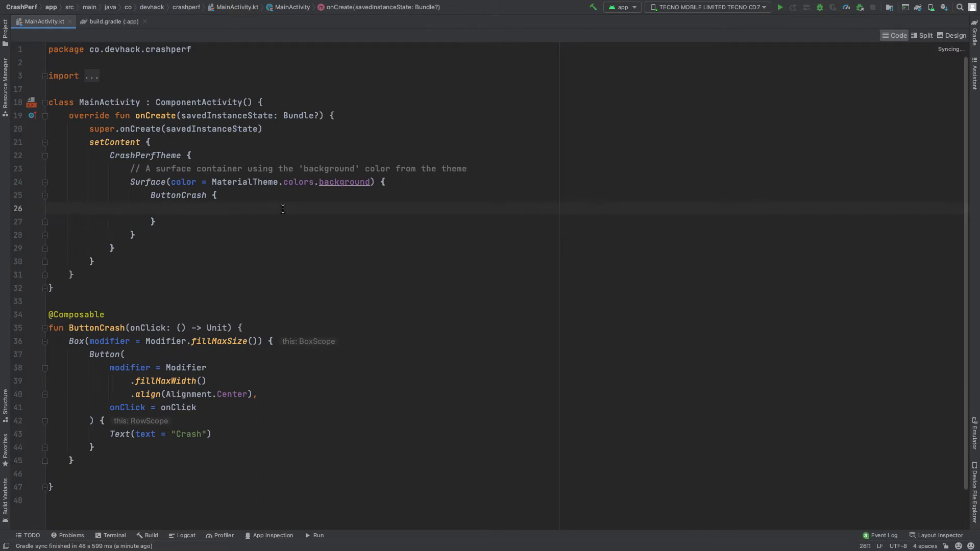
Add throw RuntimeException("Test Crash") inside the empty ButtonCrash lambda in MainActivity.kt
{"action": "left_click", "coordinate": [295, 195]}
{"action": "key", "text": "Return"}
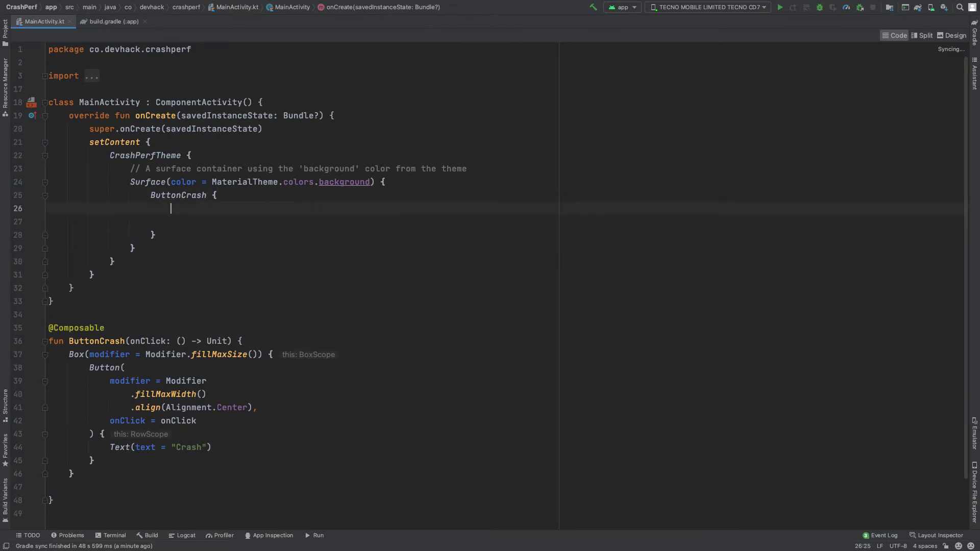
{"action": "key", "text": "Delete"}
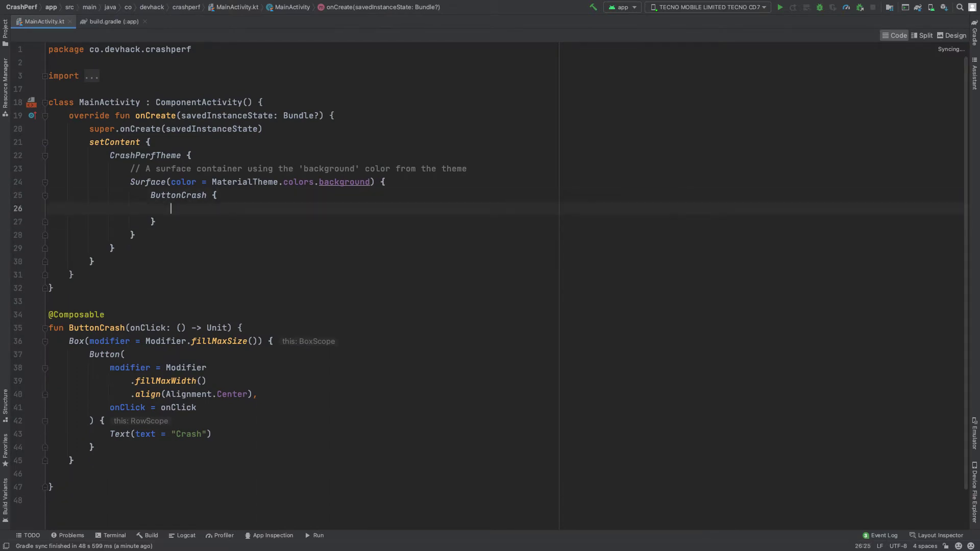
{"action": "type", "text": "throw Runti"}
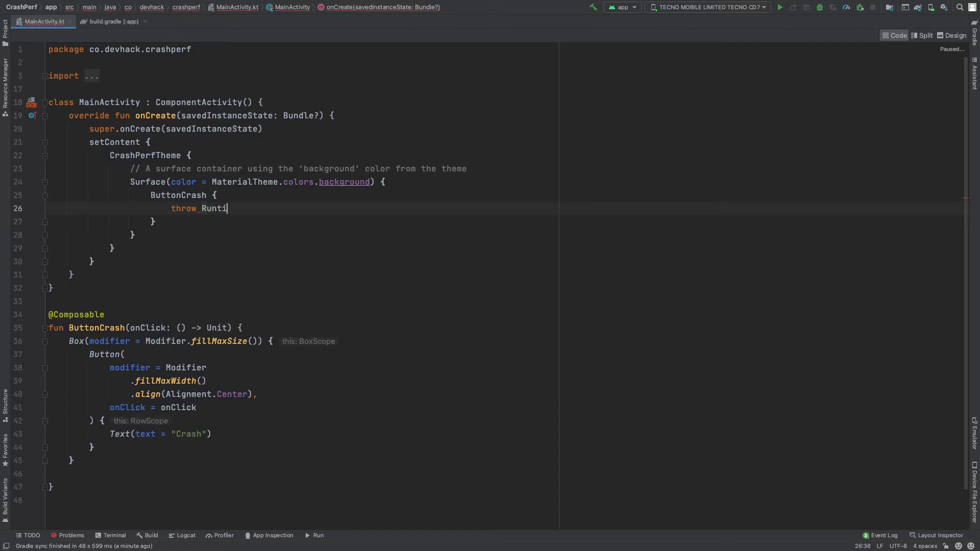
{"action": "type", "text": "meExce"}
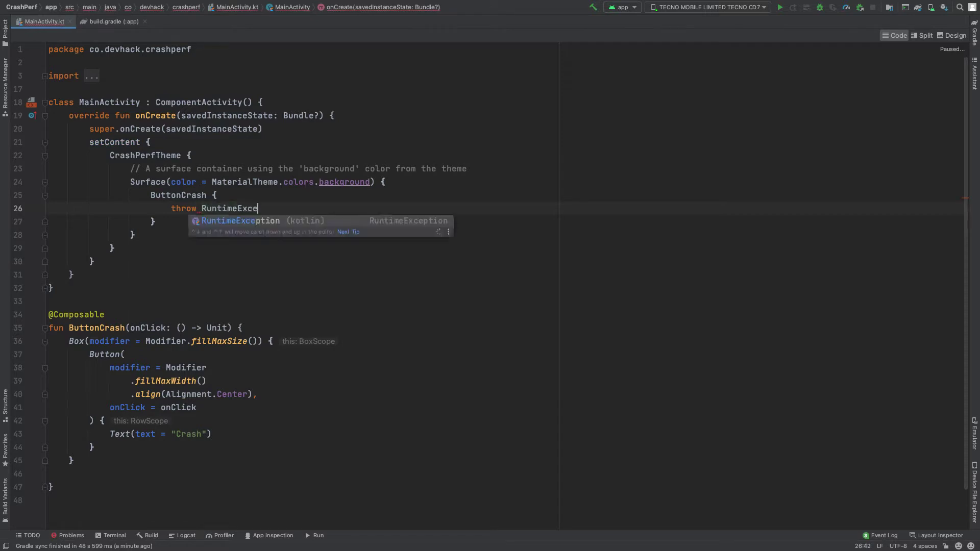
{"action": "type", "text": "ption(\""}
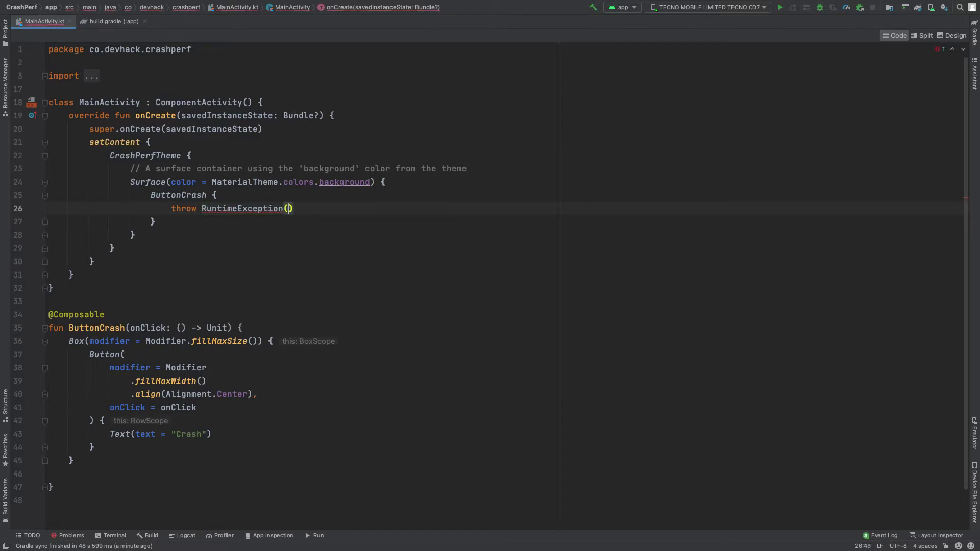
{"action": "type", "text": "Test Cras"}
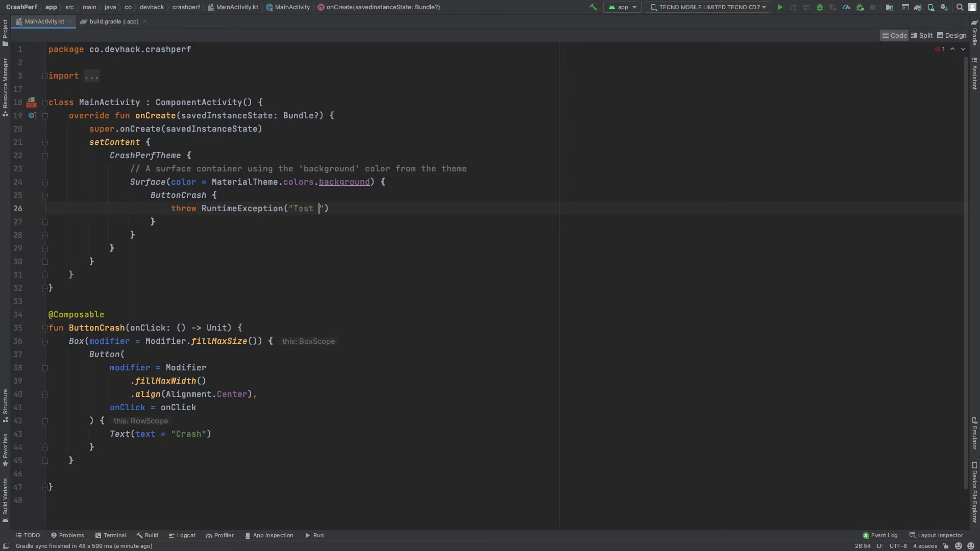
{"action": "type", "text": "h"}
{"action": "key", "text": "Down"}
{"action": "key", "text": "Down"}
{"action": "key", "text": "Down"}
{"action": "key", "text": "Down"}
{"action": "key", "text": "Down"}
{"action": "left_click", "coordinate": [284, 306]}
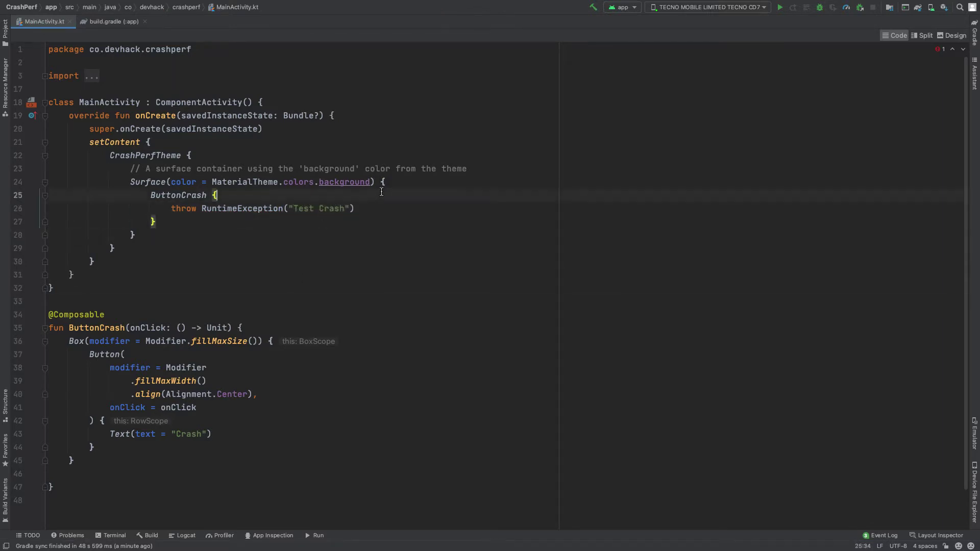
{"action": "left_click", "coordinate": [574, 146]}
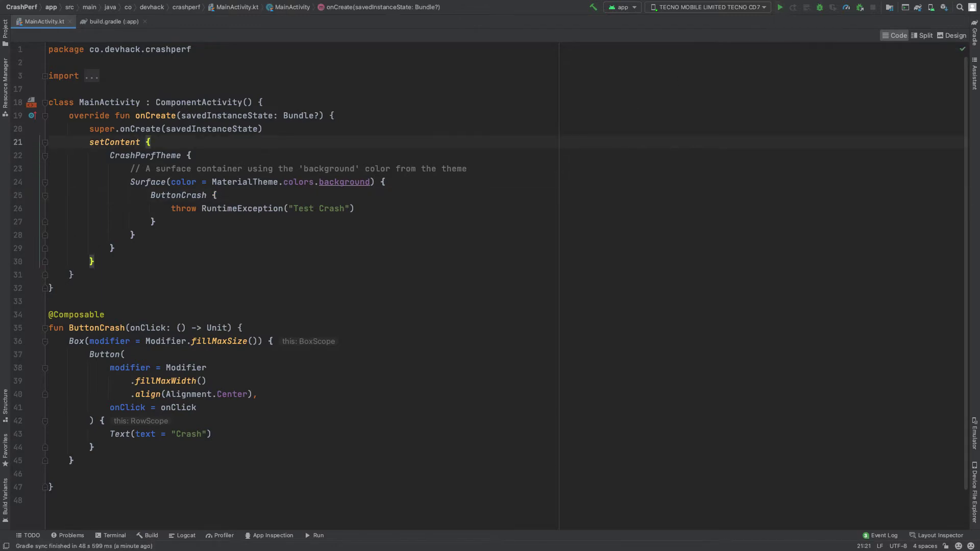
{"action": "left_click", "coordinate": [617, 156]}
{"action": "left_click", "coordinate": [479, 209]}
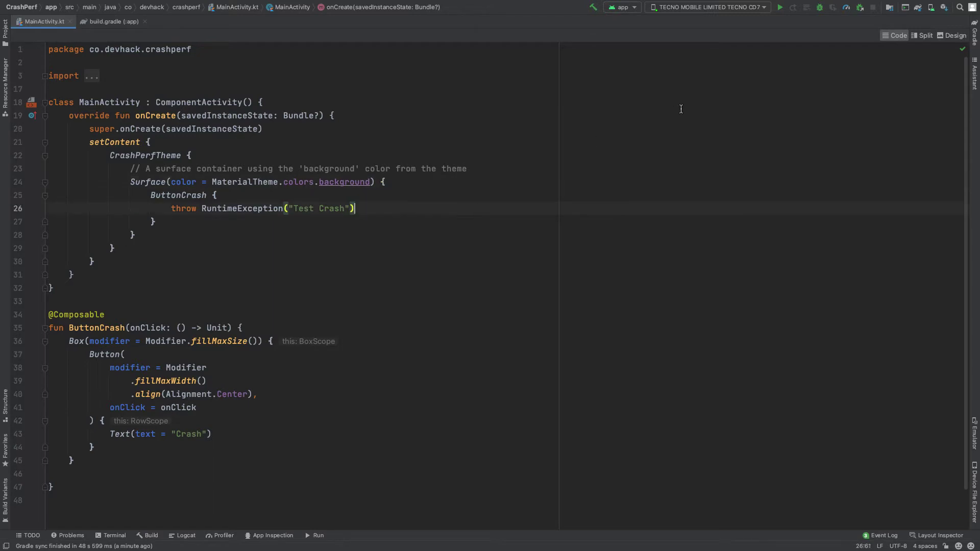
Run the app on the connected TECNO CD7 device and open the IDE's terminal in the CrashPerf project
{"action": "left_click", "coordinate": [781, 8]}
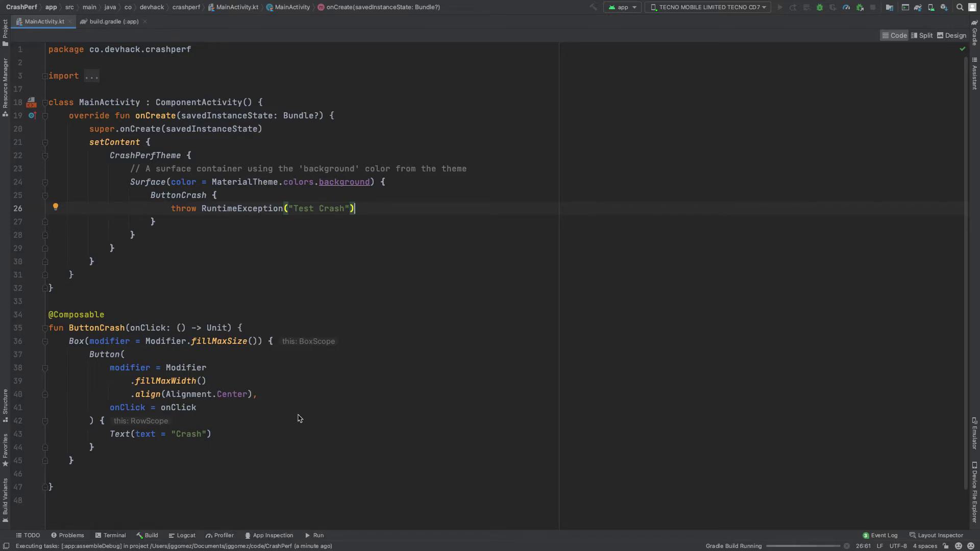
{"action": "key", "text": "alt+F12"}
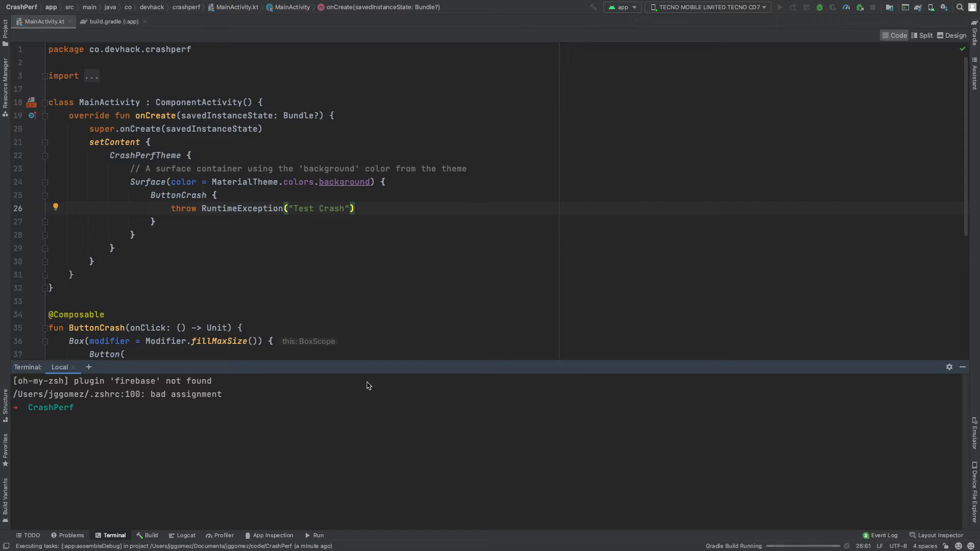
Switch to the browser, open the Crashlytics guide's debug logging section, and copy the adb command that sets the FirebaseCrashlytics log tag to DEBUG
{"action": "key", "text": "super+Tab"}
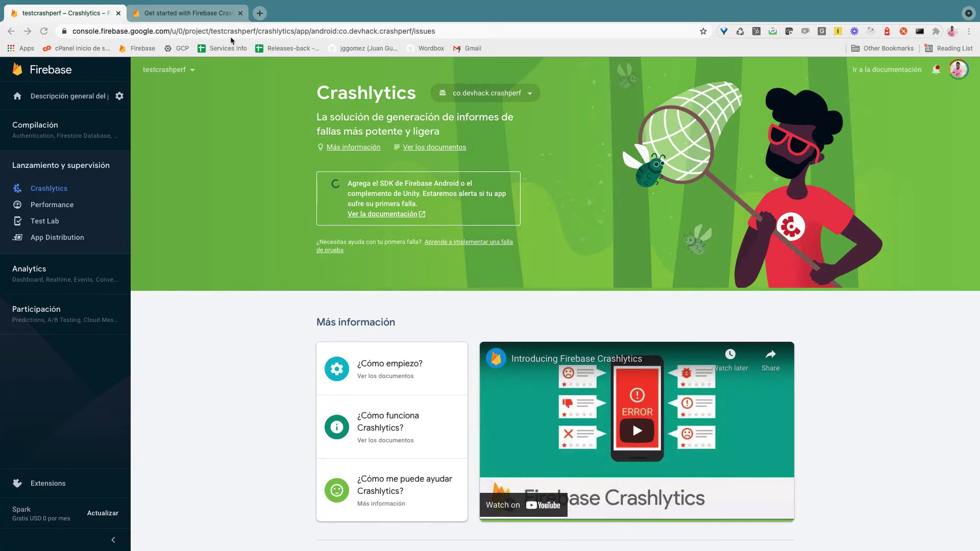
{"action": "left_click", "coordinate": [216, 17]}
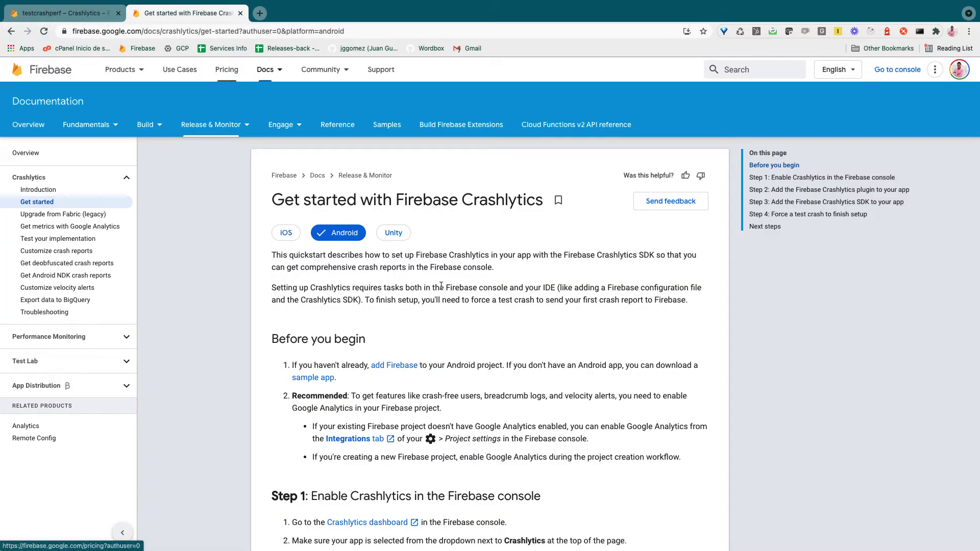
{"action": "scroll", "coordinate": [441, 285], "scroll_direction": "down", "scroll_amount": 1}
{"action": "scroll", "coordinate": [441, 286], "scroll_direction": "down", "scroll_amount": 12}
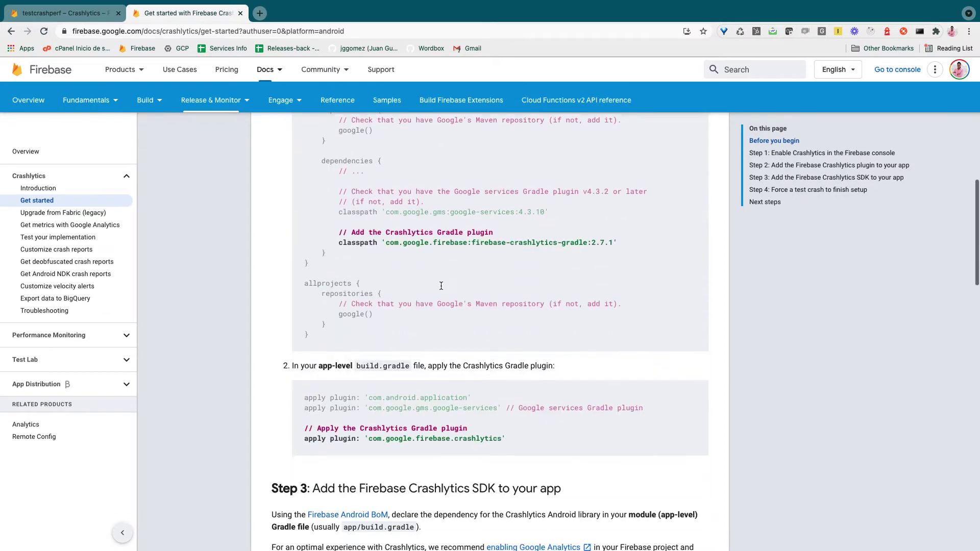
{"action": "scroll", "coordinate": [442, 288], "scroll_direction": "down", "scroll_amount": 15}
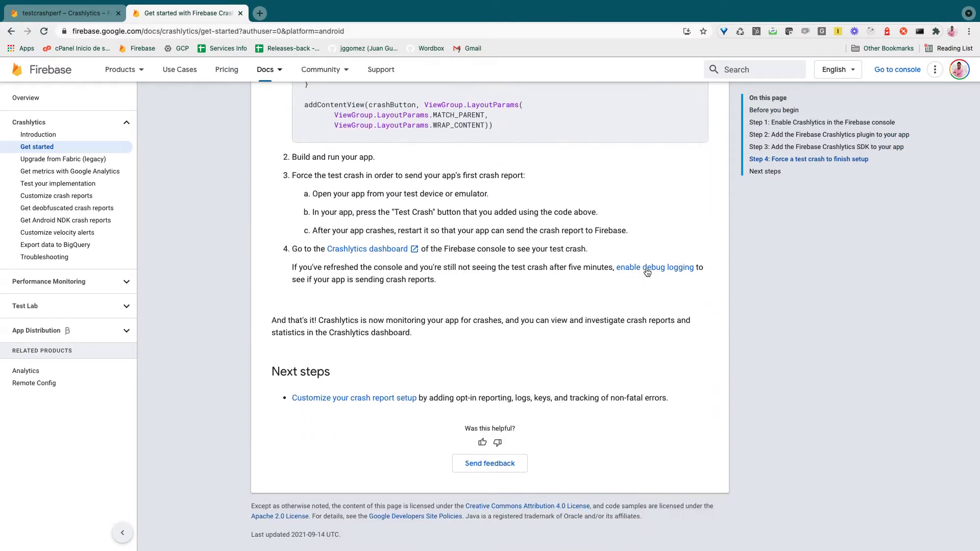
{"action": "left_click", "coordinate": [648, 273]}
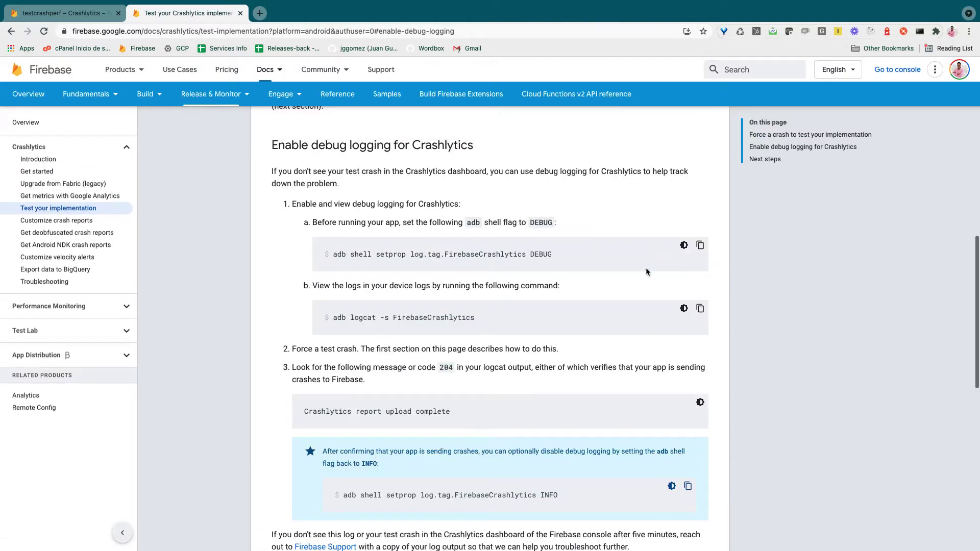
{"action": "left_click", "coordinate": [701, 248]}
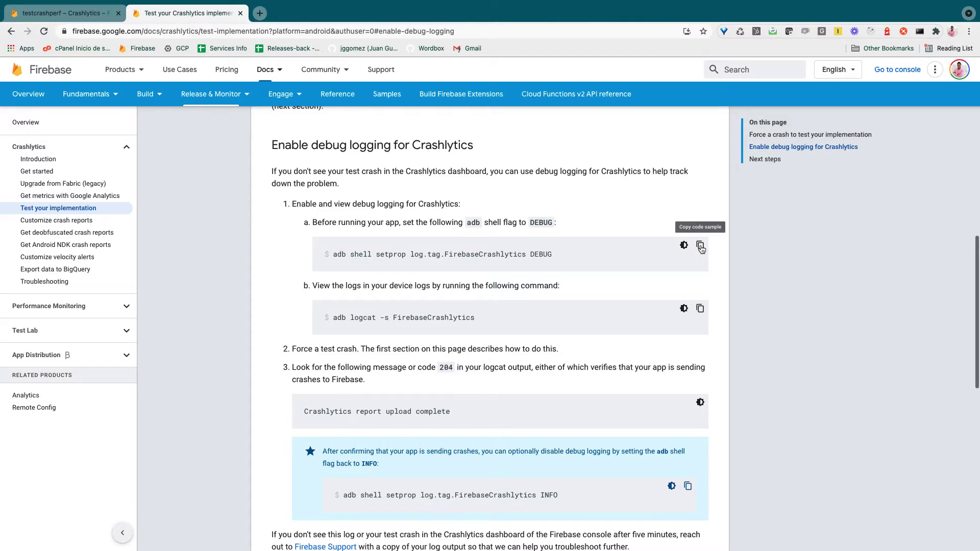
Switch back to Android Studio and run adb shell setprop log.tag.FirebaseCrashlytics DEBUG in the terminal
{"action": "key", "text": "super+Tab"}
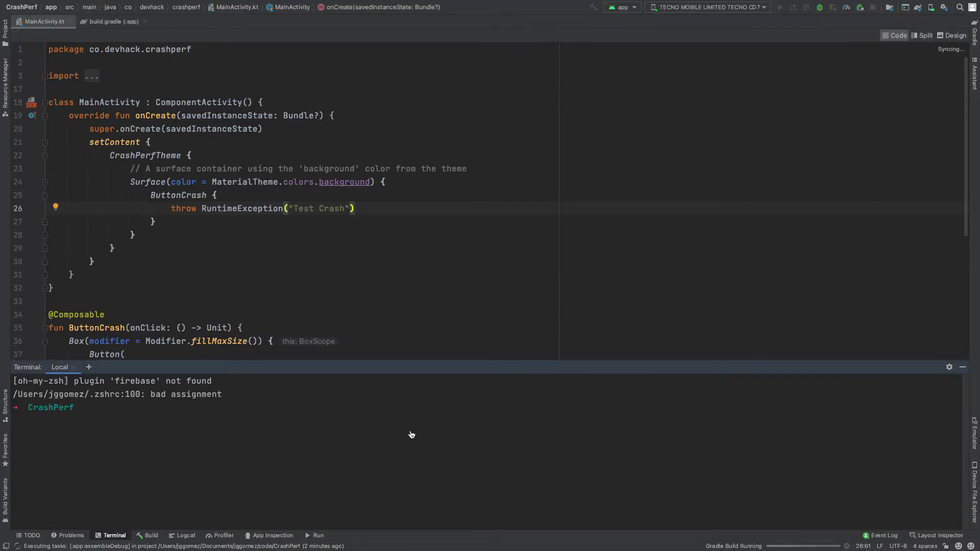
{"action": "key", "text": "super+v"}
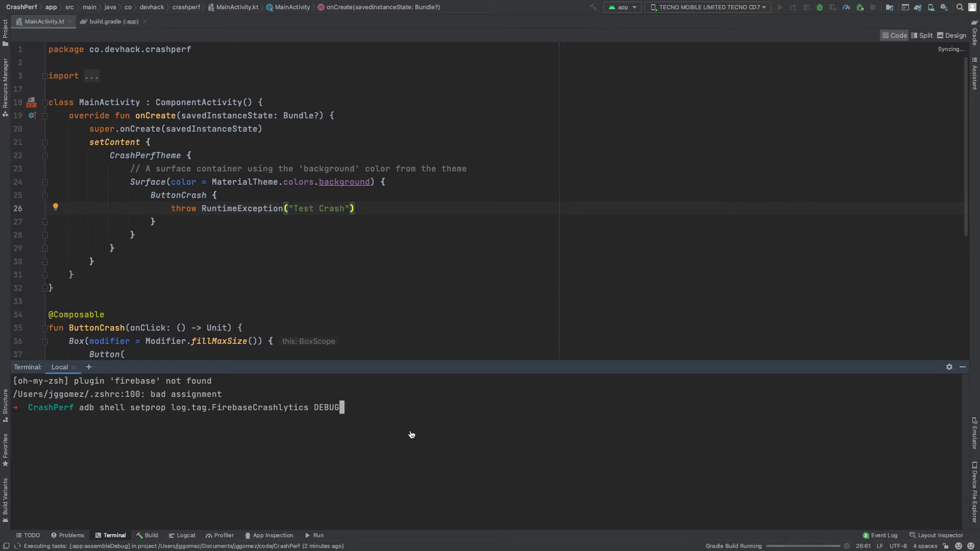
{"action": "key", "text": "Return"}
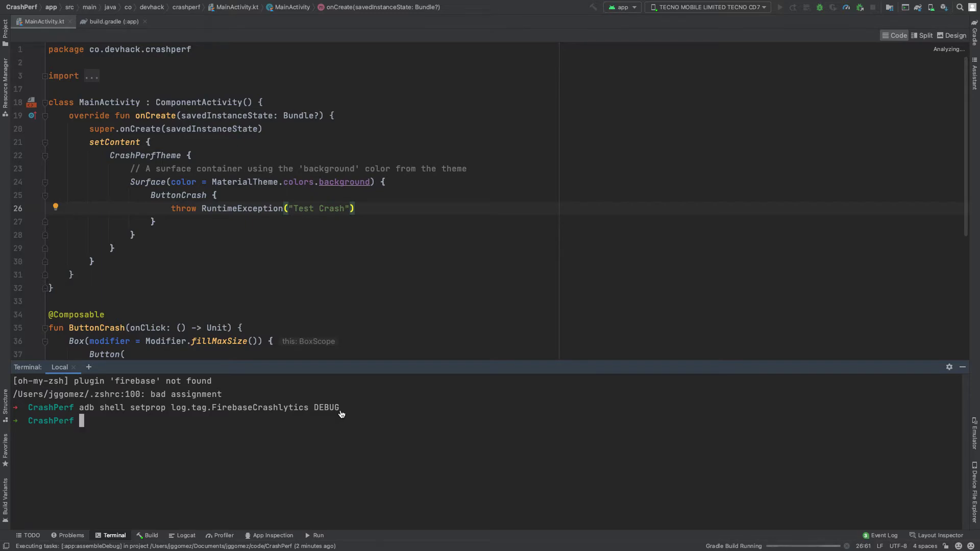
Bring the guide's adb logcat -s FirebaseCrashlytics command into Android Studio's terminal and run it
{"action": "key", "text": "super+Tab"}
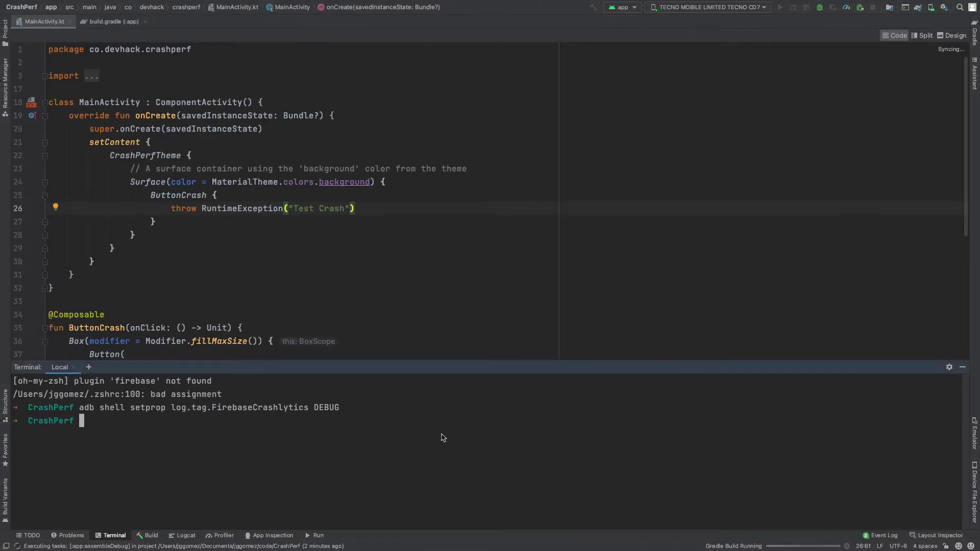
{"action": "key", "text": "super+v"}
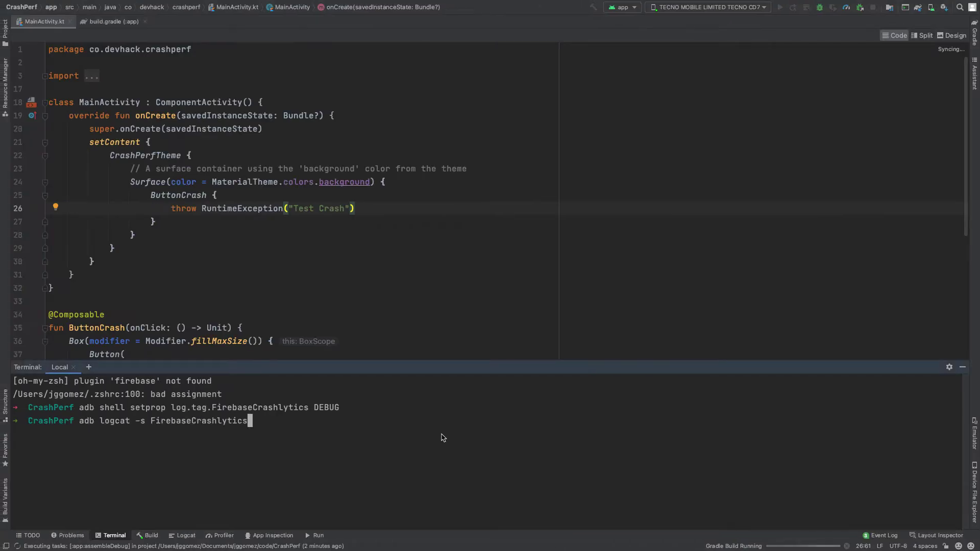
{"action": "key", "text": "Return"}
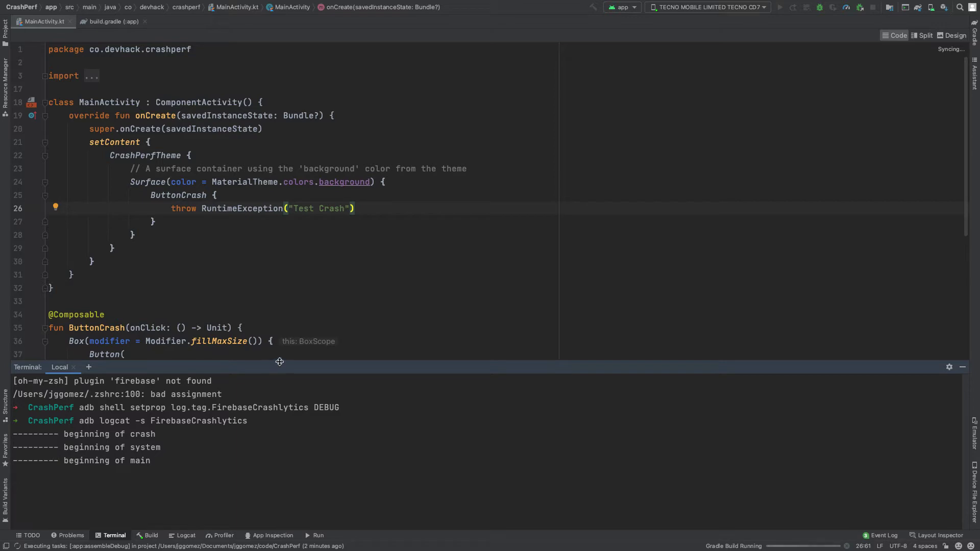
Enlarge the terminal slightly and examine the FirebaseCrashlytics log from the logcat command to the newest entries
{"action": "left_click_drag", "start_coordinate": [278, 365], "coordinate": [280, 360]}
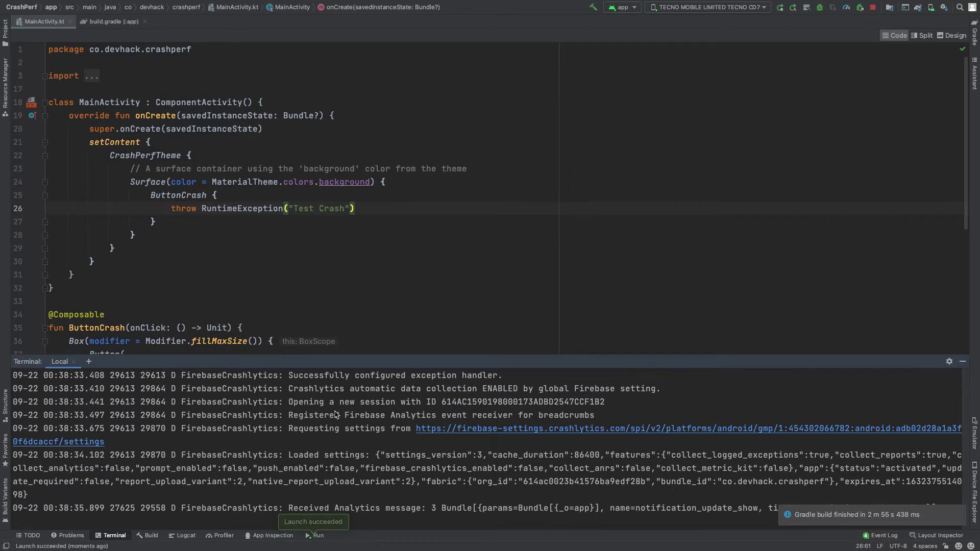
{"action": "scroll", "coordinate": [335, 415], "scroll_direction": "up", "scroll_amount": 3}
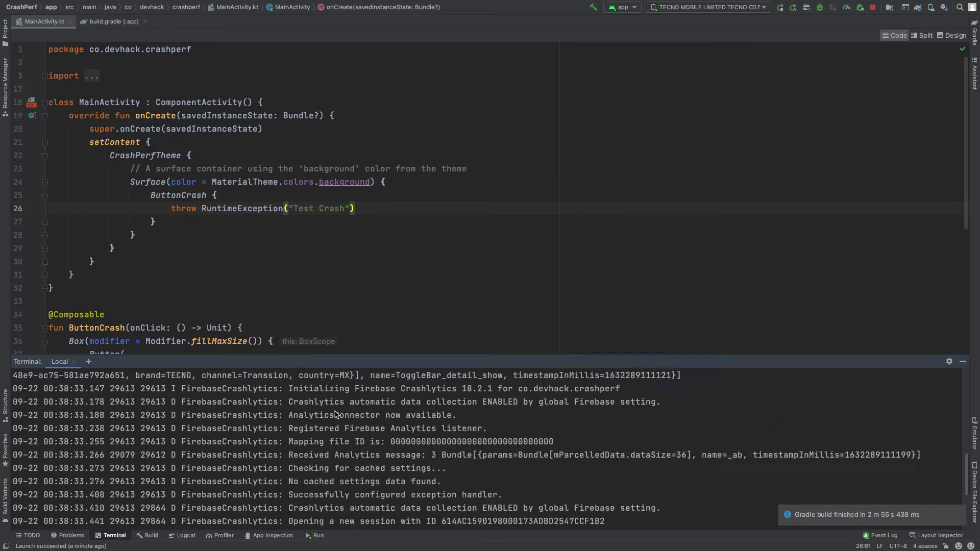
{"action": "scroll", "coordinate": [335, 415], "scroll_direction": "up", "scroll_amount": 5}
{"action": "scroll", "coordinate": [335, 414], "scroll_direction": "up", "scroll_amount": 3}
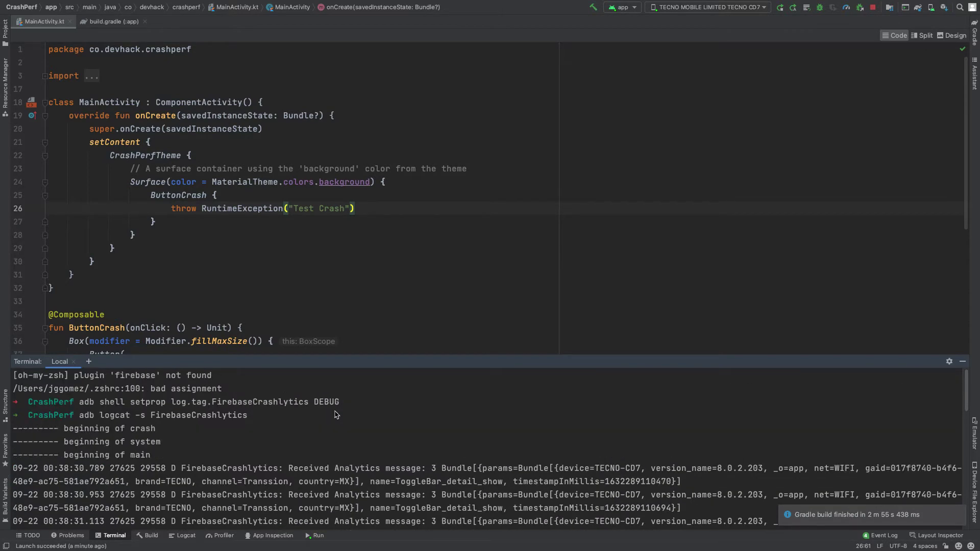
{"action": "scroll", "coordinate": [335, 415], "scroll_direction": "down", "scroll_amount": 5}
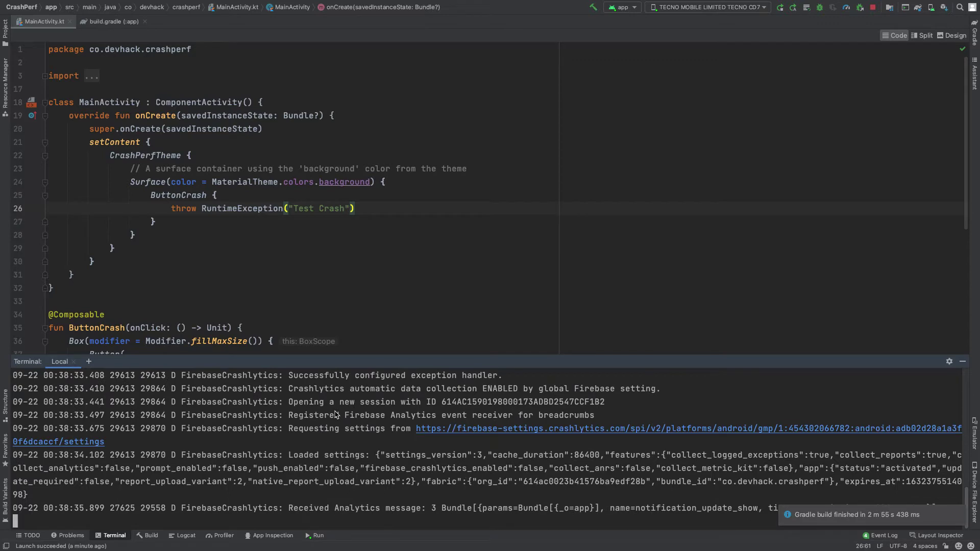
{"action": "scroll", "coordinate": [370, 389], "scroll_direction": "up", "scroll_amount": 1}
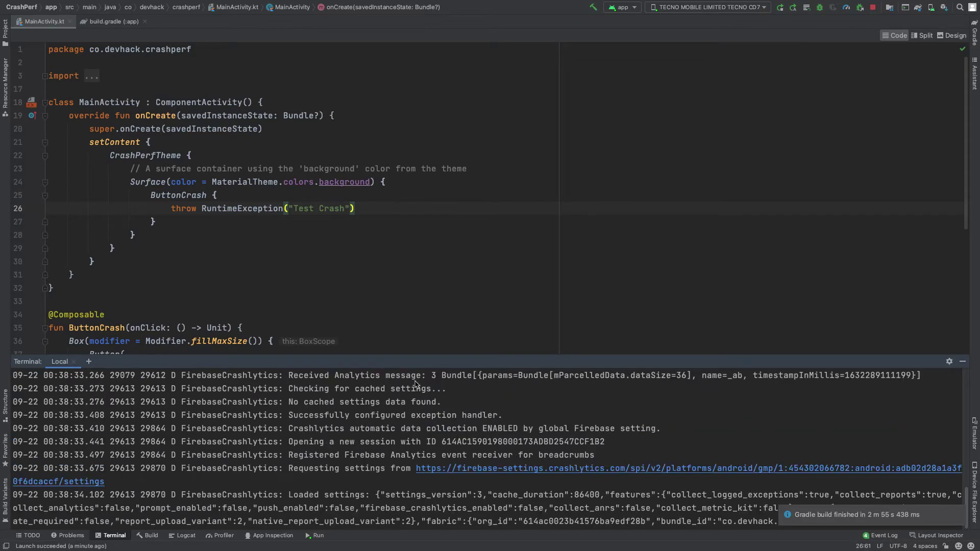
{"action": "scroll", "coordinate": [401, 392], "scroll_direction": "down", "scroll_amount": 1}
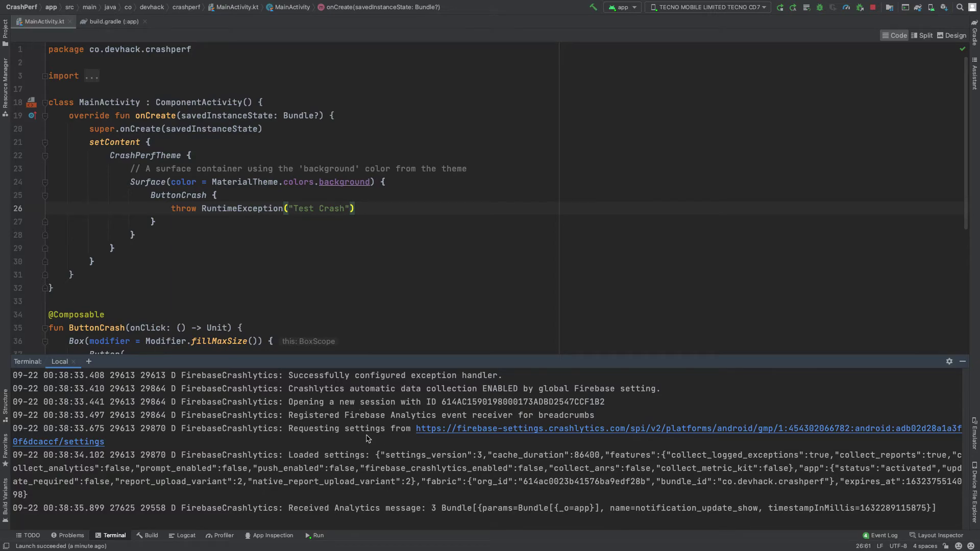
Switch to the phone mirror in Vysor to force the test crash, and examine the crash report entry in Android Studio's terminal
{"action": "key", "text": "ctrl+Left"}
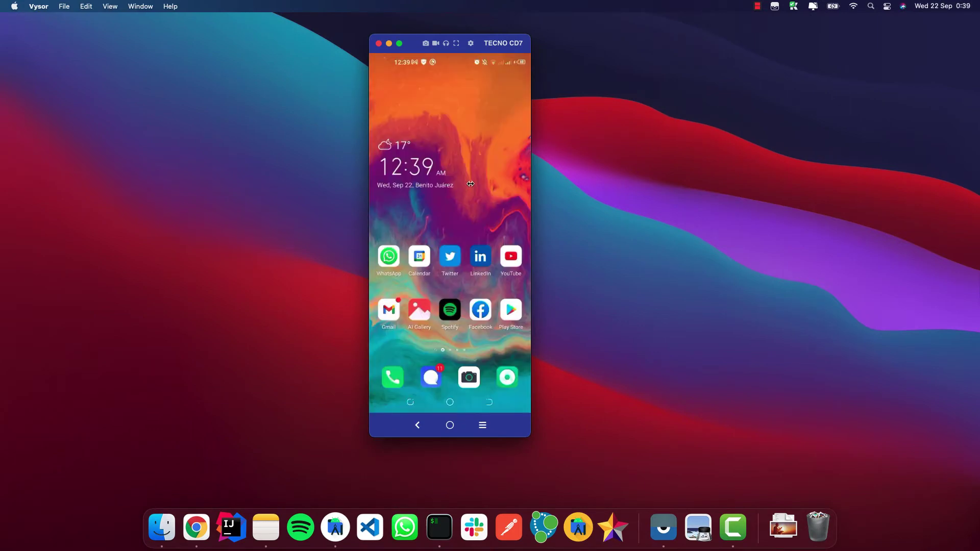
{"action": "key", "text": "ctrl+Right"}
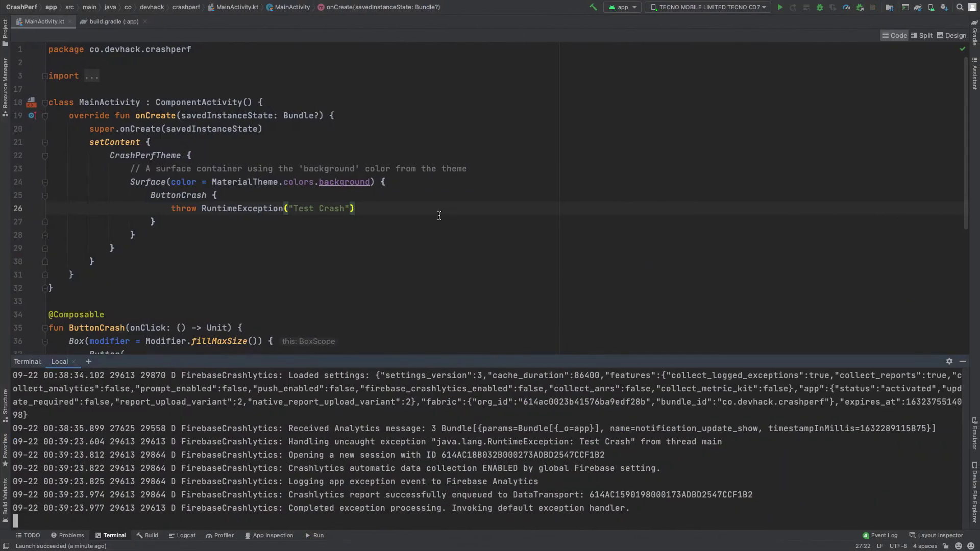
{"action": "double_click", "coordinate": [401, 495]}
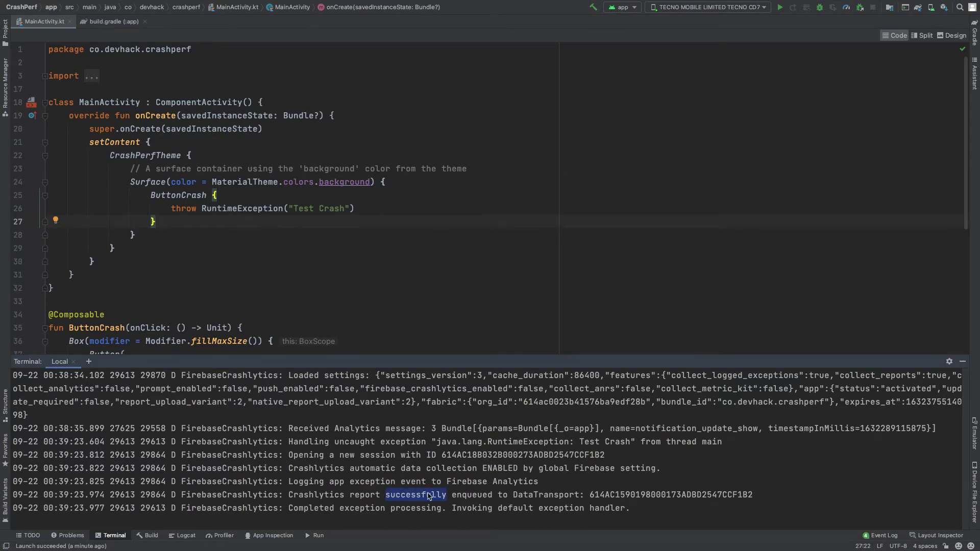
{"action": "left_click", "coordinate": [474, 498]}
Switch to the browser and reload the testcrashperf project's Crashlytics page in the Firebase console
{"action": "key", "text": "ctrl+Right"}
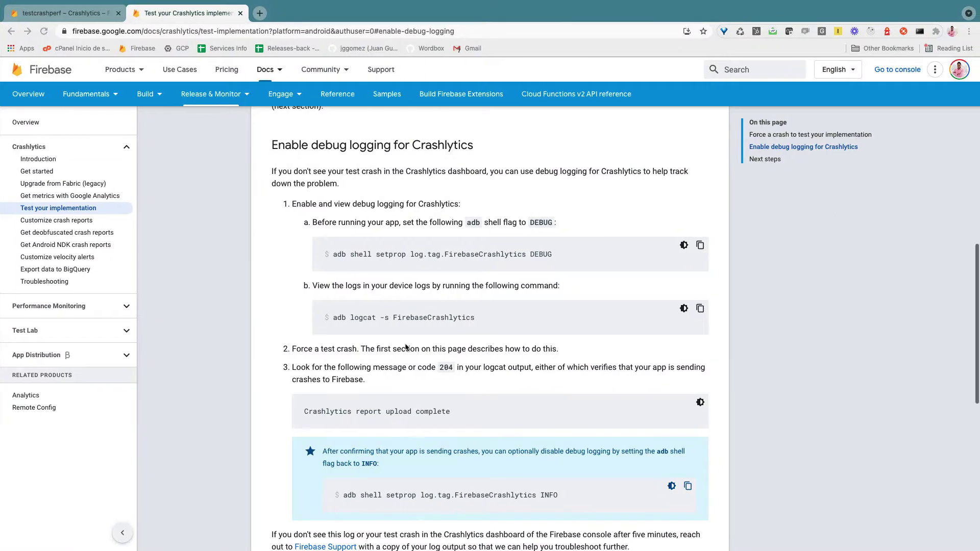
{"action": "left_click", "coordinate": [93, 15]}
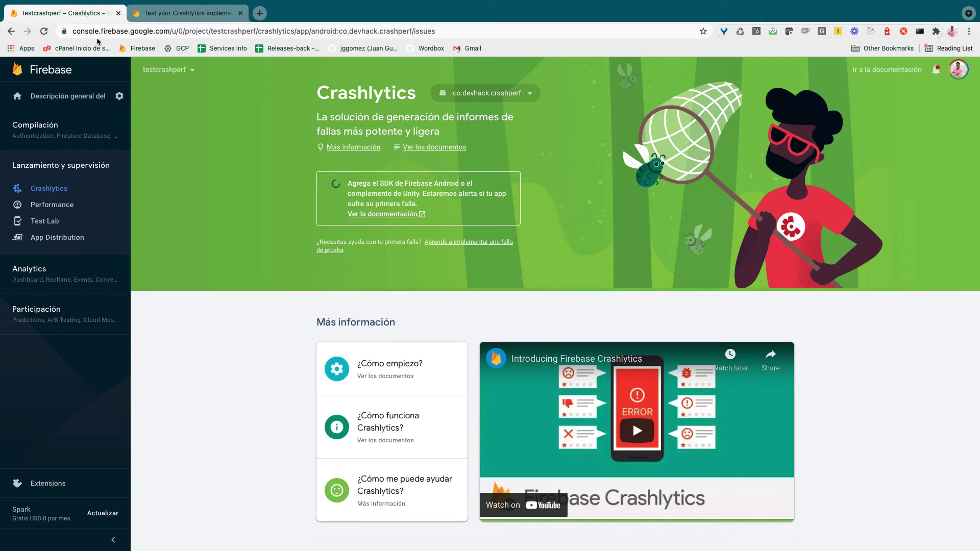
{"action": "left_click", "coordinate": [45, 32]}
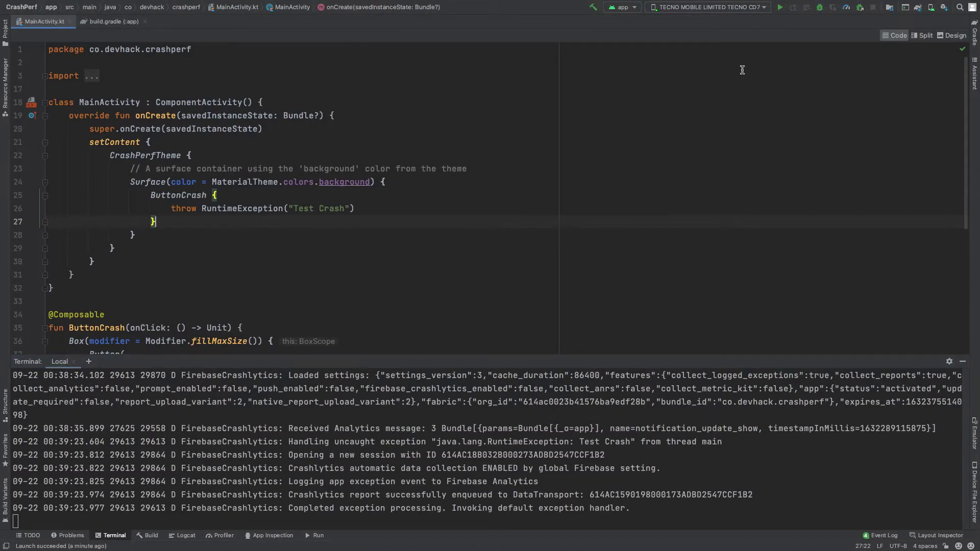
Run the app on the connected TECNO phone again, and reload the project's Crashlytics page in the browser
{"action": "left_click", "coordinate": [780, 8]}
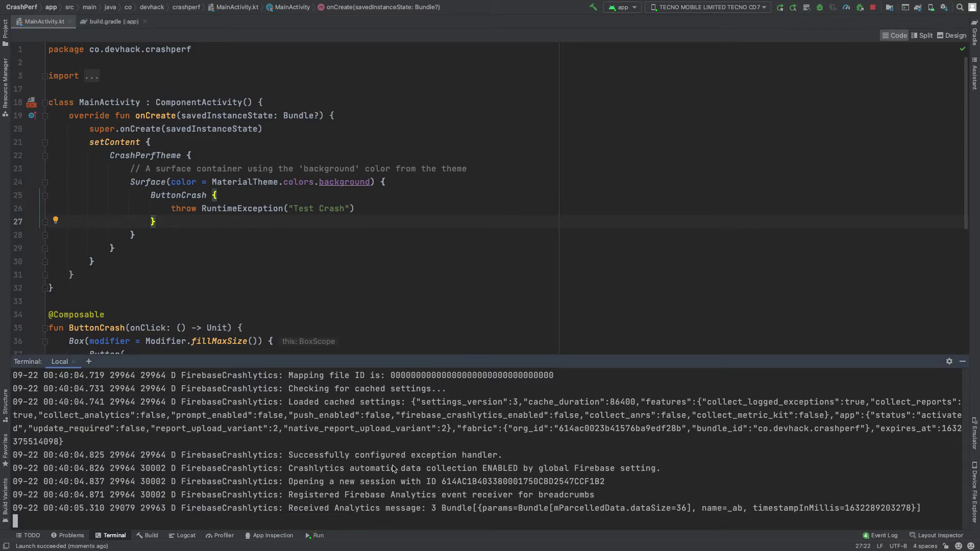
{"action": "key", "text": "ctrl+Right"}
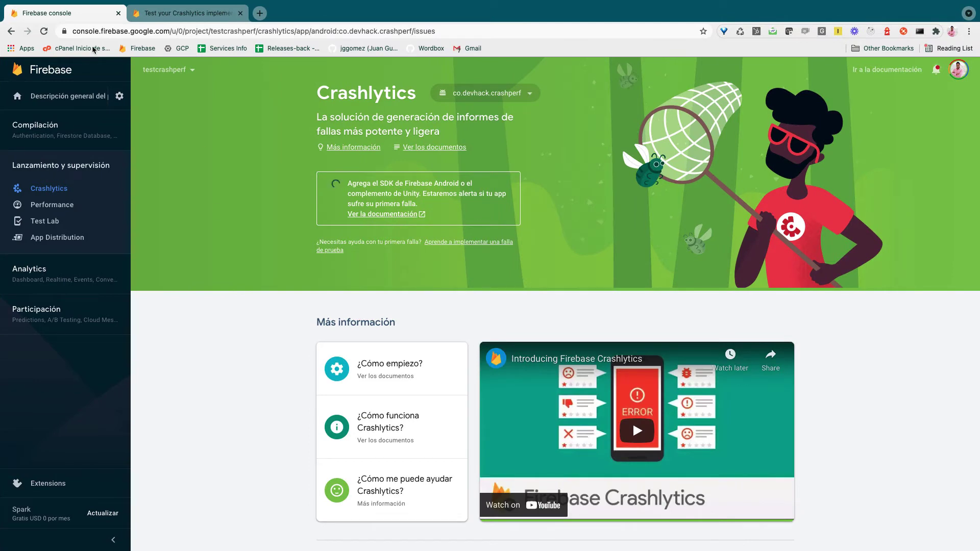
{"action": "left_click", "coordinate": [44, 31]}
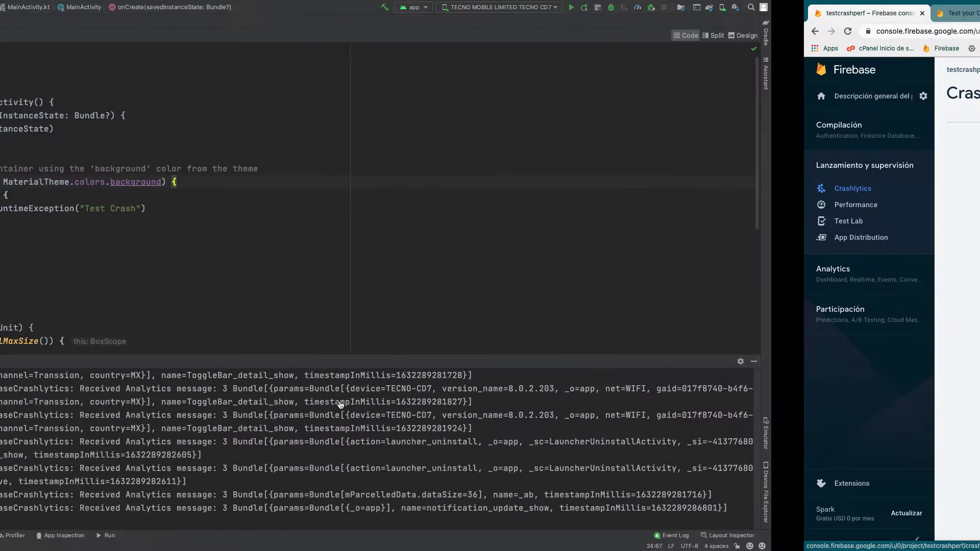
Switch to Android Studio to check the throw statement on line 26 of MainActivity.kt against the issue listed in the browser's Crashlytics dashboard
{"action": "key", "text": "ctrl+Left"}
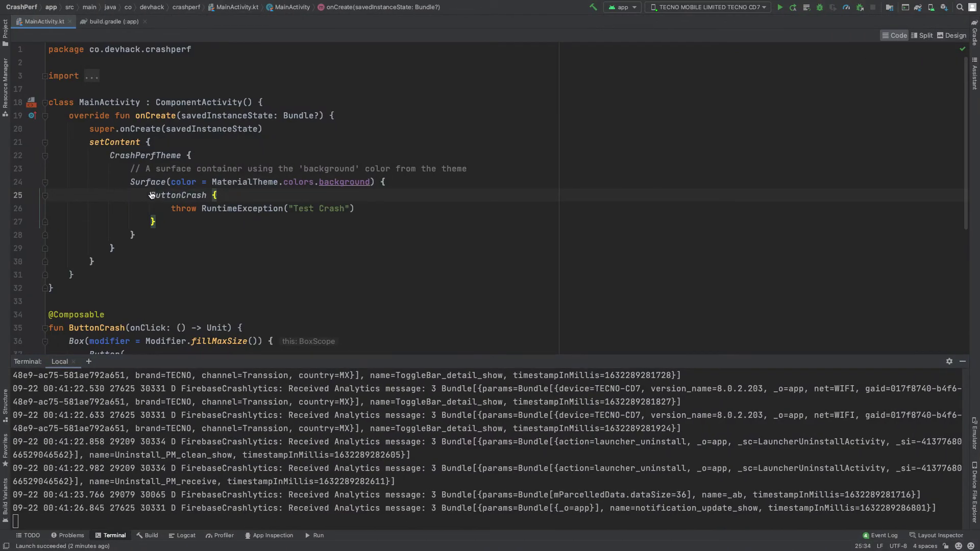
{"action": "left_click", "coordinate": [197, 210]}
{"action": "key", "text": "ctrl+Right"}
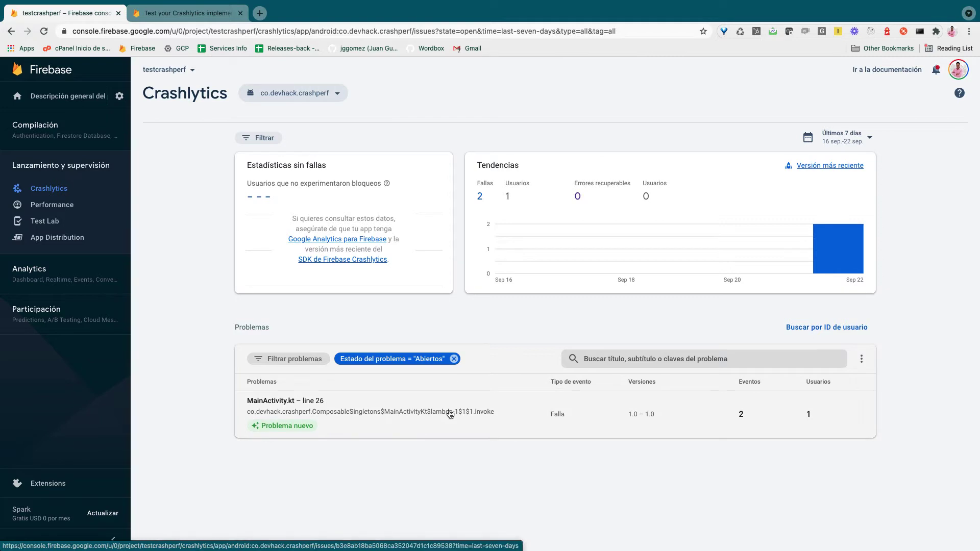
{"action": "mouse_move", "coordinate": [280, 431]}
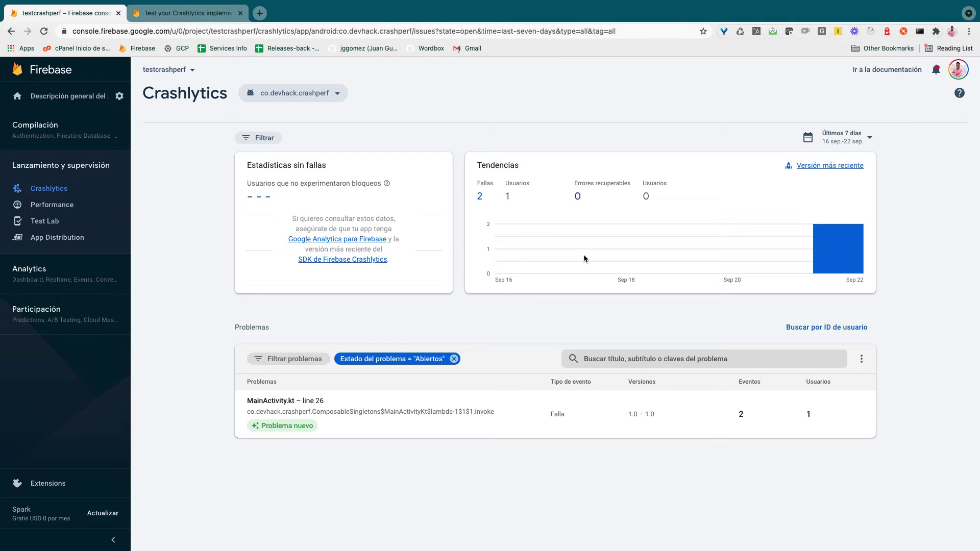
Review the dashboard's date range choices and the issue filters for state, indicator, device and operating system, closing both without applying anything
{"action": "left_click", "coordinate": [868, 137]}
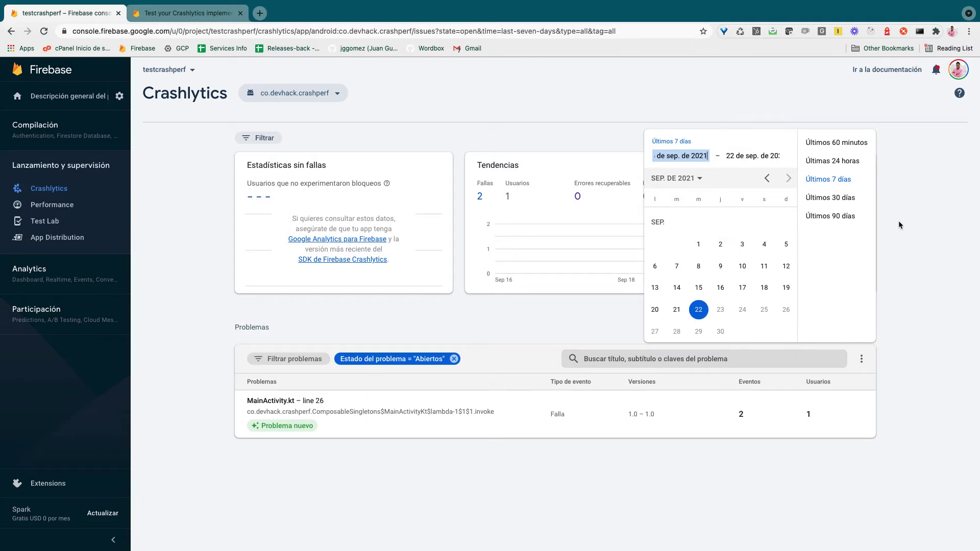
{"action": "left_click", "coordinate": [927, 223]}
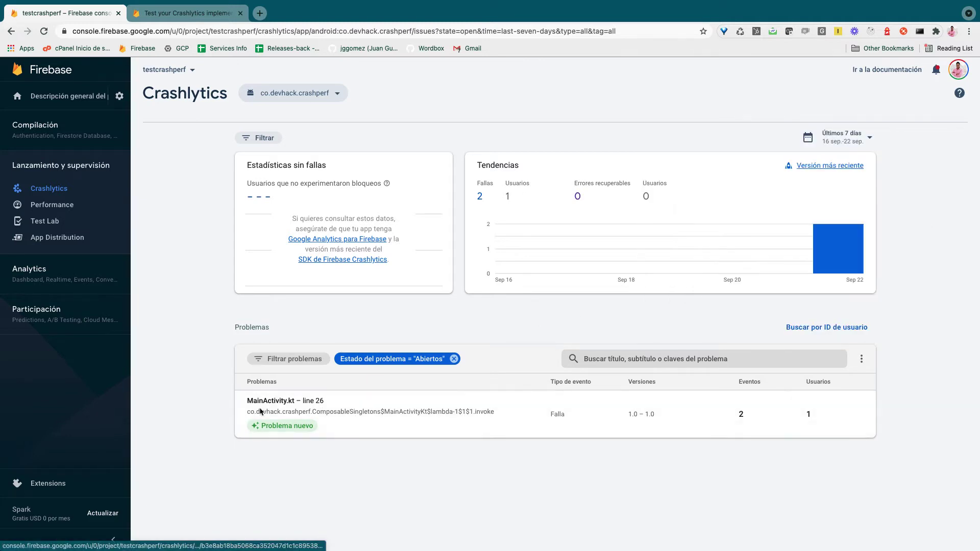
{"action": "left_click", "coordinate": [308, 360]}
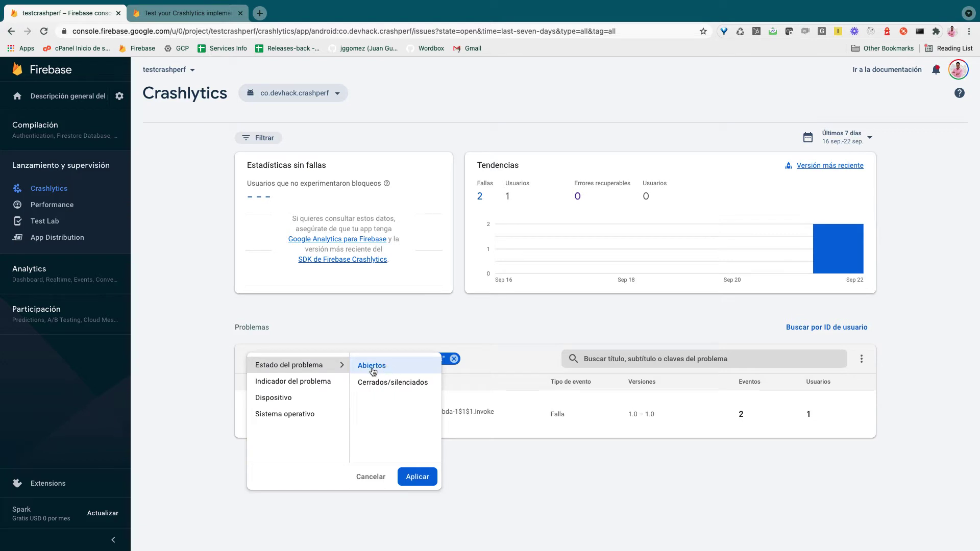
{"action": "left_click", "coordinate": [314, 387]}
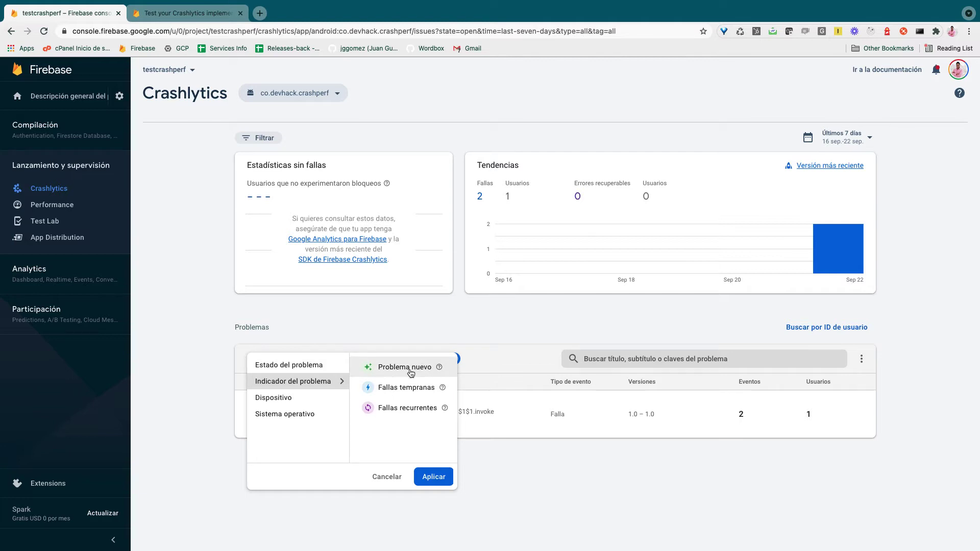
{"action": "left_click", "coordinate": [278, 397]}
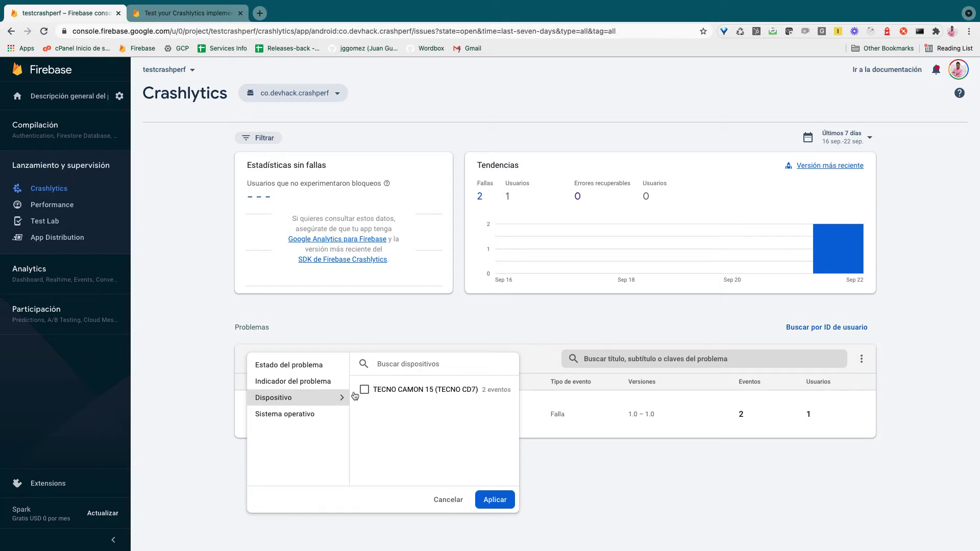
{"action": "left_click", "coordinate": [299, 415]}
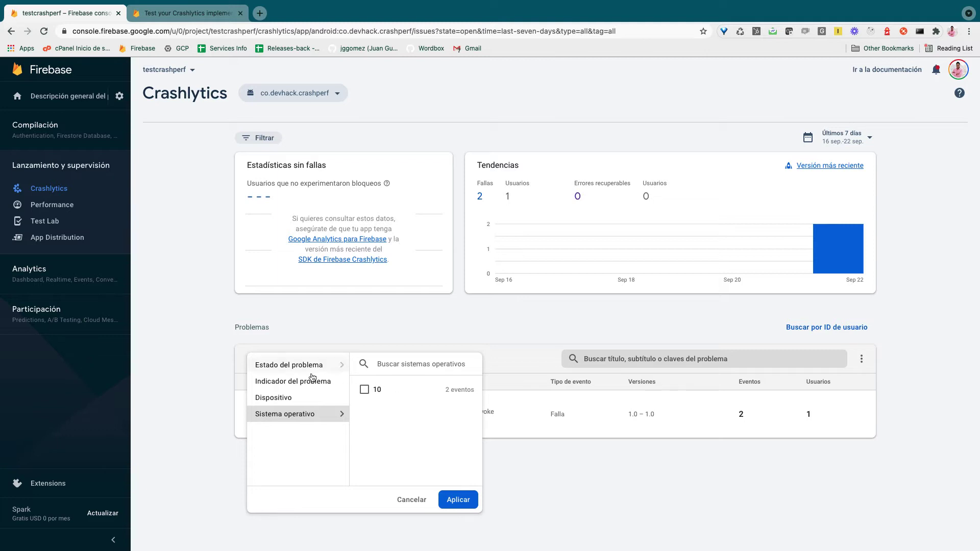
{"action": "left_click", "coordinate": [410, 505]}
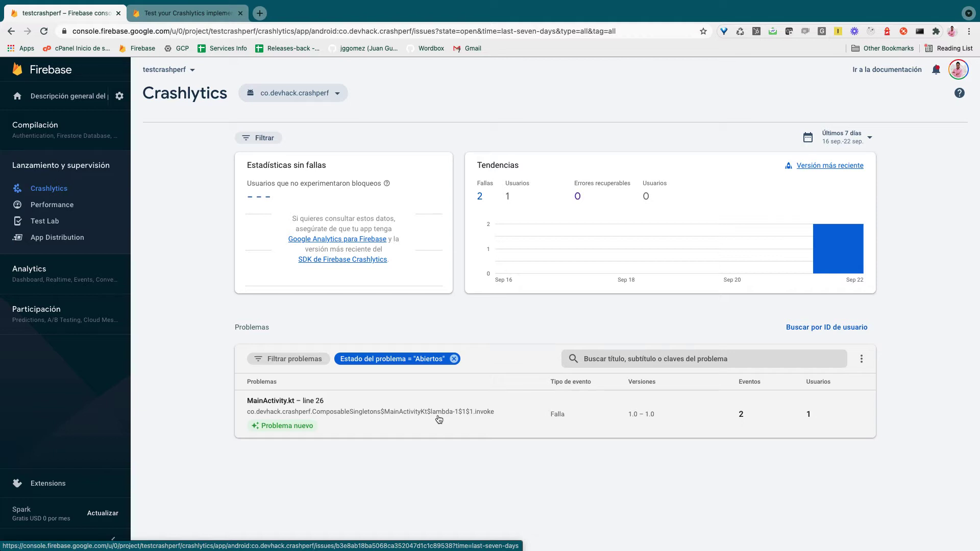
Open the MainActivity.kt line 26 issue and review its breakdown by operating system, device state and device
{"action": "left_click", "coordinate": [401, 414]}
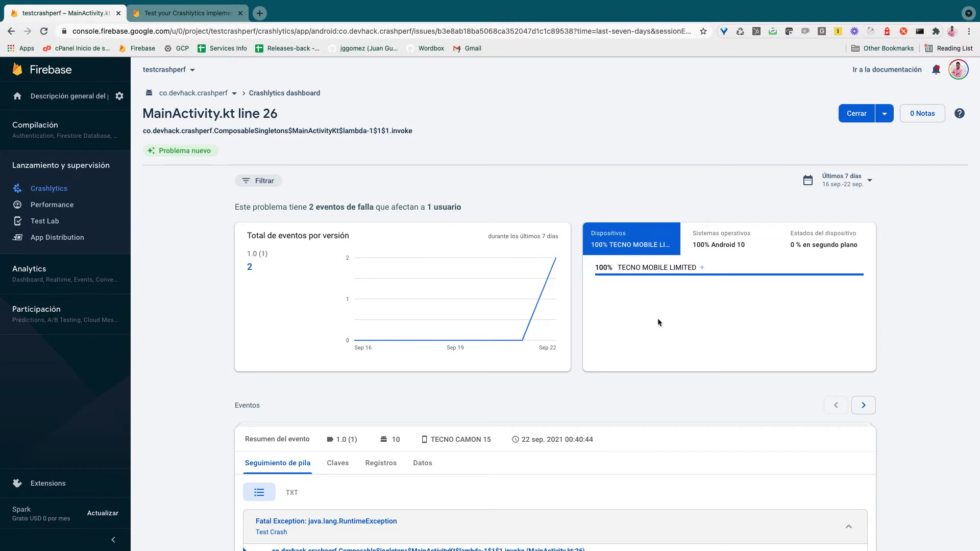
{"action": "left_click", "coordinate": [749, 242]}
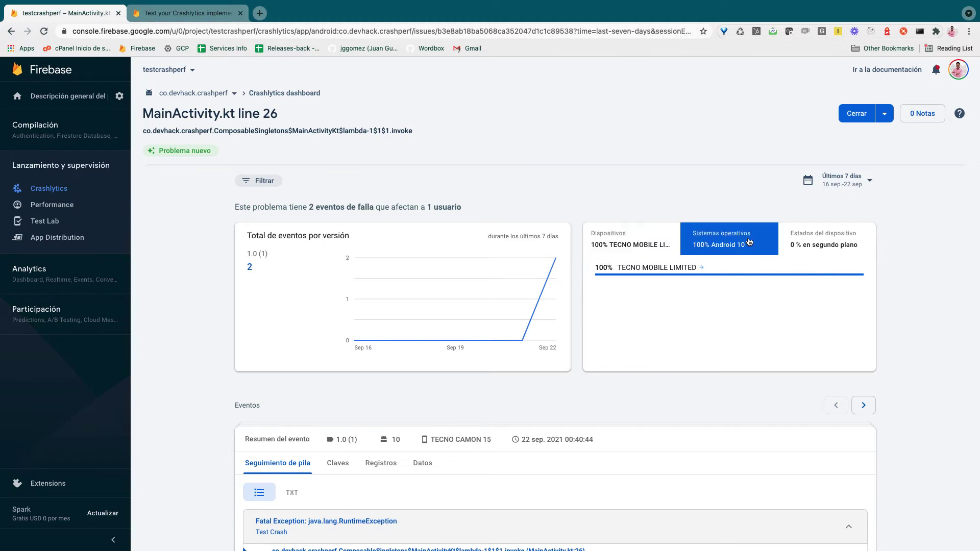
{"action": "left_click", "coordinate": [810, 240]}
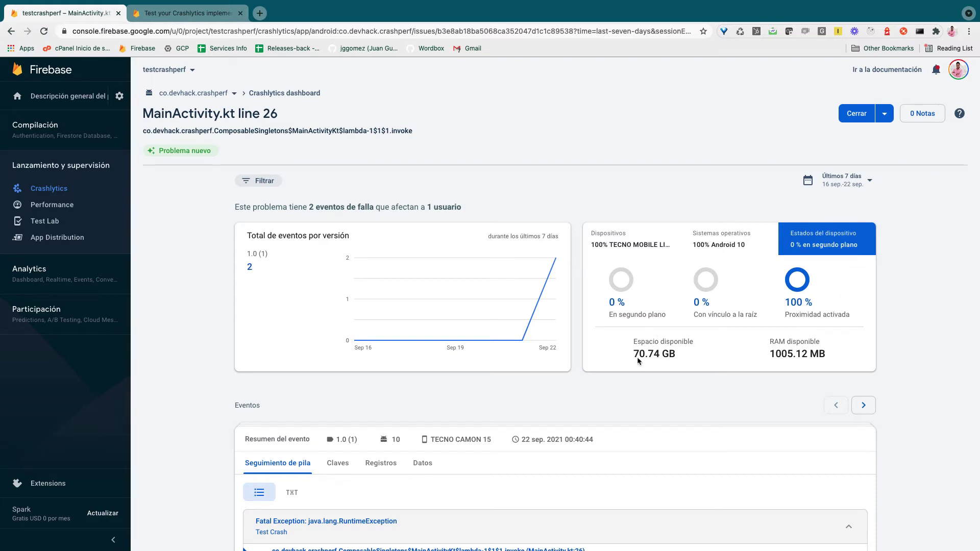
{"action": "left_click", "coordinate": [645, 242]}
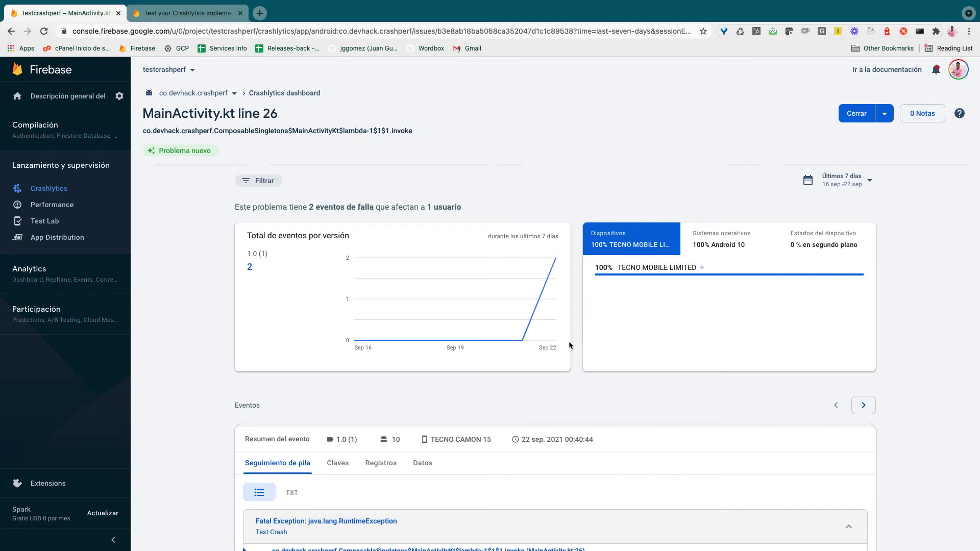
Examine the event's stack trace for the Test Crash exception, expanding the collapsed frames
{"action": "scroll", "coordinate": [569, 341], "scroll_direction": "down", "scroll_amount": 1}
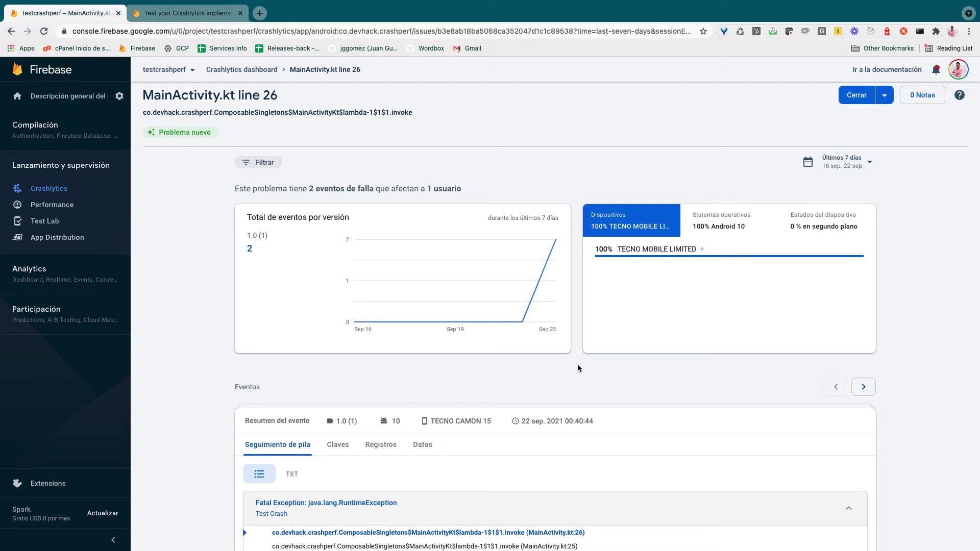
{"action": "scroll", "coordinate": [578, 368], "scroll_direction": "down", "scroll_amount": 4}
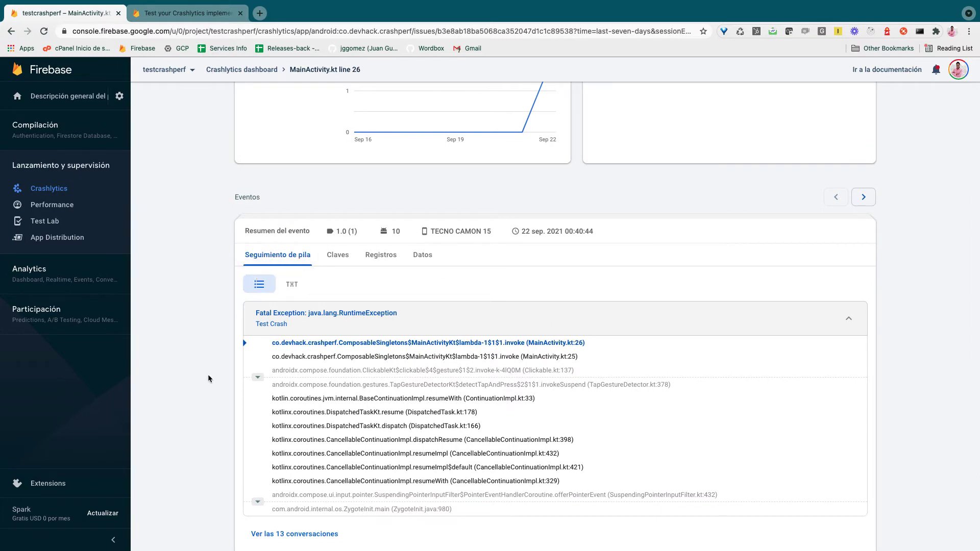
{"action": "scroll", "coordinate": [208, 377], "scroll_direction": "down", "scroll_amount": 1}
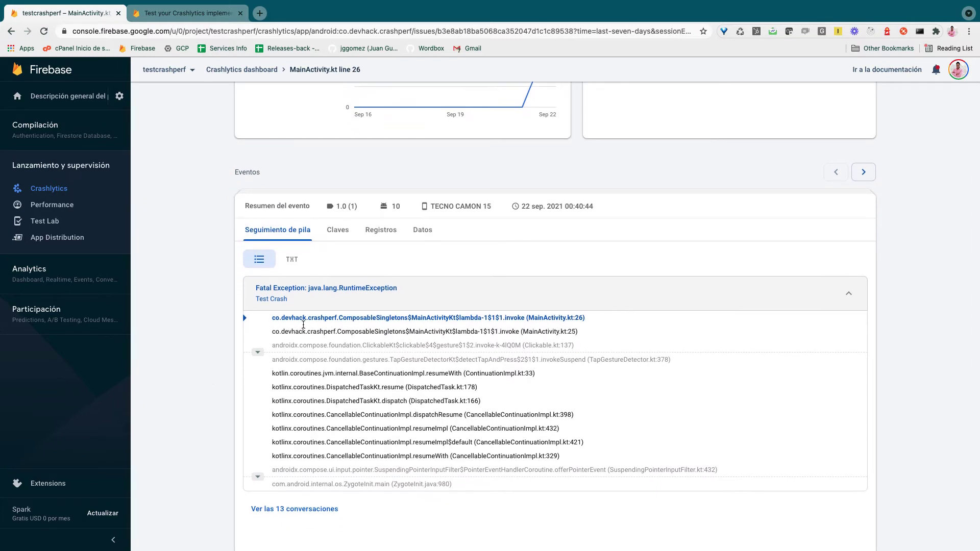
{"action": "left_click", "coordinate": [257, 477]}
{"action": "scroll", "coordinate": [327, 480], "scroll_direction": "down", "scroll_amount": 5}
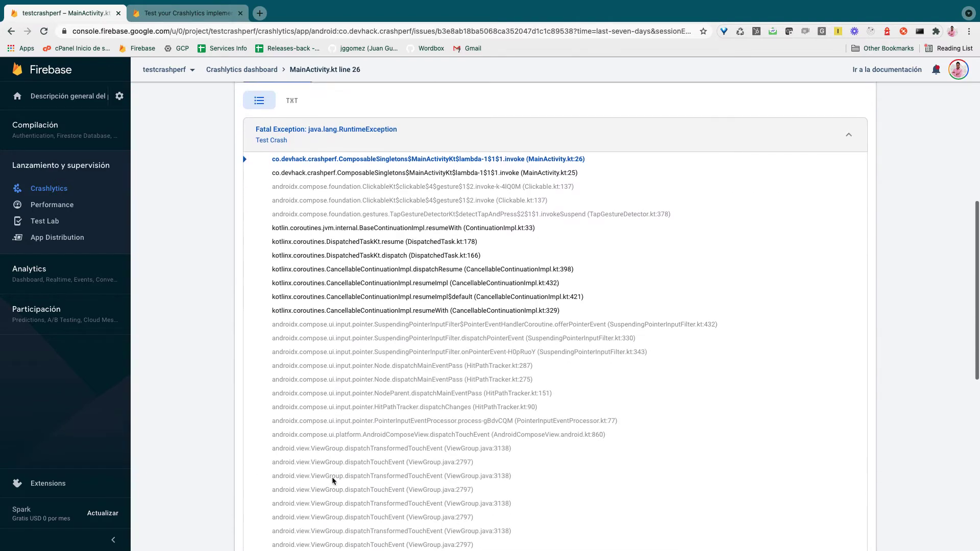
{"action": "scroll", "coordinate": [332, 476], "scroll_direction": "up", "scroll_amount": 5}
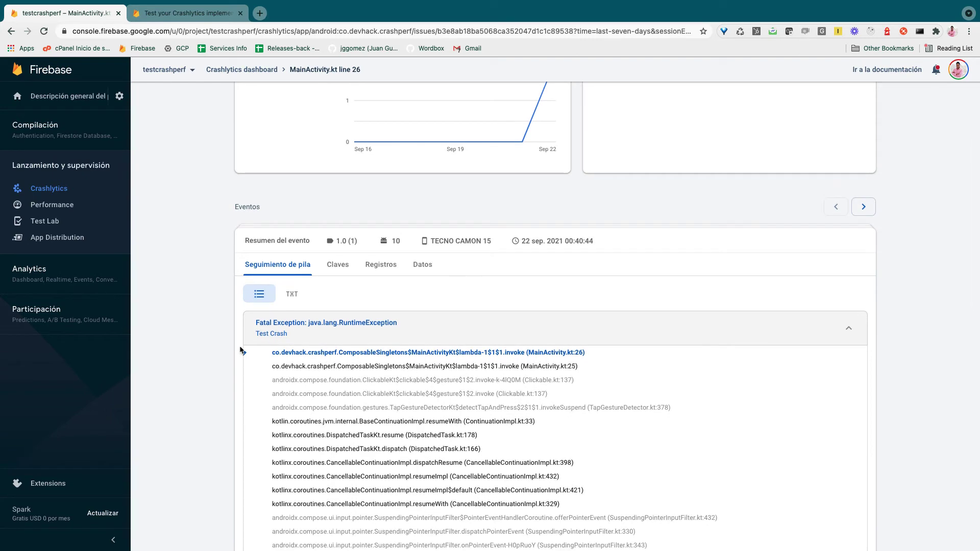
Show the stack trace as plain text and read through its frames
{"action": "left_click", "coordinate": [296, 293]}
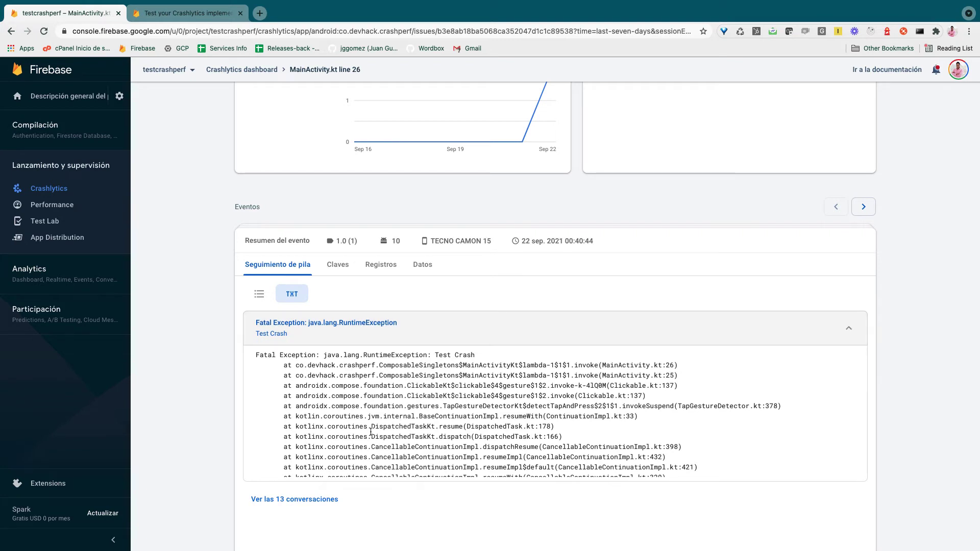
{"action": "scroll", "coordinate": [449, 426], "scroll_direction": "down", "scroll_amount": 2}
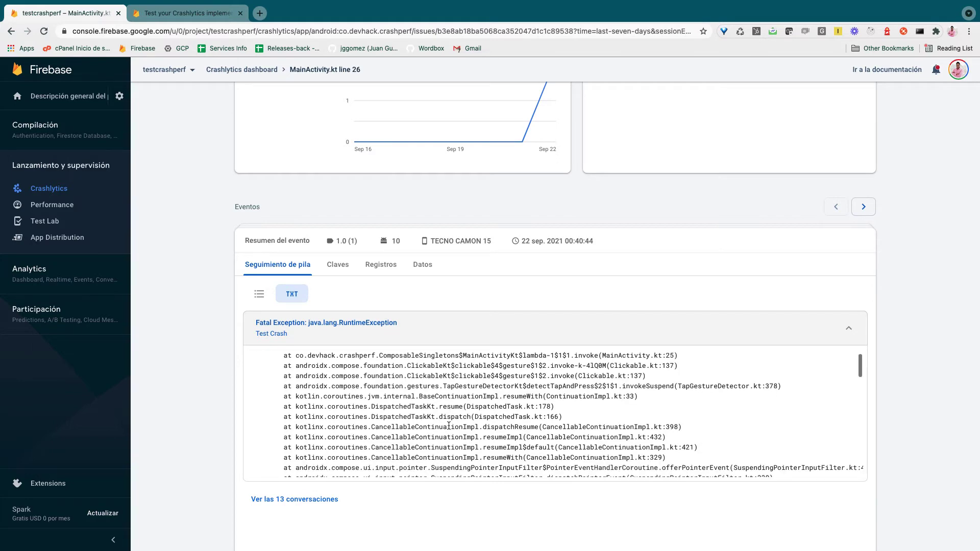
{"action": "scroll", "coordinate": [449, 426], "scroll_direction": "up", "scroll_amount": 2}
{"action": "scroll", "coordinate": [450, 424], "scroll_direction": "down", "scroll_amount": 10}
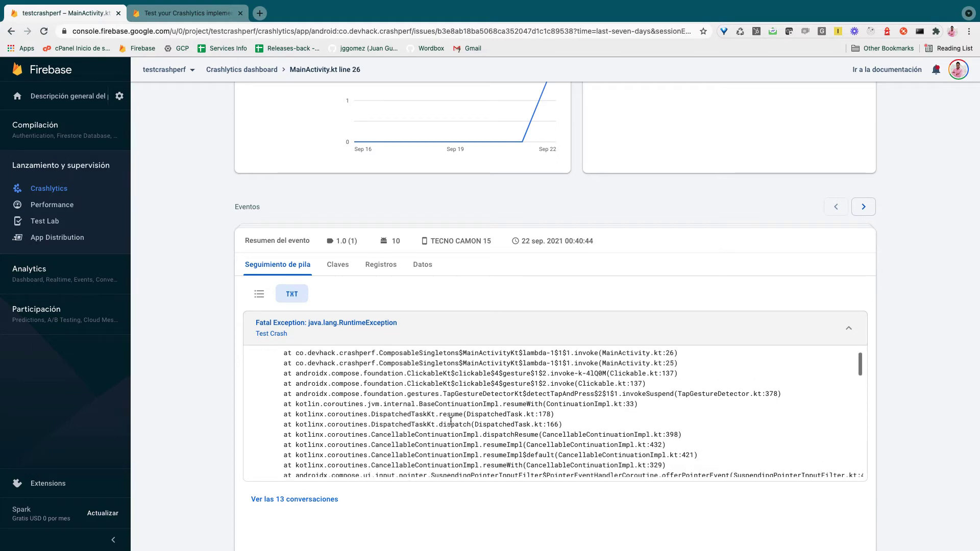
{"action": "scroll", "coordinate": [451, 421], "scroll_direction": "up", "scroll_amount": 10}
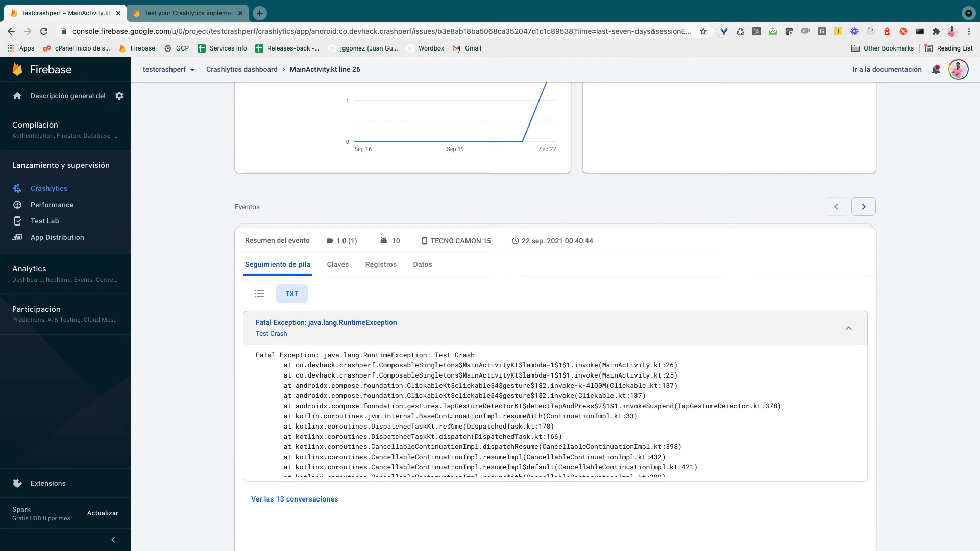
Review the crash event's keys, logs and device data
{"action": "left_click", "coordinate": [336, 270]}
{"action": "left_click", "coordinate": [384, 267]}
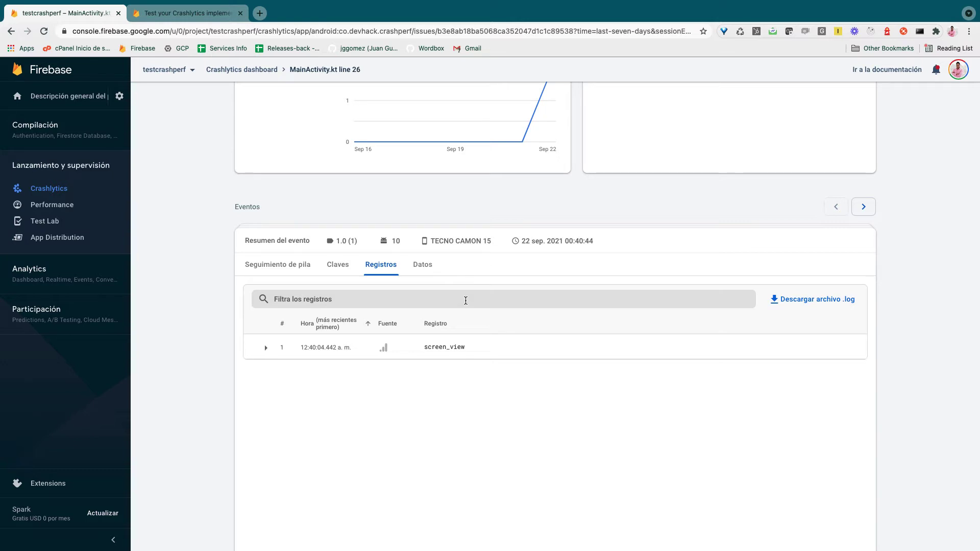
{"action": "left_click", "coordinate": [423, 265]}
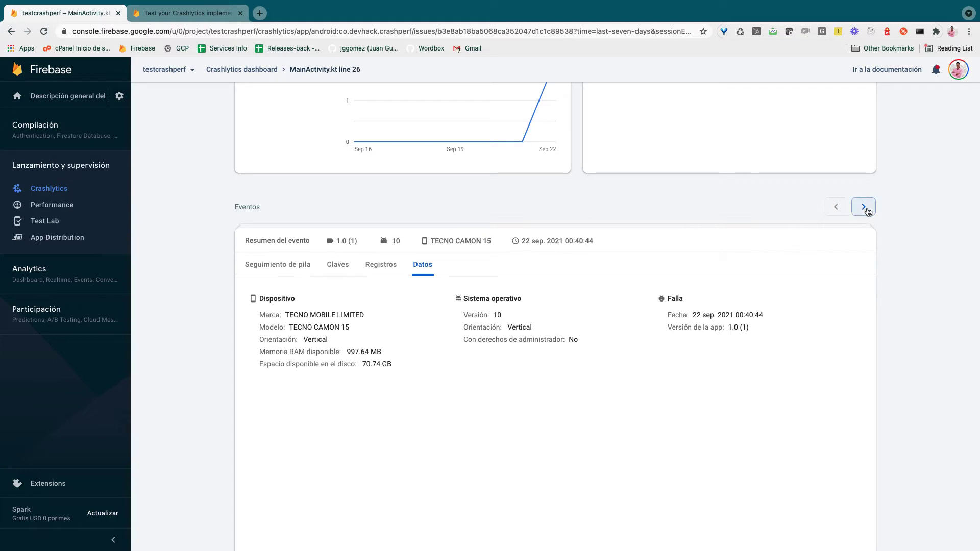
View the data of the issue's other crash event and return to the first event
{"action": "scroll", "coordinate": [856, 230], "scroll_direction": "up", "scroll_amount": 1}
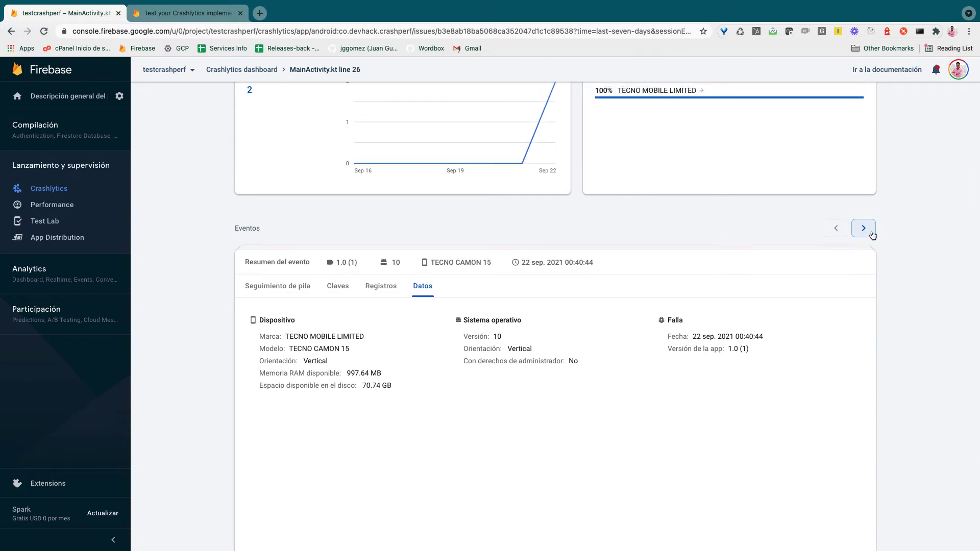
{"action": "left_click", "coordinate": [872, 233]}
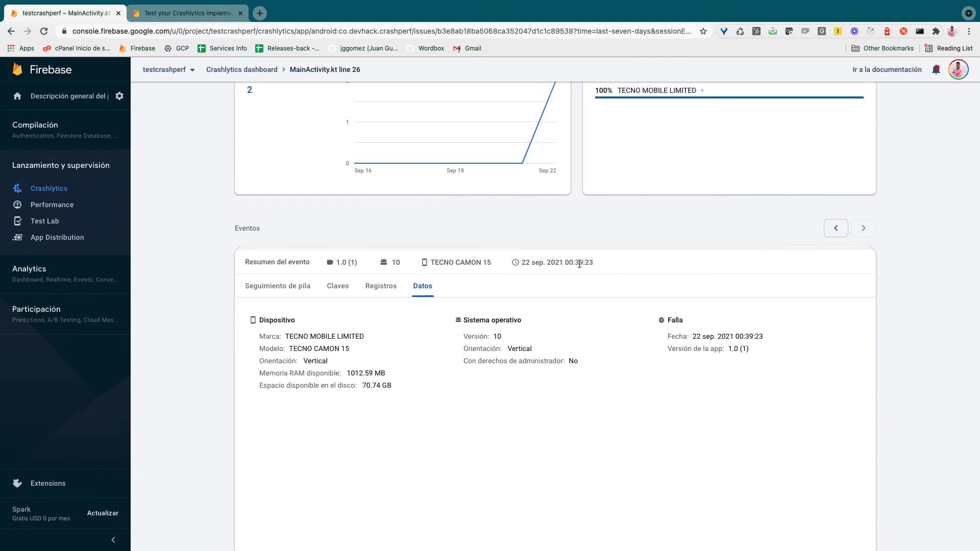
{"action": "left_click", "coordinate": [836, 231]}
{"action": "scroll", "coordinate": [599, 271], "scroll_direction": "up", "scroll_amount": 4}
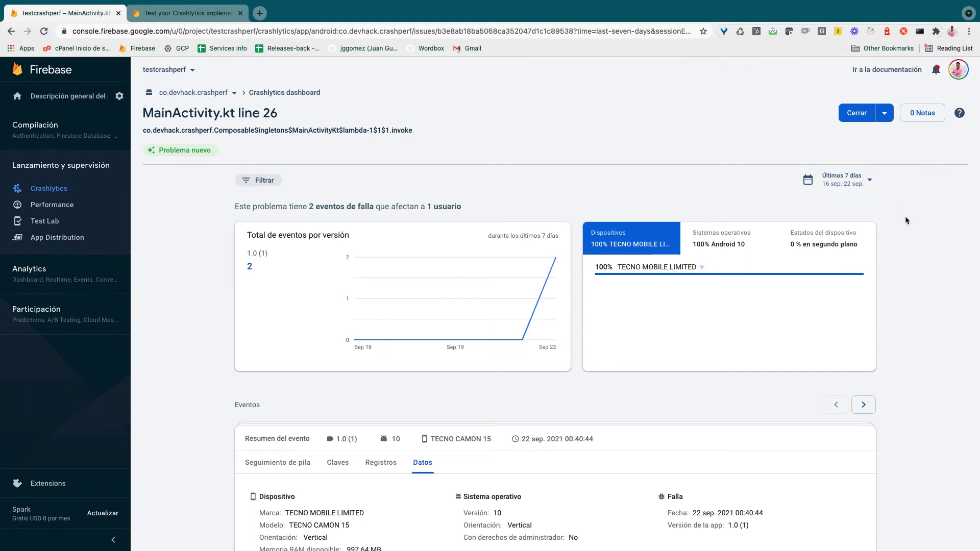
{"action": "scroll", "coordinate": [905, 216], "scroll_direction": "down", "scroll_amount": 4}
{"action": "scroll", "coordinate": [905, 216], "scroll_direction": "up", "scroll_amount": 4}
{"action": "scroll", "coordinate": [906, 220], "scroll_direction": "up", "scroll_amount": 1}
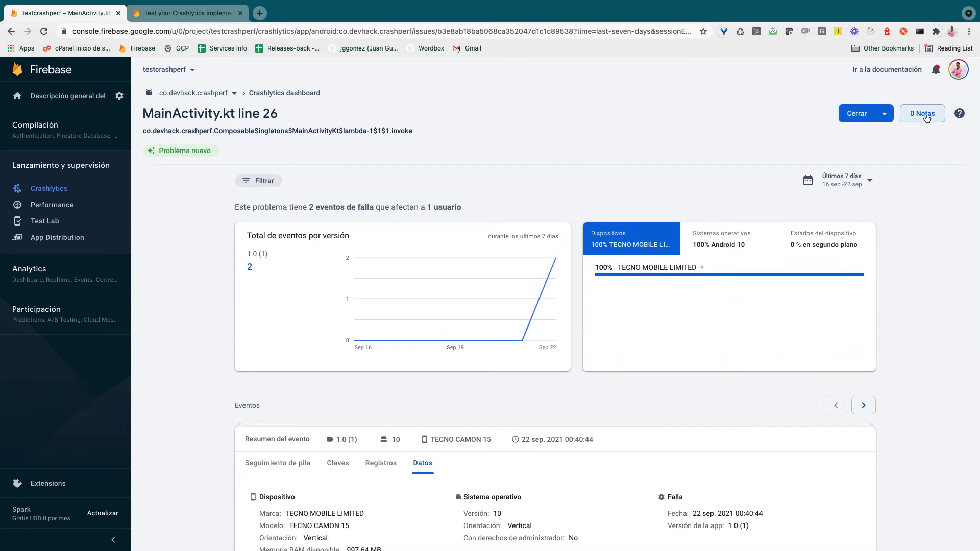
{"action": "scroll", "coordinate": [905, 228], "scroll_direction": "down", "scroll_amount": 2}
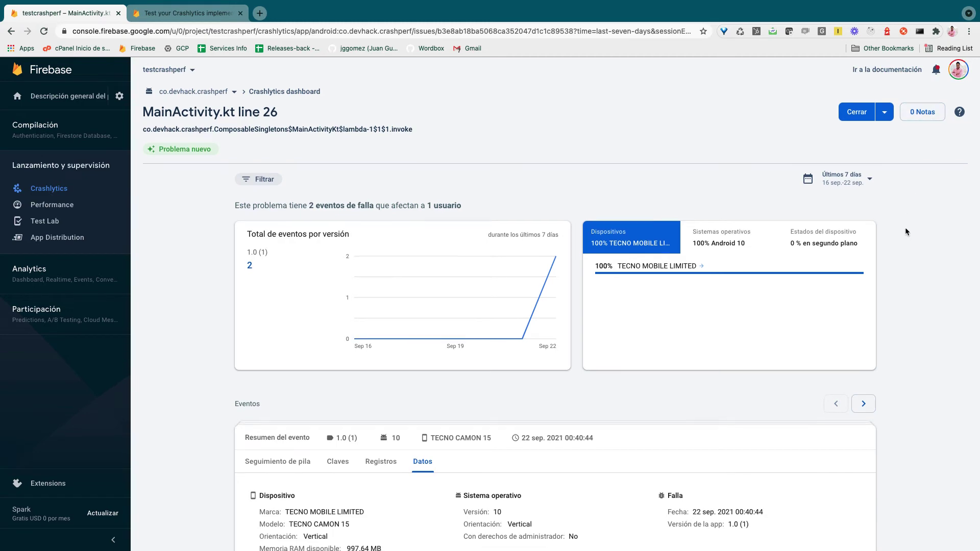
{"action": "scroll", "coordinate": [906, 231], "scroll_direction": "down", "scroll_amount": 3}
{"action": "scroll", "coordinate": [905, 231], "scroll_direction": "up", "scroll_amount": 4}
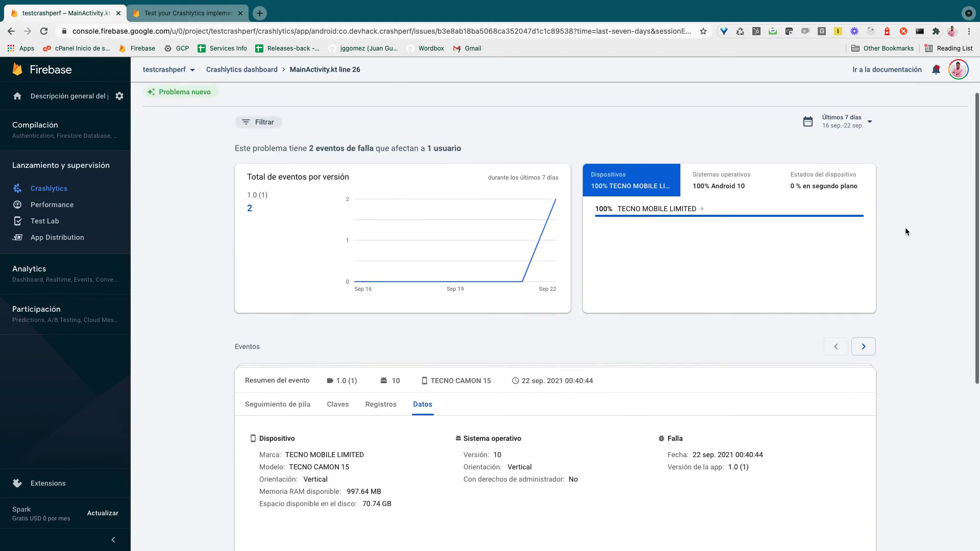
{"action": "scroll", "coordinate": [905, 228], "scroll_direction": "down", "scroll_amount": 3}
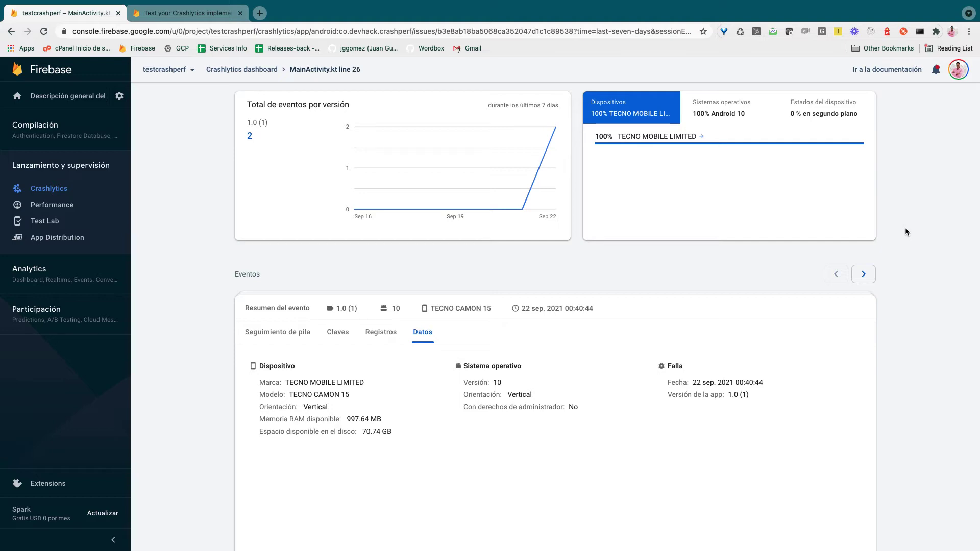
Add the note "Se soluciono haciendo .........." to the MainActivity.kt line 26 issue
{"action": "scroll", "coordinate": [905, 228], "scroll_direction": "up", "scroll_amount": 3}
{"action": "left_click", "coordinate": [922, 114]}
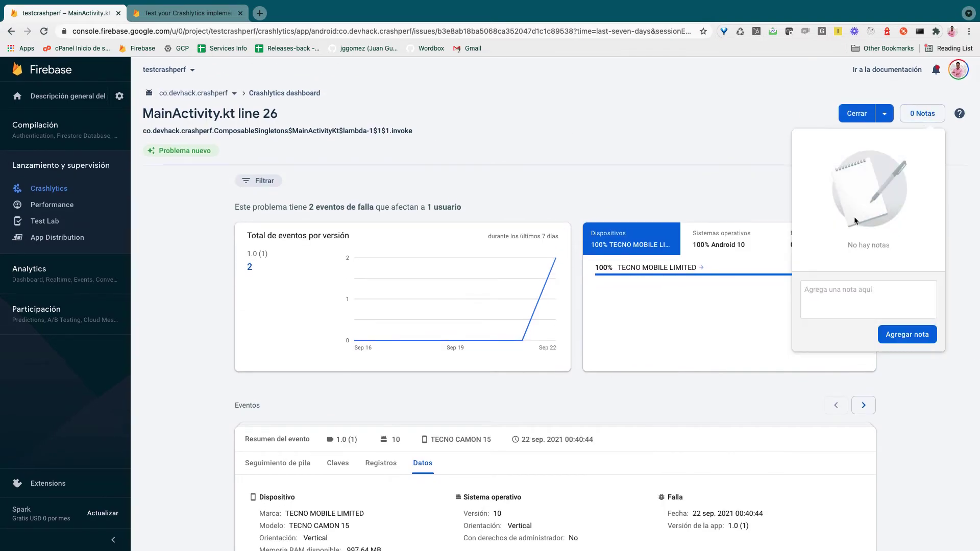
{"action": "left_click", "coordinate": [843, 292]}
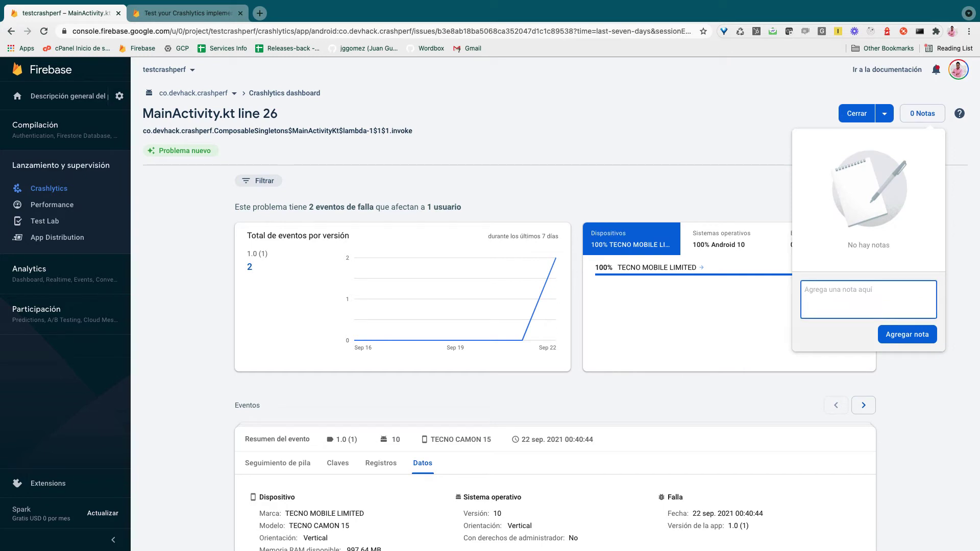
{"action": "type", "text": "e s"}
{"action": "key", "text": "BackSpace"}
{"action": "key", "text": "BackSpace"}
{"action": "key", "text": "BackSpace"}
{"action": "type", "text": "Se solucionado"}
{"action": "key", "text": "BackSpace"}
{"action": "key", "text": "BackSpace"}
{"action": "type", "text": "haciendo .........."}
{"action": "left_click", "coordinate": [925, 343]}
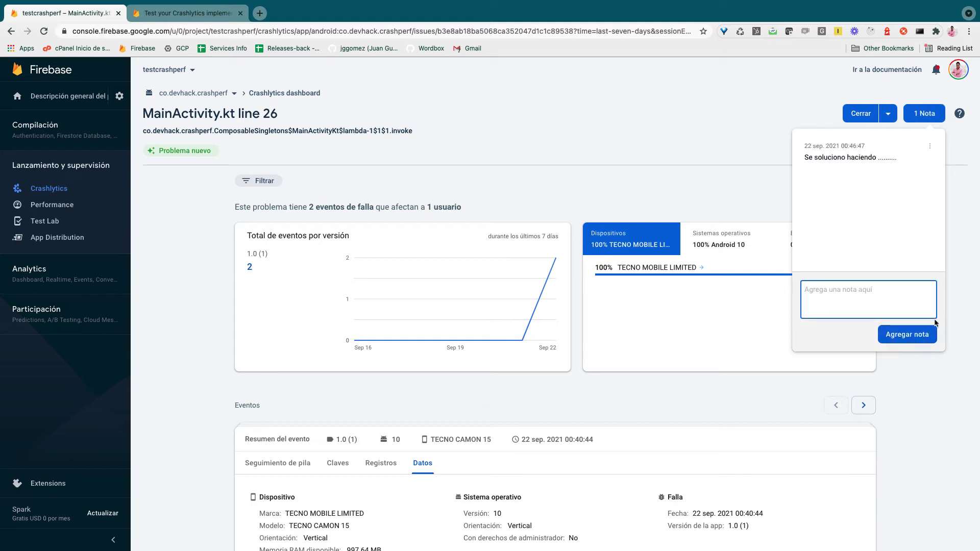
{"action": "left_click", "coordinate": [927, 373]}
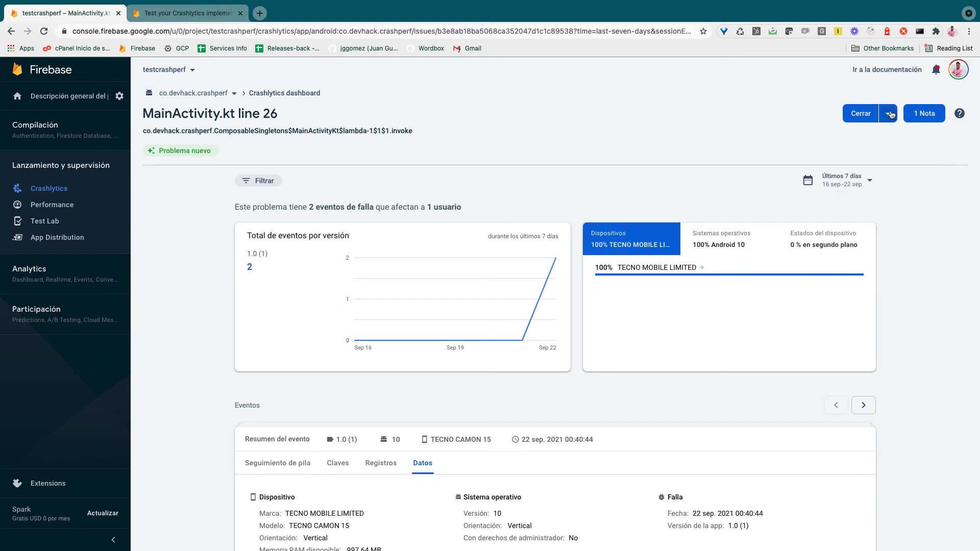
Close the MainActivity.kt line 26 issue and return to the Crashlytics dashboard
{"action": "left_click", "coordinate": [862, 114]}
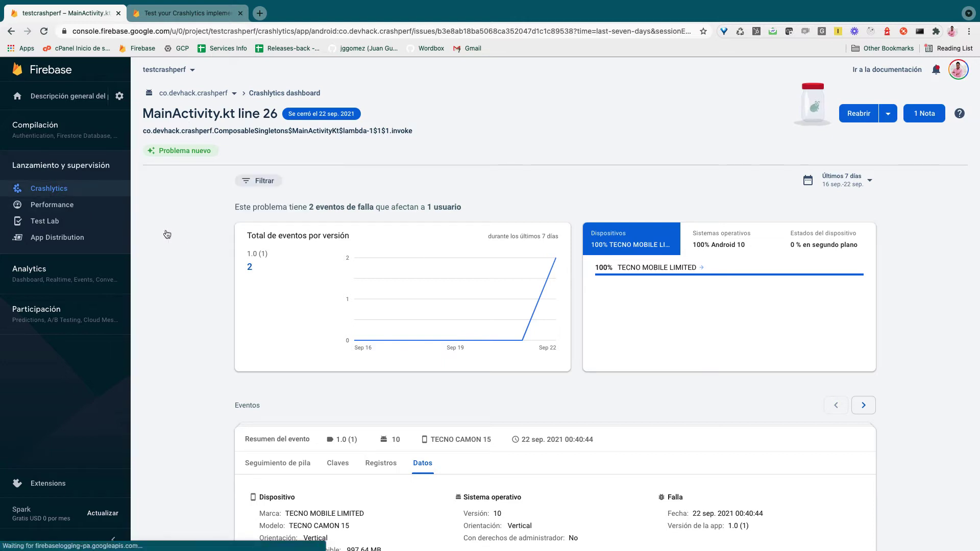
{"action": "left_click", "coordinate": [72, 190]}
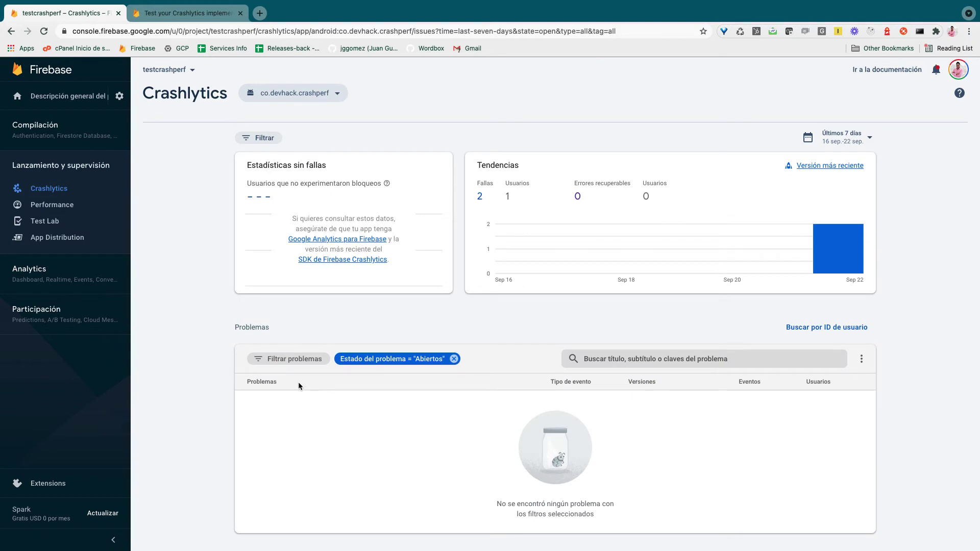
Filter the issues list by the state Cerrados/silenciados and look through the issue indicator filter options without applying any
{"action": "left_click", "coordinate": [304, 362]}
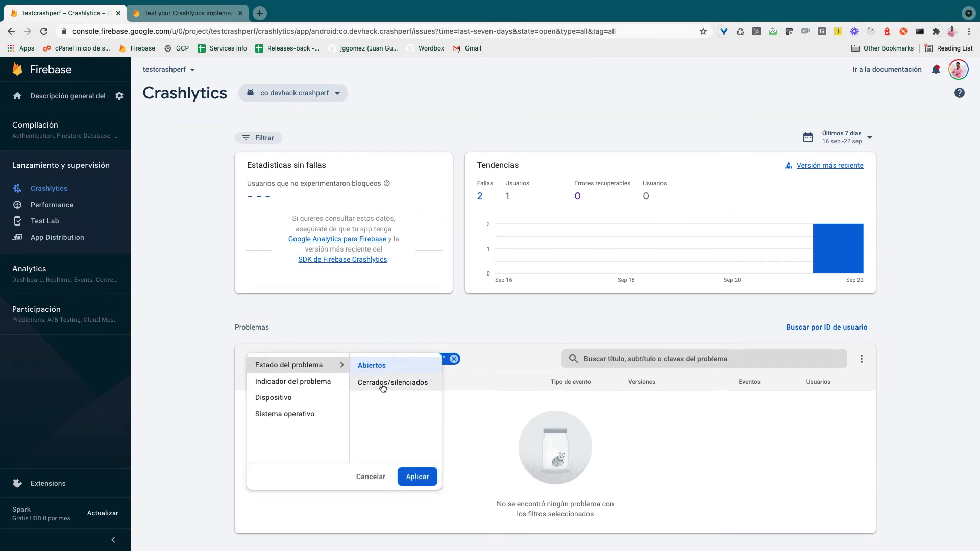
{"action": "left_click", "coordinate": [403, 387]}
{"action": "left_click", "coordinate": [423, 478]}
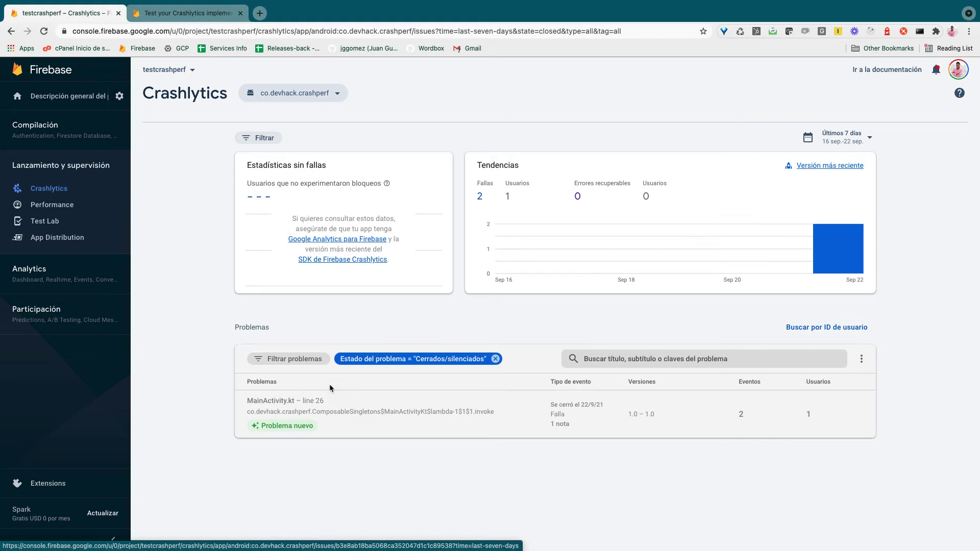
{"action": "left_click", "coordinate": [306, 360]}
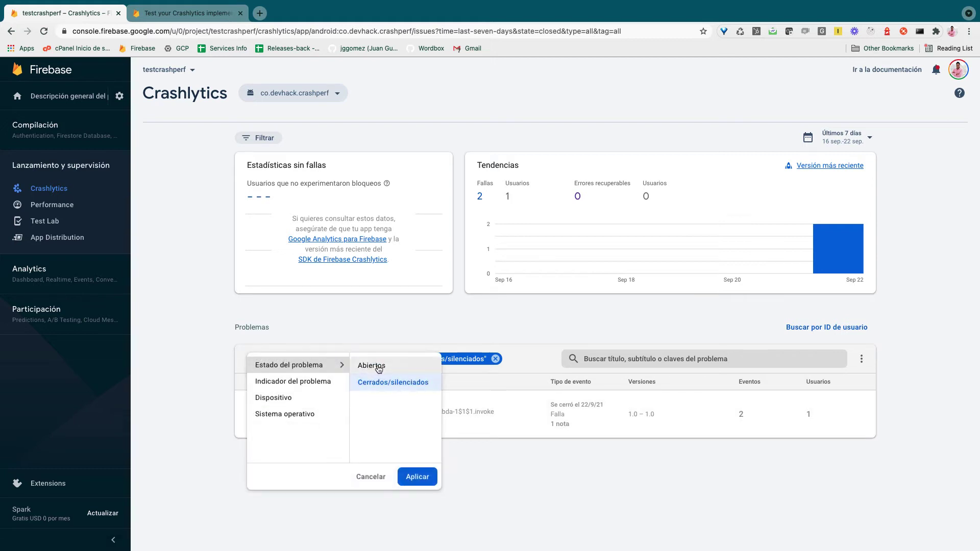
{"action": "left_click", "coordinate": [324, 383]}
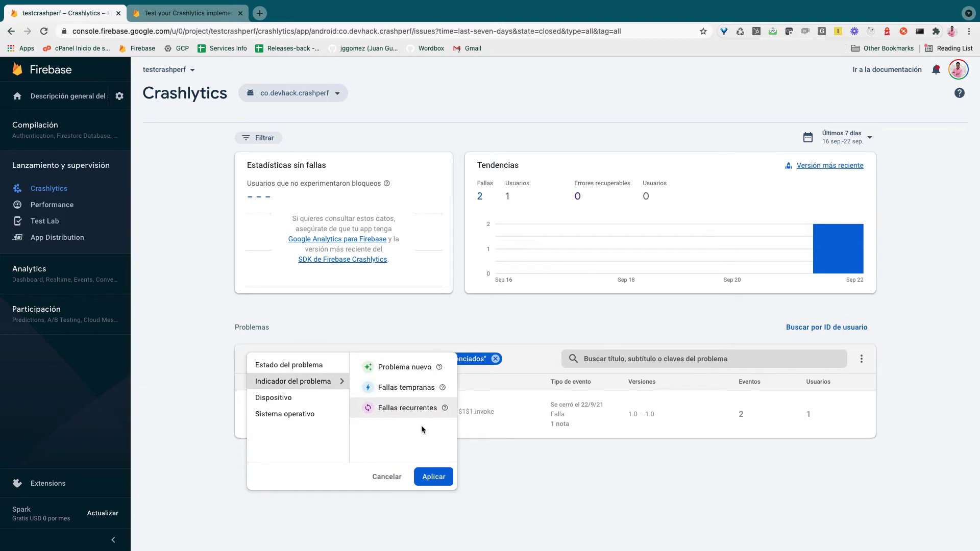
{"action": "left_click", "coordinate": [387, 477]}
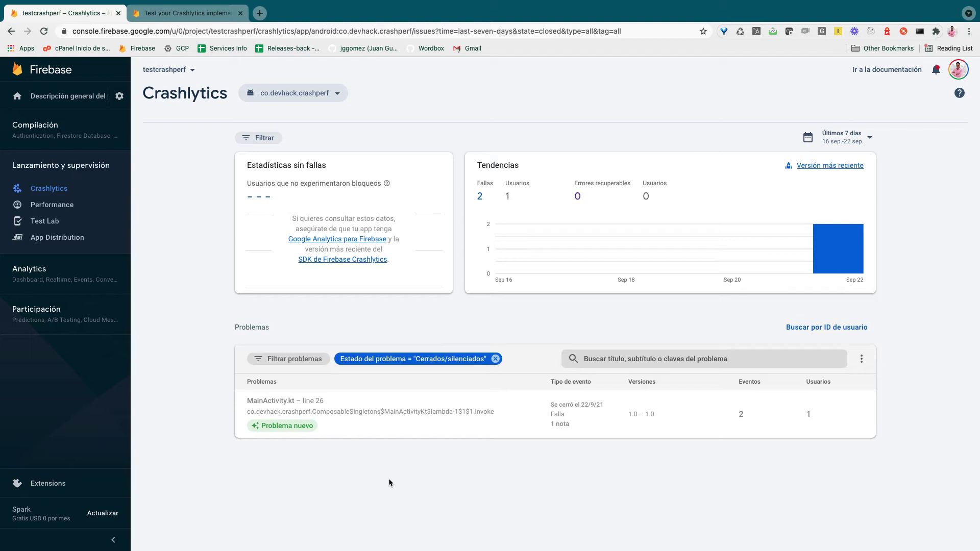
Open the closed MainActivity.kt issue, review its note and stack trace, and return to the Crashlytics dashboard
{"action": "left_click", "coordinate": [423, 415]}
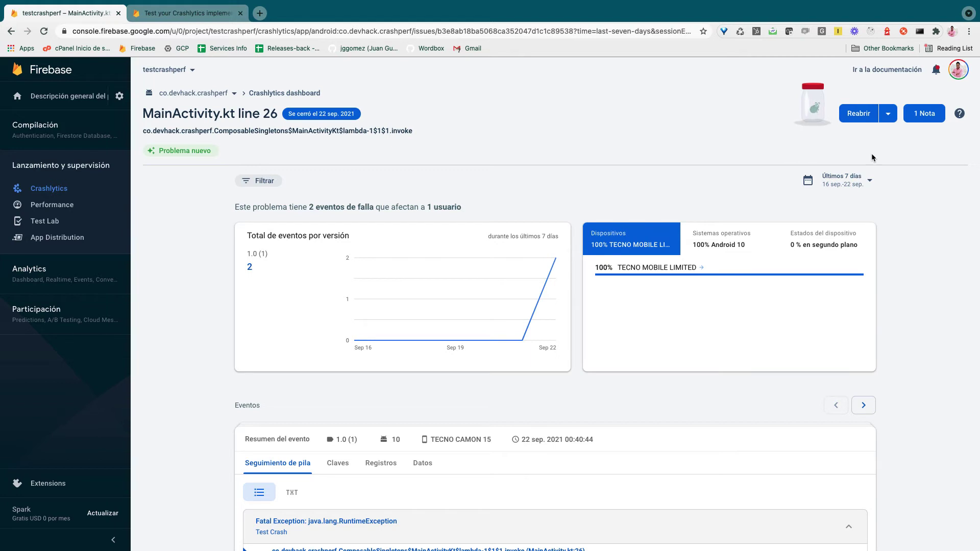
{"action": "left_click", "coordinate": [912, 115]}
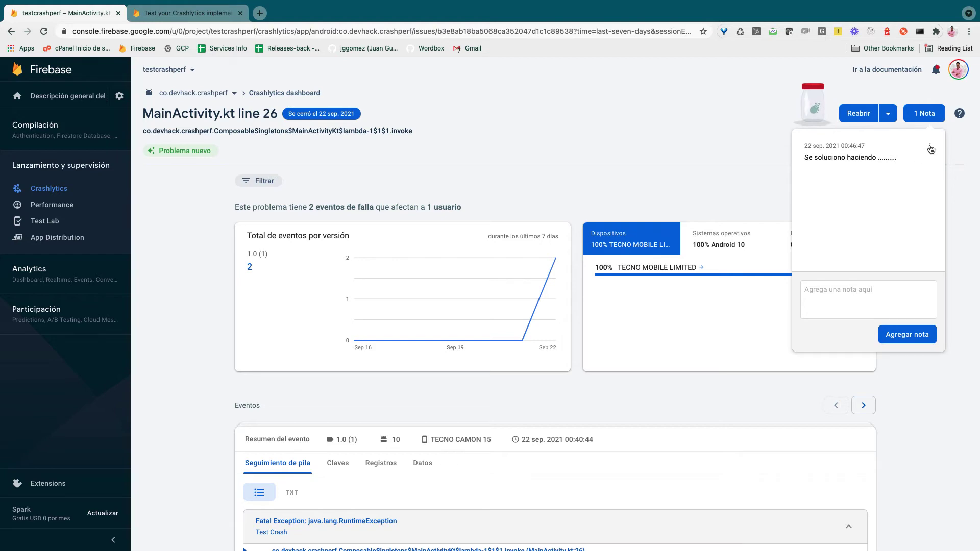
{"action": "left_click", "coordinate": [957, 223]}
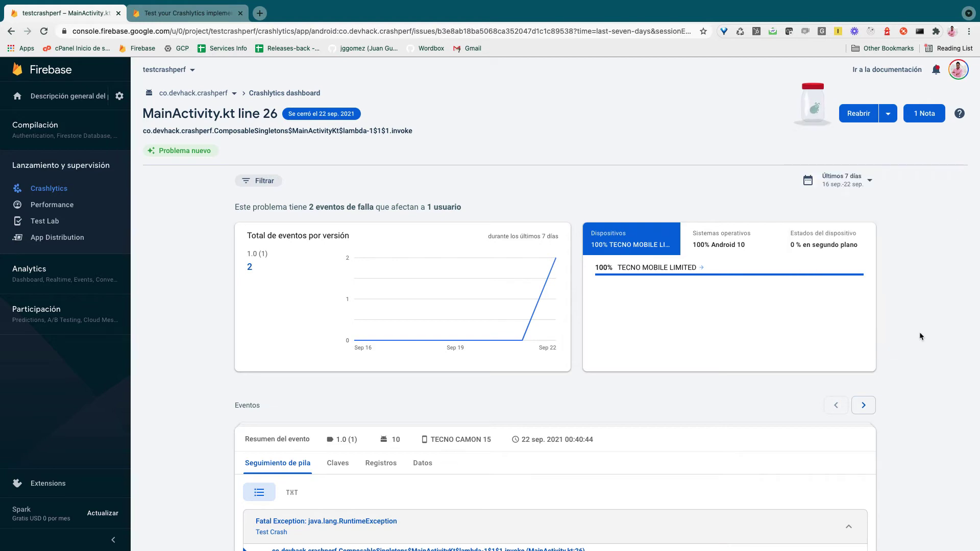
{"action": "scroll", "coordinate": [920, 332], "scroll_direction": "down", "scroll_amount": 3}
{"action": "scroll", "coordinate": [920, 333], "scroll_direction": "down", "scroll_amount": 2}
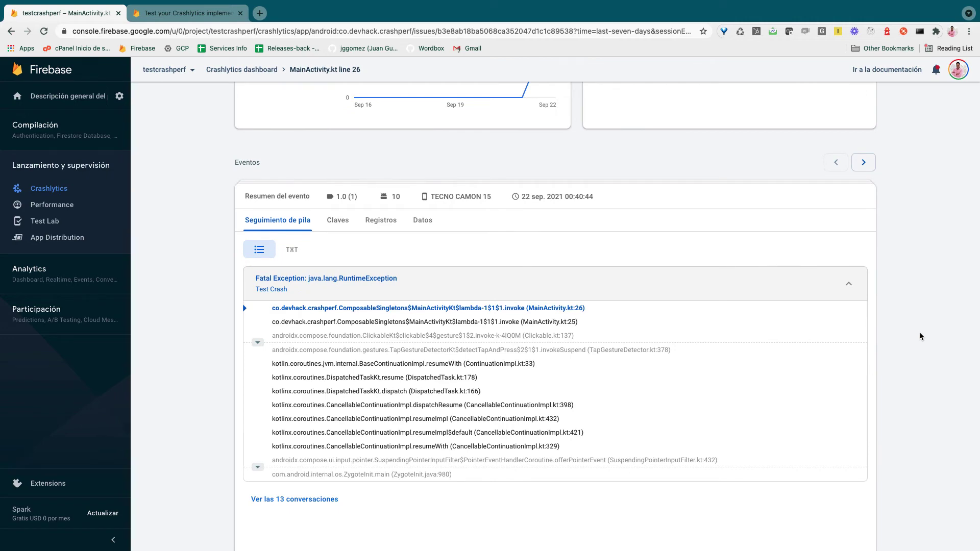
{"action": "scroll", "coordinate": [920, 332], "scroll_direction": "up", "scroll_amount": 5}
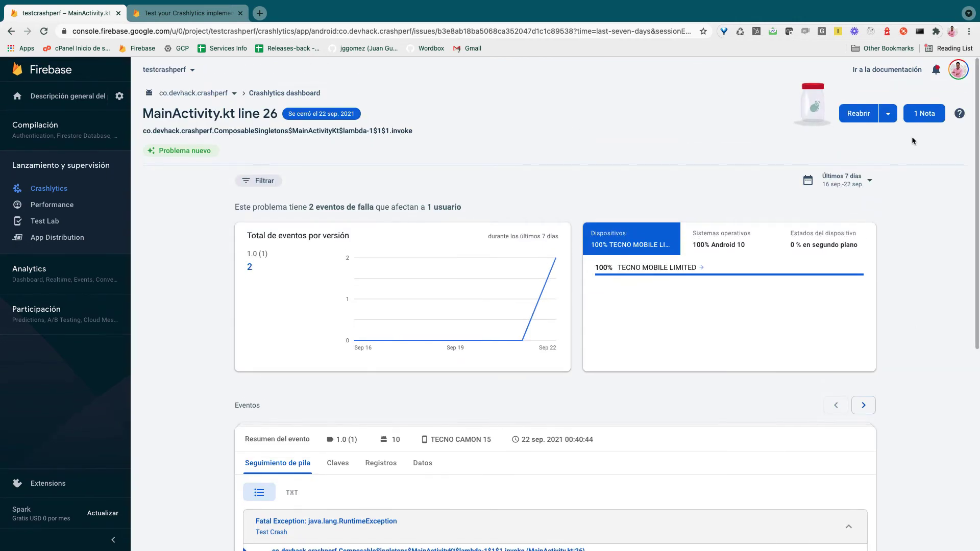
{"action": "left_click", "coordinate": [924, 113]}
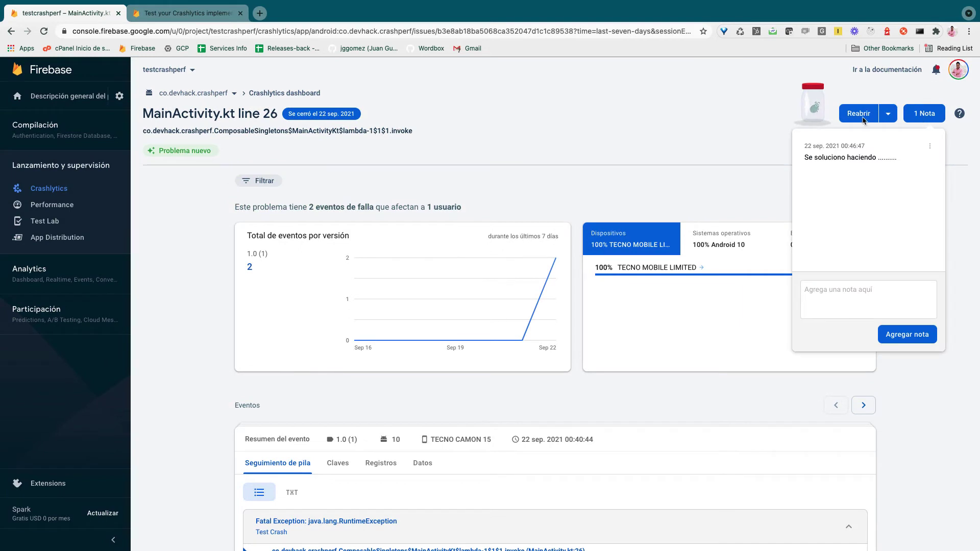
{"action": "left_click", "coordinate": [49, 188]}
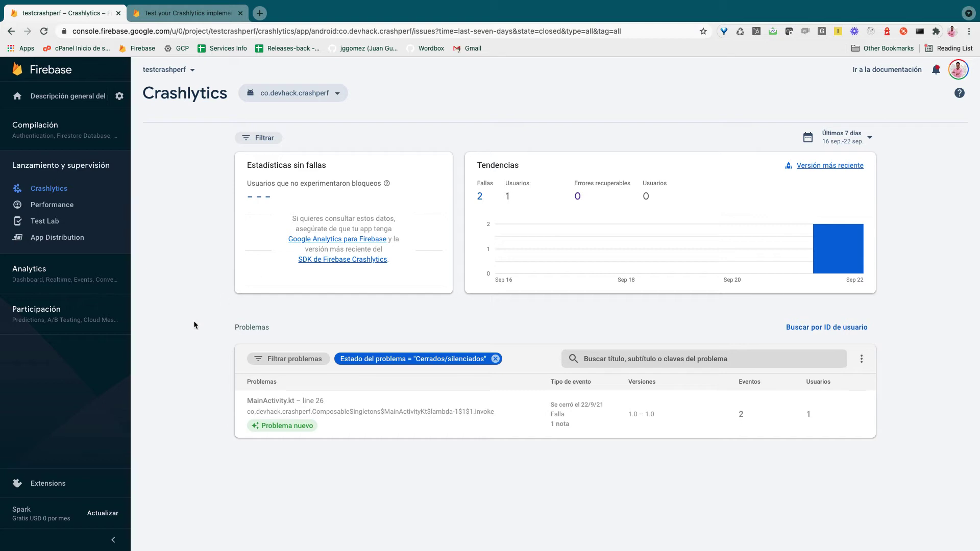
Clear the Cerrados/silenciados filter and filter the issues list by the state Abiertos
{"action": "left_click", "coordinate": [495, 359]}
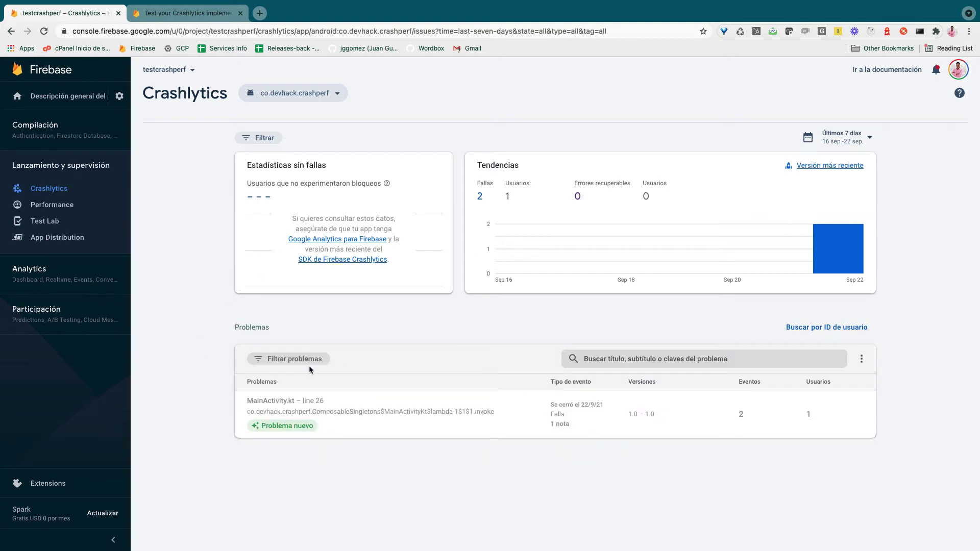
{"action": "left_click", "coordinate": [308, 363]}
{"action": "left_click", "coordinate": [386, 371]}
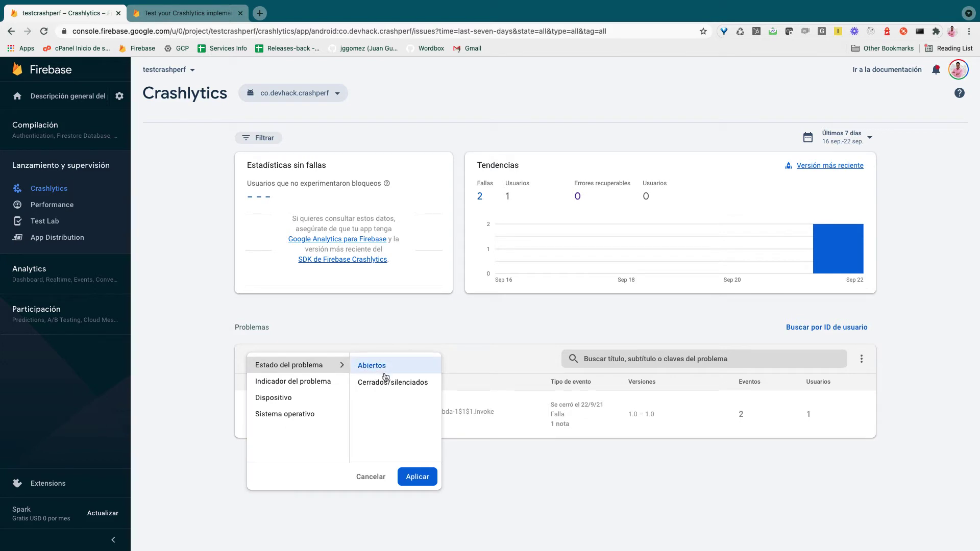
{"action": "left_click", "coordinate": [424, 477]}
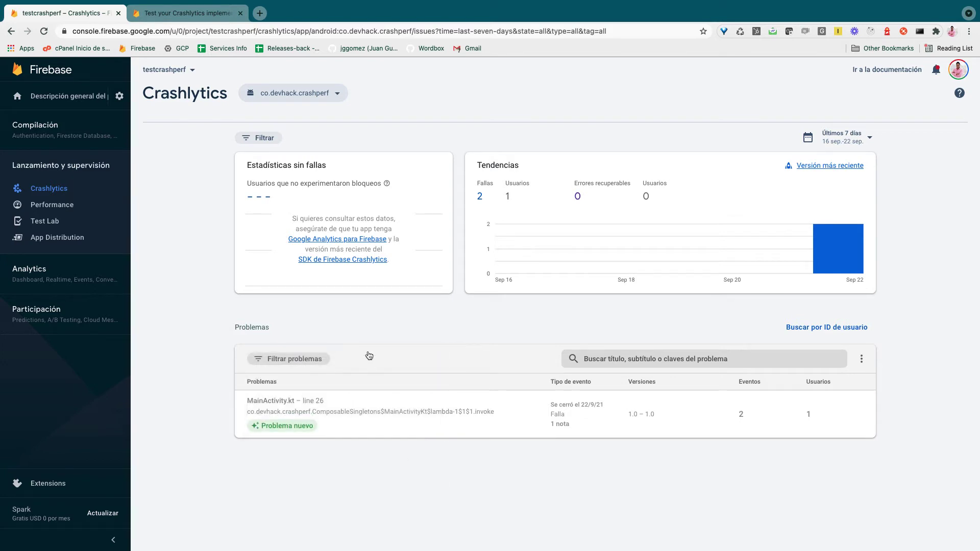
{"action": "left_click", "coordinate": [313, 357]}
{"action": "left_click", "coordinate": [377, 366]}
{"action": "left_click", "coordinate": [426, 477]}
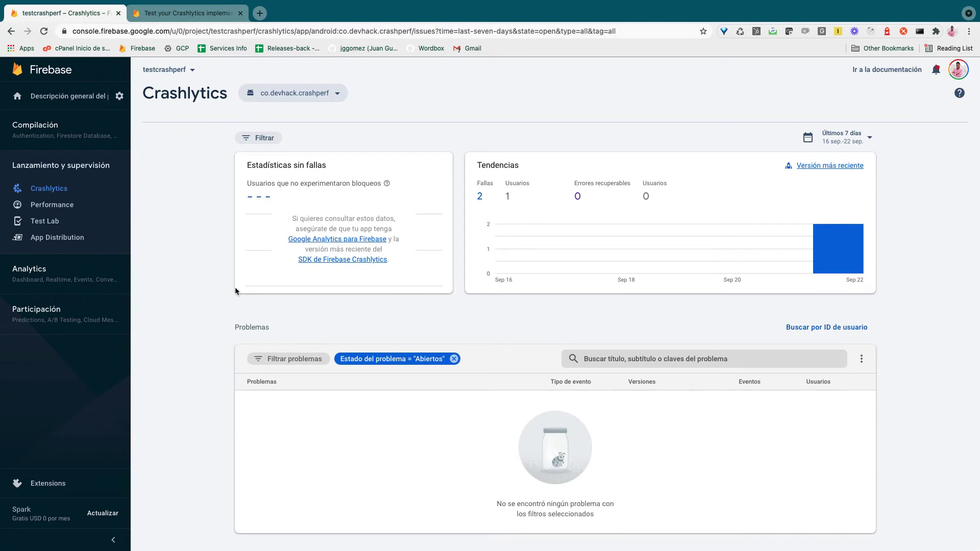
Open the Customize crash reports guide in the Firebase documentation and read its introduction
{"action": "left_click", "coordinate": [219, 14]}
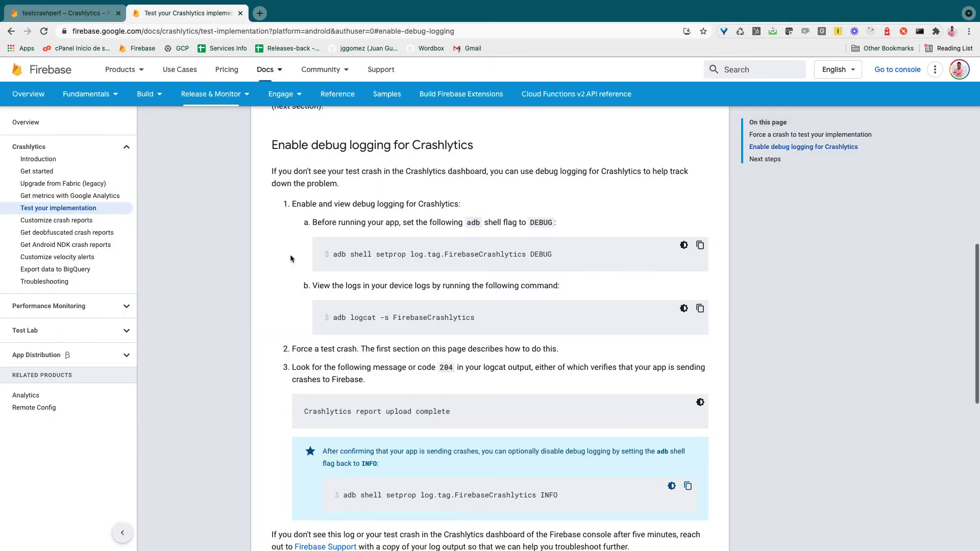
{"action": "left_click", "coordinate": [110, 223]}
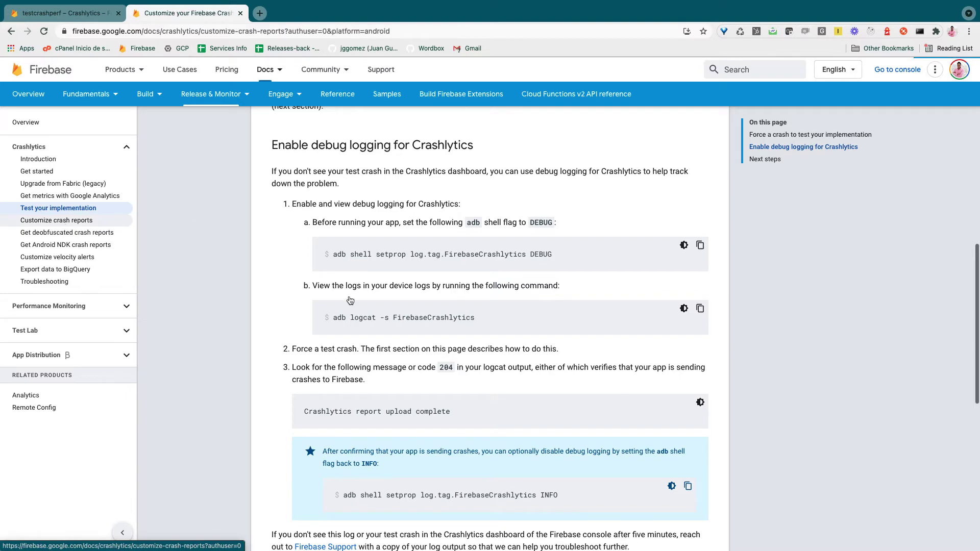
{"action": "scroll", "coordinate": [371, 323], "scroll_direction": "down", "scroll_amount": 3}
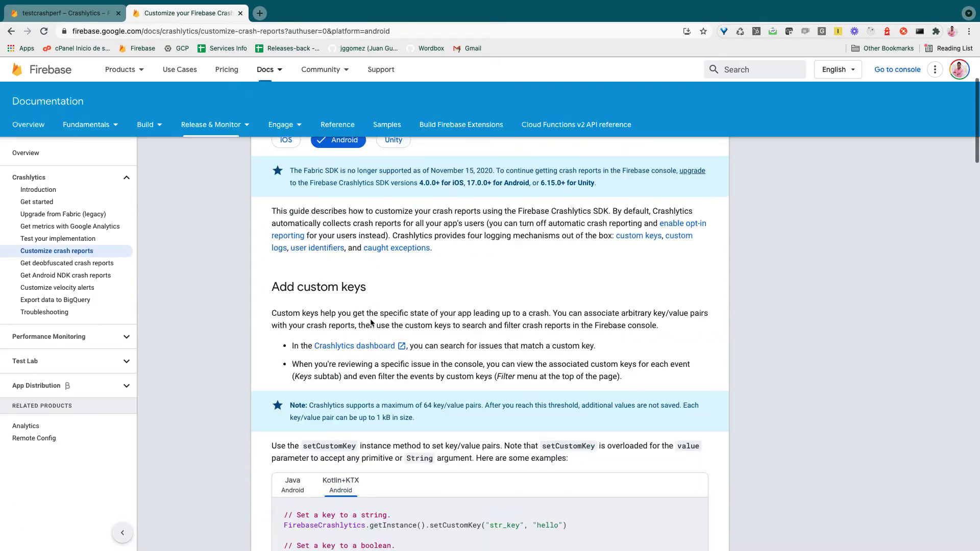
{"action": "left_click", "coordinate": [93, 14]}
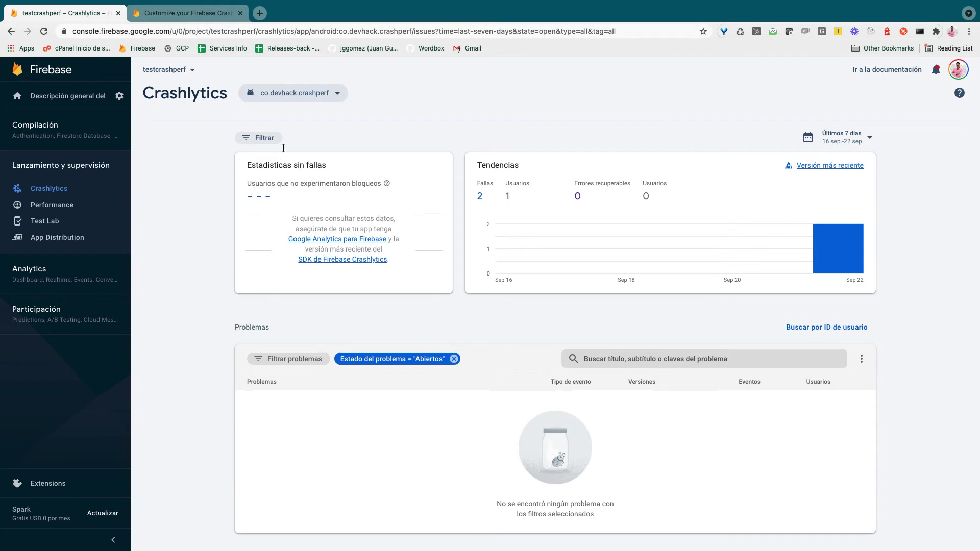
{"action": "left_click", "coordinate": [209, 14]}
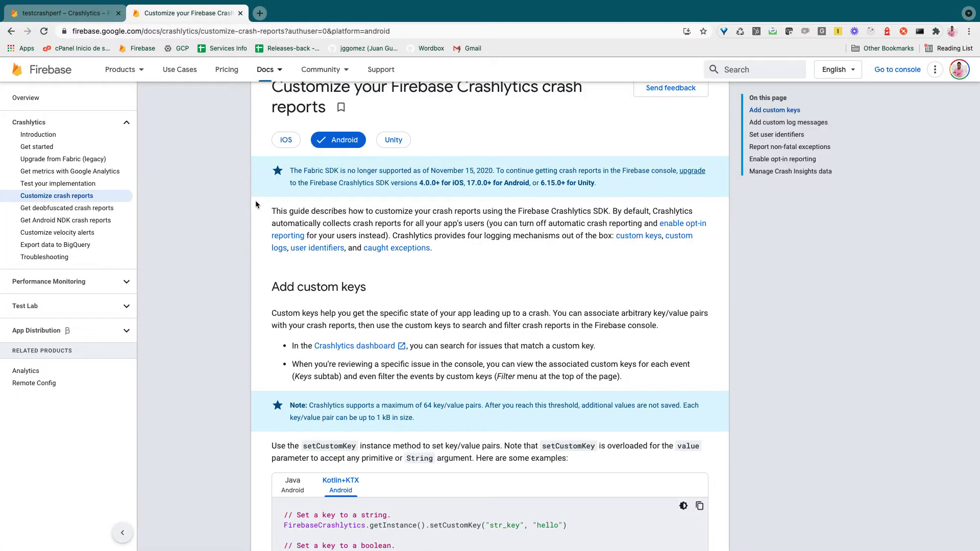
Read the guide's sections on custom keys, custom log messages, user identifiers, non-fatal exceptions and opt-in reporting
{"action": "scroll", "coordinate": [256, 204], "scroll_direction": "down", "scroll_amount": 3}
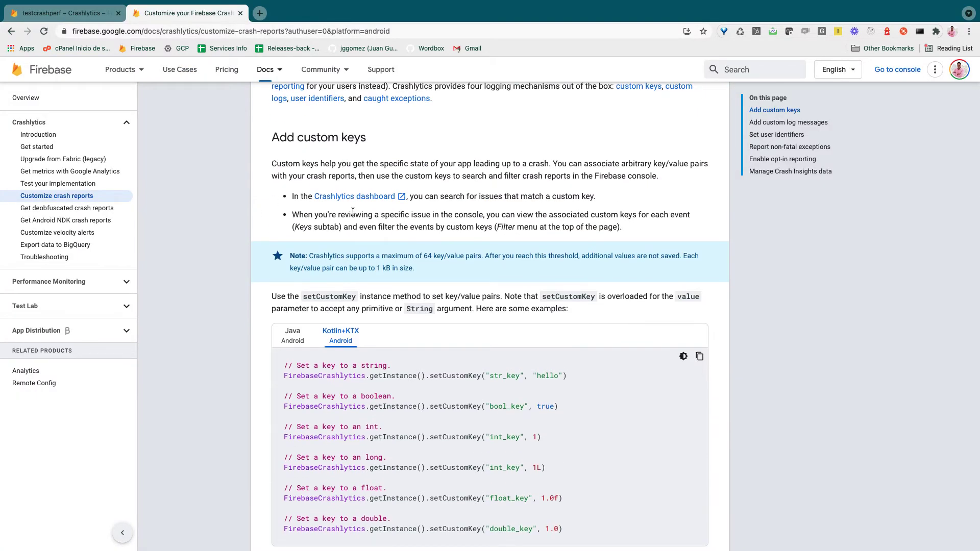
{"action": "scroll", "coordinate": [353, 211], "scroll_direction": "down", "scroll_amount": 10}
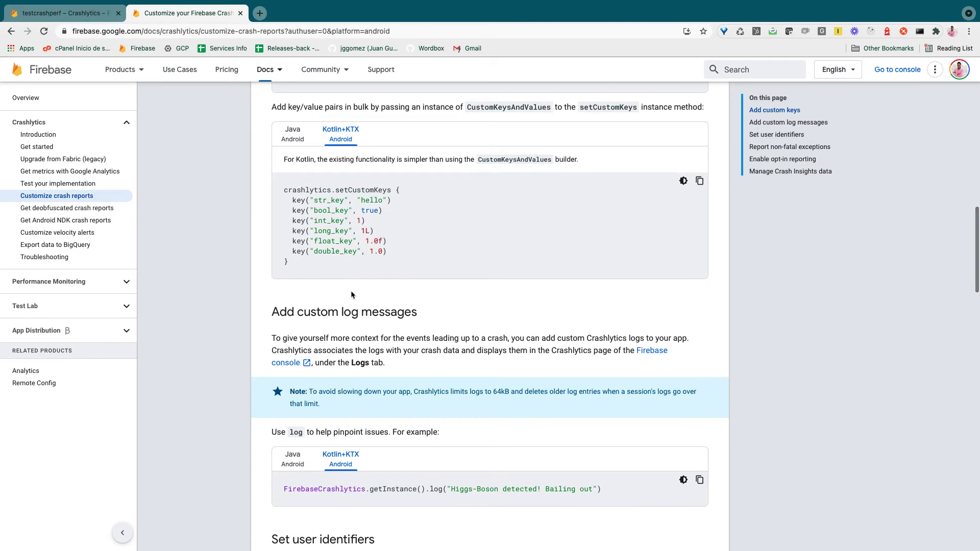
{"action": "scroll", "coordinate": [388, 311], "scroll_direction": "down", "scroll_amount": 6}
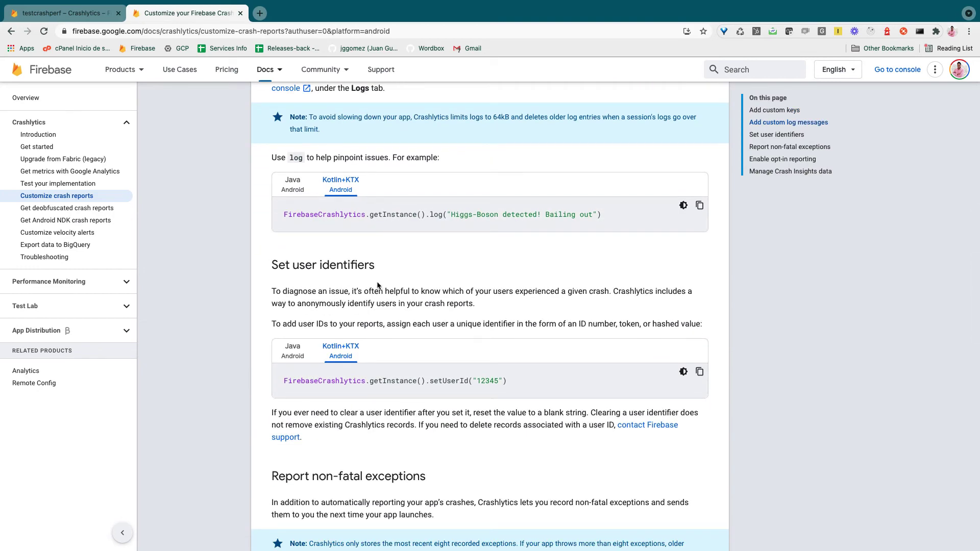
{"action": "scroll", "coordinate": [377, 285], "scroll_direction": "down", "scroll_amount": 2}
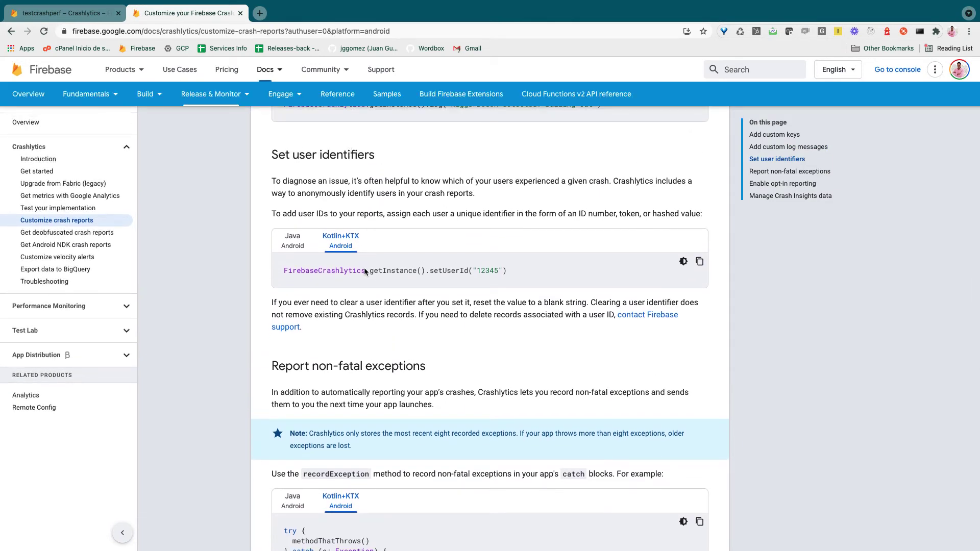
{"action": "scroll", "coordinate": [365, 271], "scroll_direction": "up", "scroll_amount": 10}
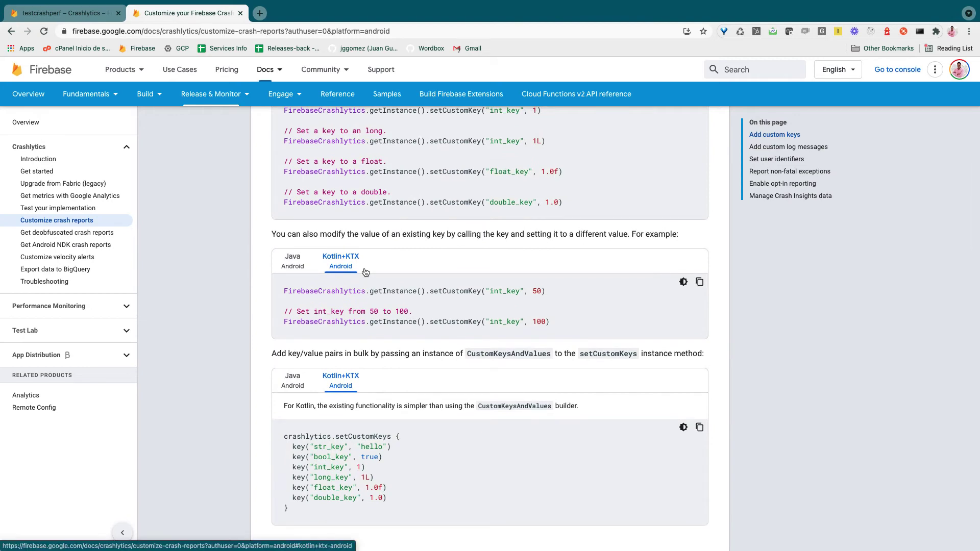
{"action": "scroll", "coordinate": [366, 271], "scroll_direction": "down", "scroll_amount": 10}
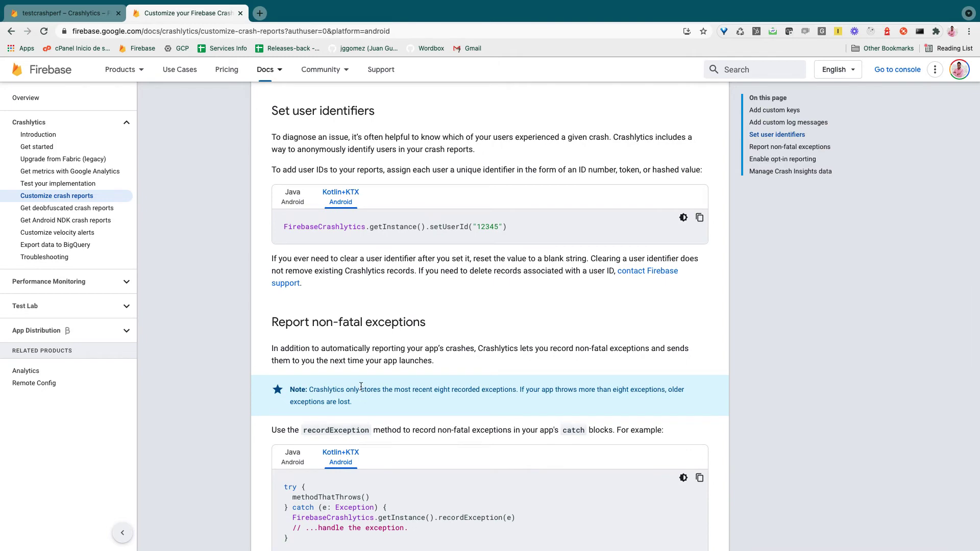
{"action": "scroll", "coordinate": [361, 386], "scroll_direction": "down", "scroll_amount": 3}
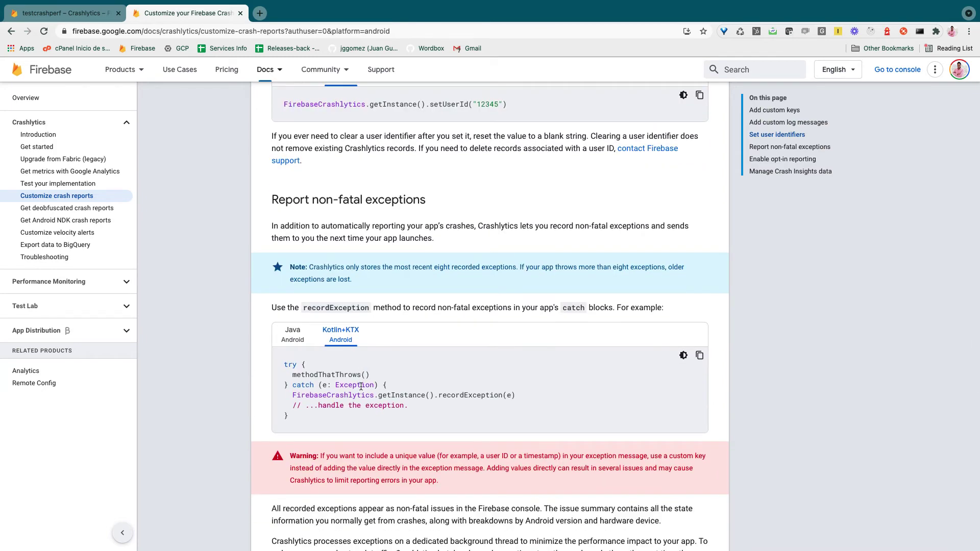
{"action": "scroll", "coordinate": [436, 390], "scroll_direction": "down", "scroll_amount": 8}
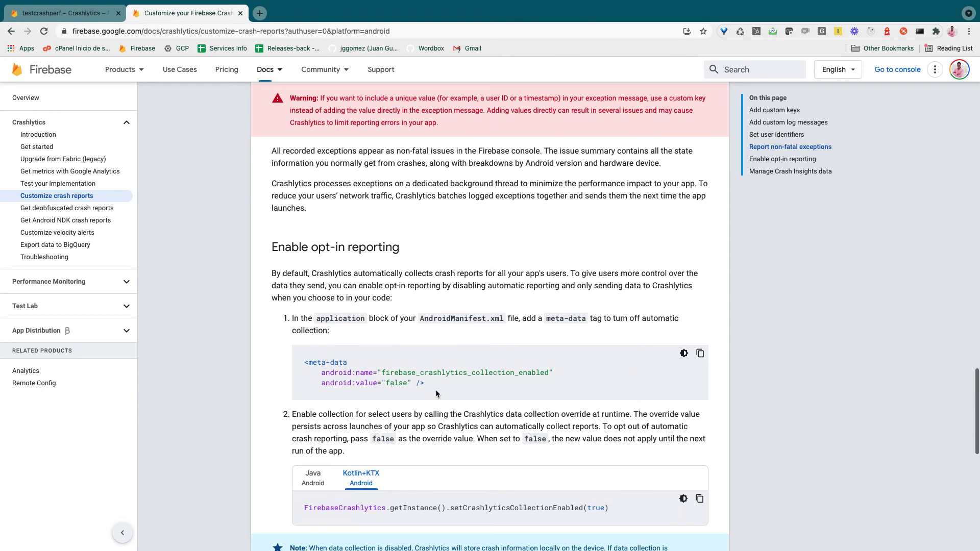
Reread the guide's sections on recording non-fatal exceptions and enabling opt-in reporting
{"action": "scroll", "coordinate": [436, 390], "scroll_direction": "down", "scroll_amount": 5}
{"action": "scroll", "coordinate": [436, 392], "scroll_direction": "up", "scroll_amount": 9}
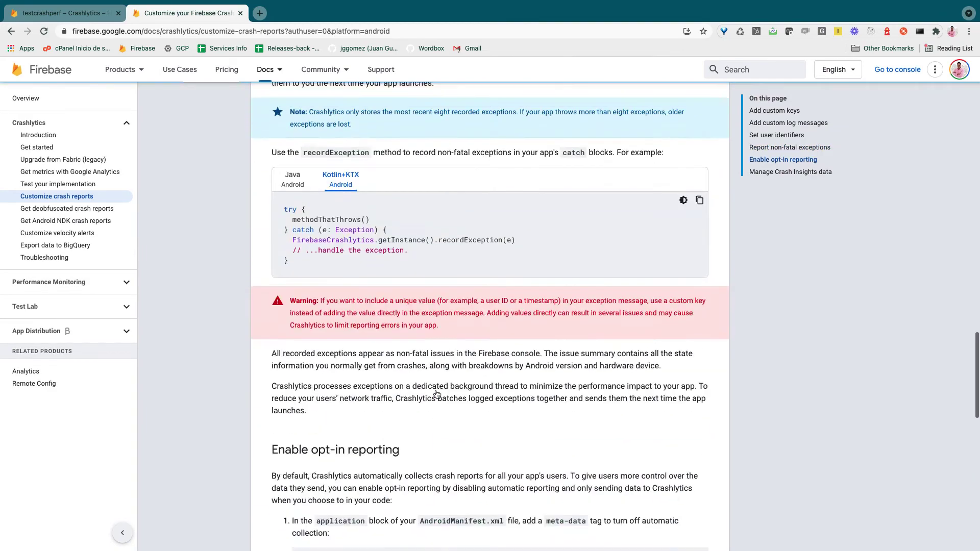
{"action": "scroll", "coordinate": [436, 393], "scroll_direction": "up", "scroll_amount": 7}
{"action": "scroll", "coordinate": [436, 392], "scroll_direction": "down", "scroll_amount": 7}
{"action": "scroll", "coordinate": [436, 390], "scroll_direction": "down", "scroll_amount": 5}
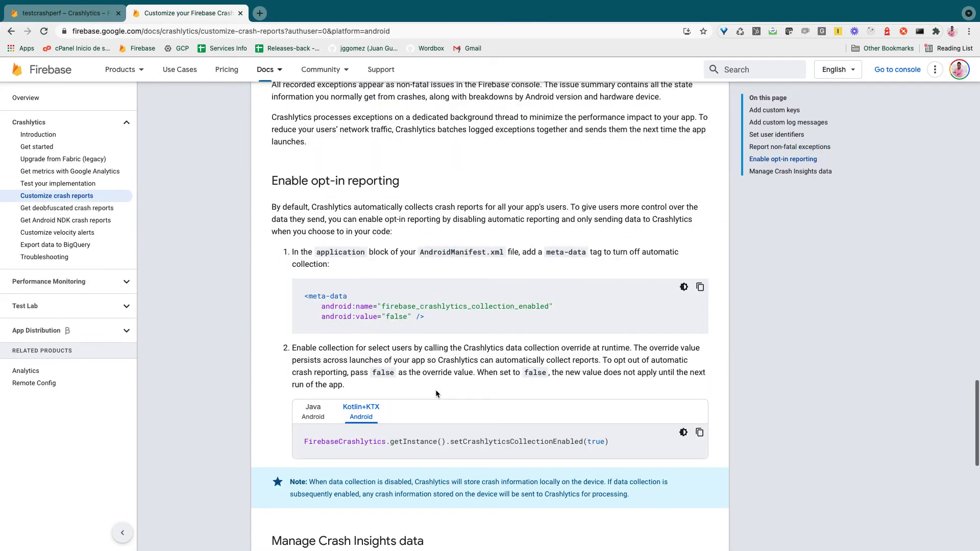
{"action": "scroll", "coordinate": [436, 391], "scroll_direction": "up", "scroll_amount": 20}
Switch to Android Studio and wrap the ButtonCrash throw statement in MainActivity.kt in a try block
{"action": "key", "text": "ctrl+Left"}
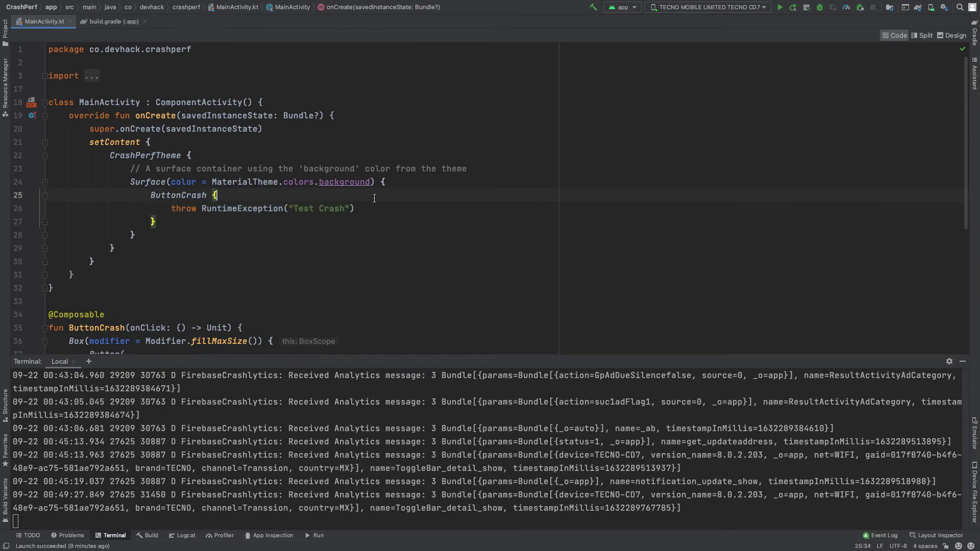
{"action": "left_click", "coordinate": [203, 208]}
{"action": "left_click", "coordinate": [187, 208]}
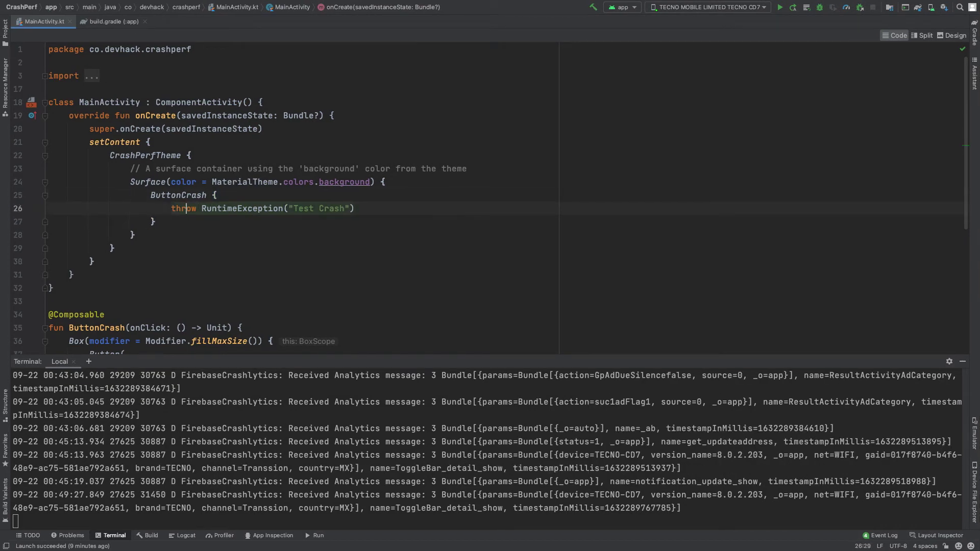
{"action": "key", "text": "shift+End"}
{"action": "type", "text": "{"}
{"action": "key", "text": "Up"}
{"action": "key", "text": "Return"}
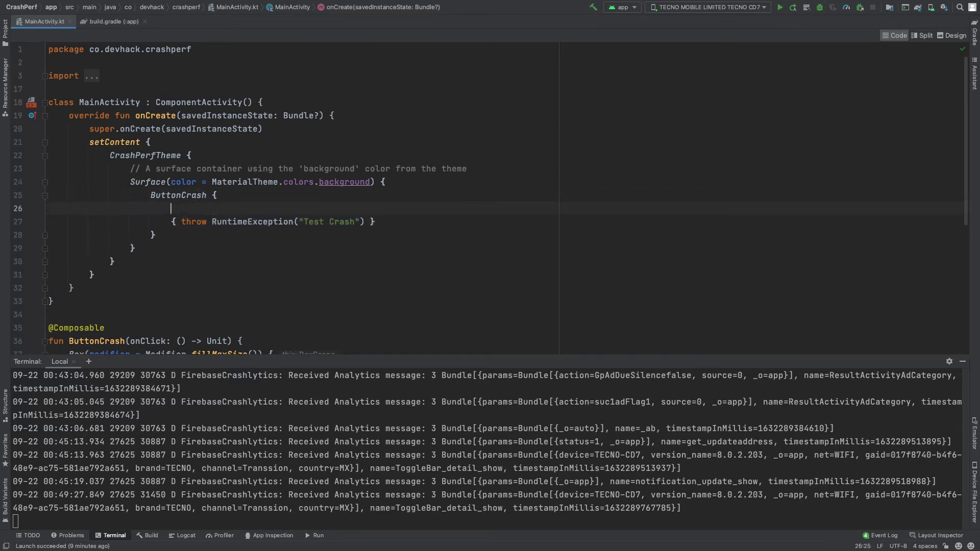
{"action": "type", "text": "try"}
Add a catch block with the parameter e: Exception after the try block, leaving an empty line in its body
{"action": "key", "text": "Down"}
{"action": "key", "text": "End"}
{"action": "key", "text": "Return"}
{"action": "type", "text": "cat"}
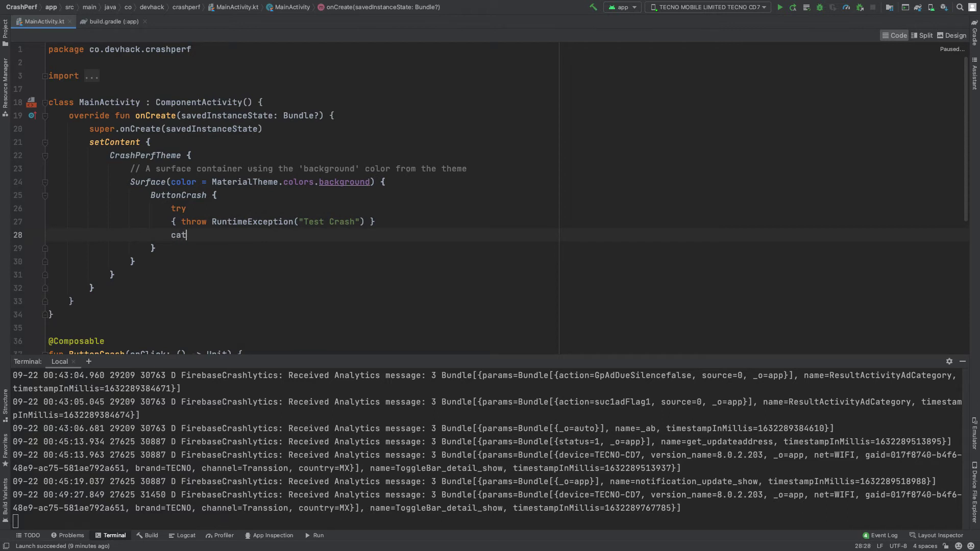
{"action": "type", "text": "ch"}
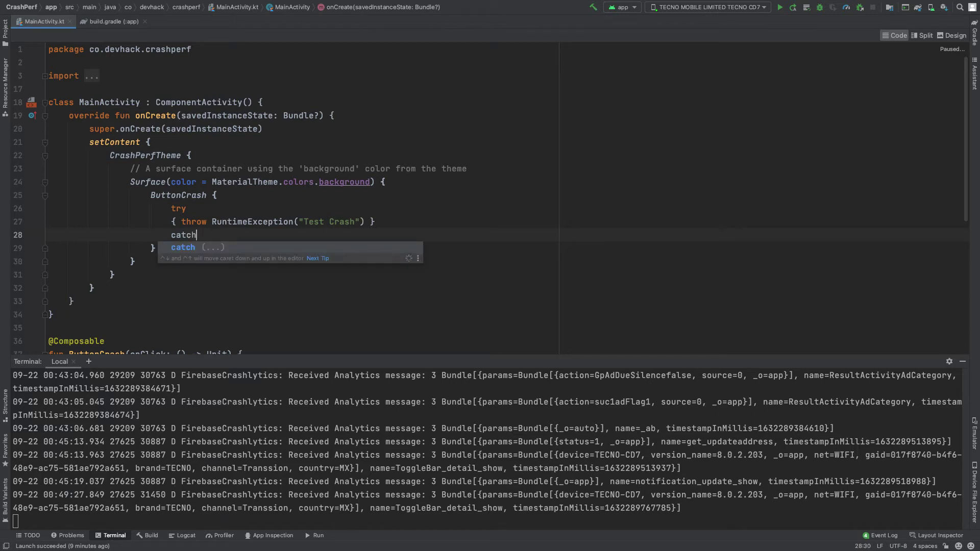
{"action": "key", "text": "Return"}
{"action": "type", "text": "e: Exce"}
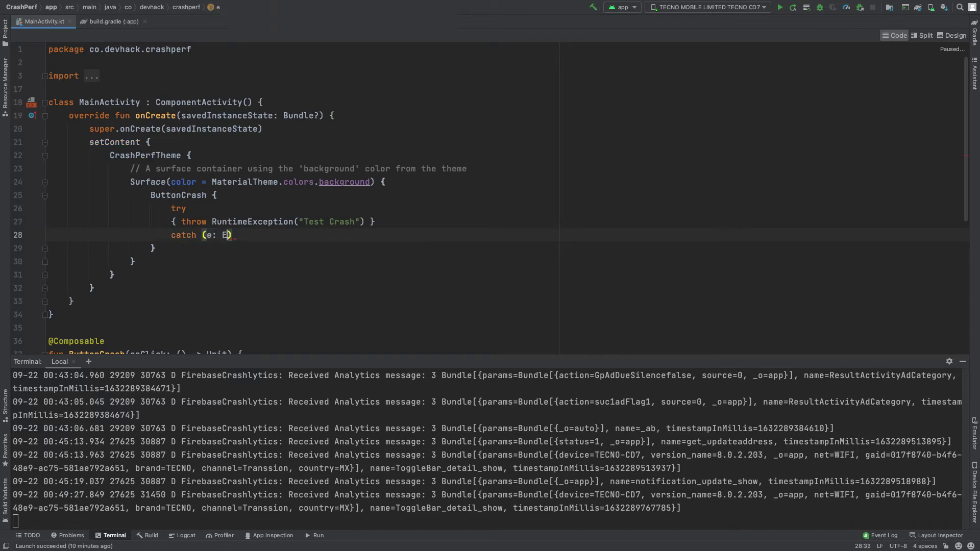
{"action": "type", "text": "ption"}
{"action": "key", "text": "Right"}
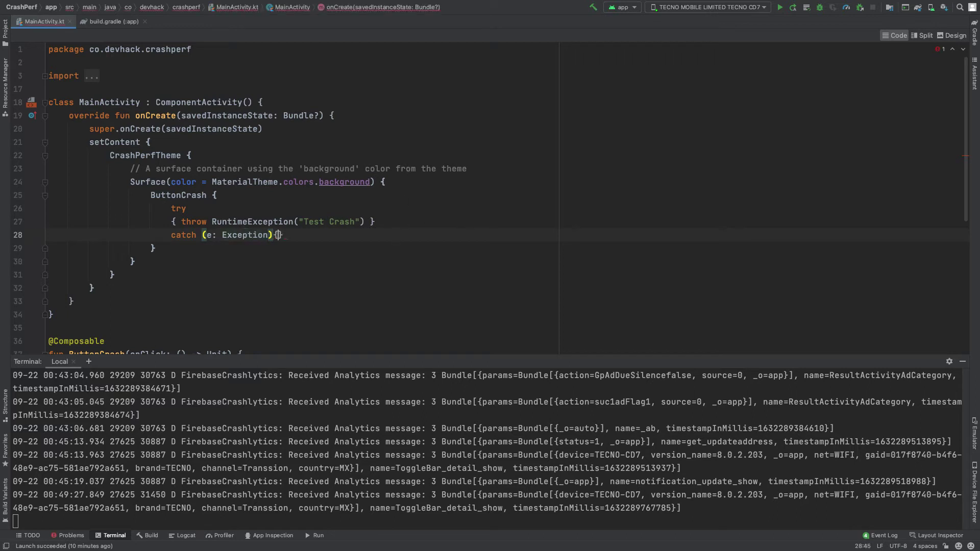
{"action": "type", "text": "{"}
{"action": "key", "text": "Return"}
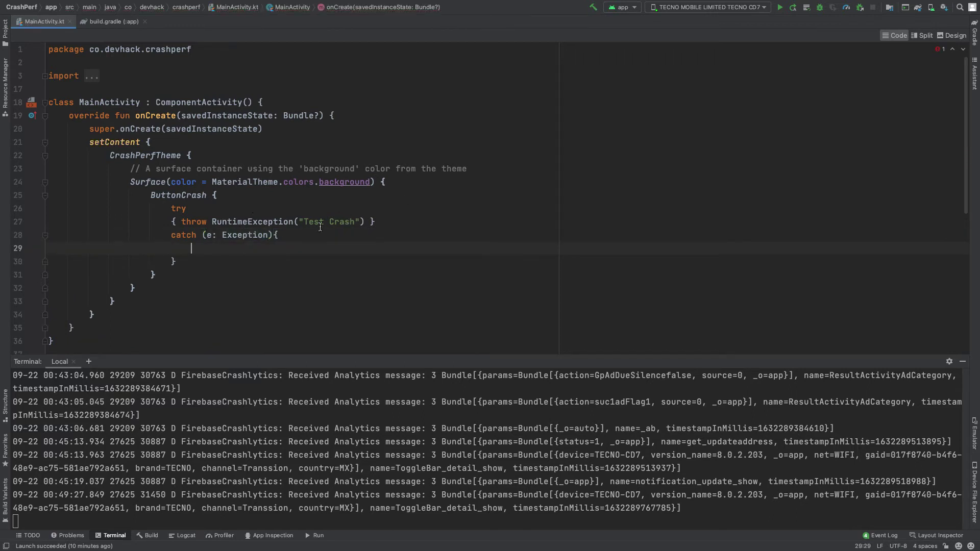
Reformat the file's code and change the thrown RuntimeException to Exception
{"action": "key", "text": "ctrl+alt+l"}
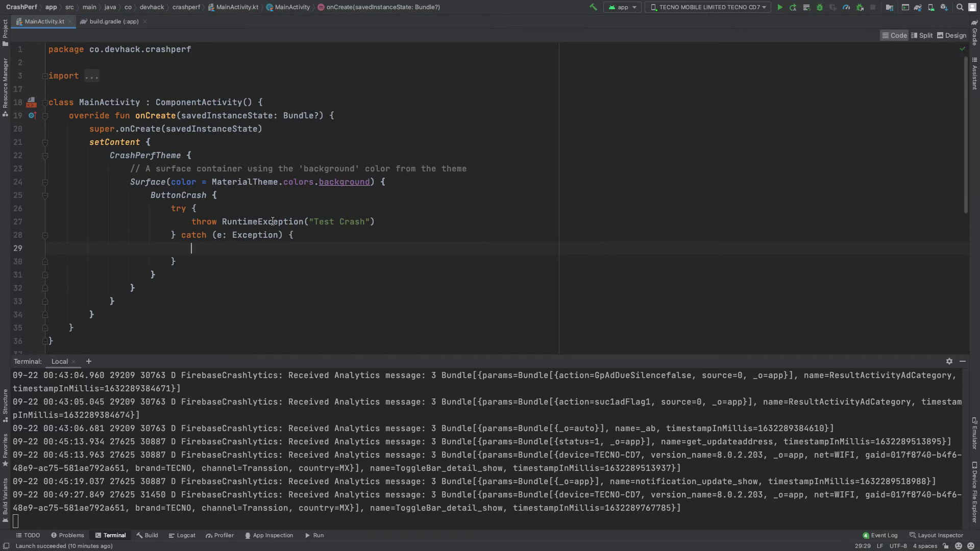
{"action": "double_click", "coordinate": [273, 222]}
{"action": "type", "text": "Exception"}
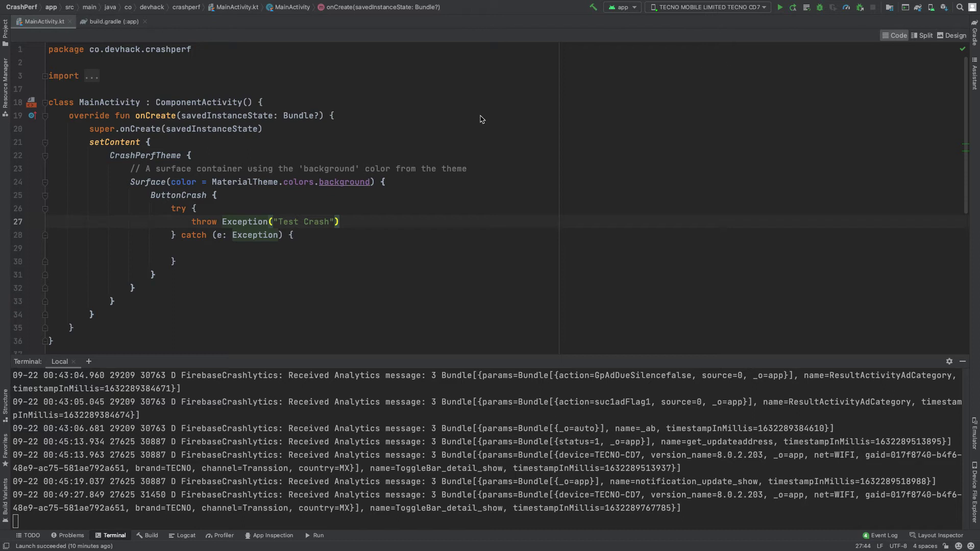
Insert a FirebaseCrashlytics.getInstance() call in the catch block, importing the FirebaseCrashlytics class
{"action": "key", "text": "Up"}
{"action": "key", "text": "Down"}
{"action": "key", "text": "Down"}
{"action": "key", "text": "Down"}
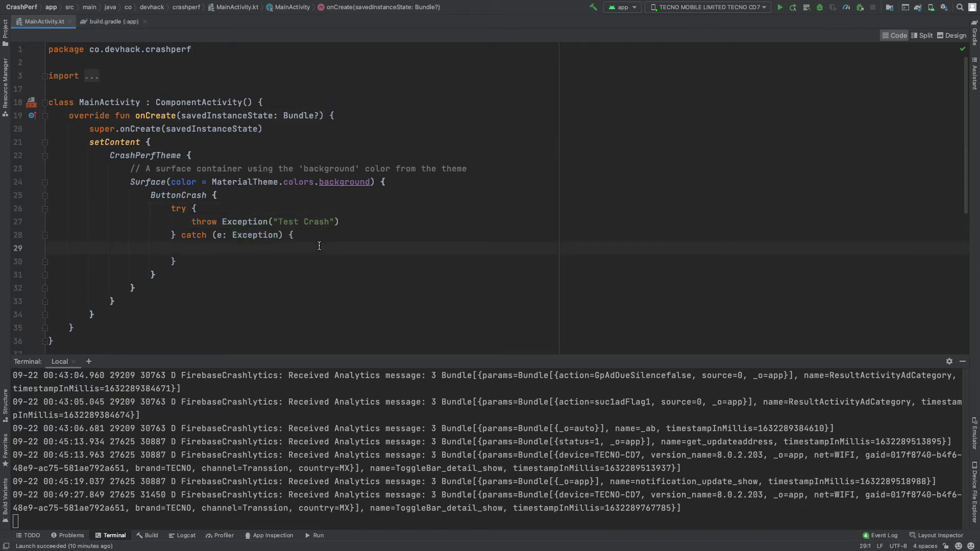
{"action": "key", "text": "Tab"}
{"action": "key", "text": "Tab"}
{"action": "key", "text": "Tab"}
{"action": "key", "text": "Tab"}
{"action": "key", "text": "Tab"}
{"action": "key", "text": "Tab"}
{"action": "key", "text": "Tab"}
{"action": "type", "text": "Fire"}
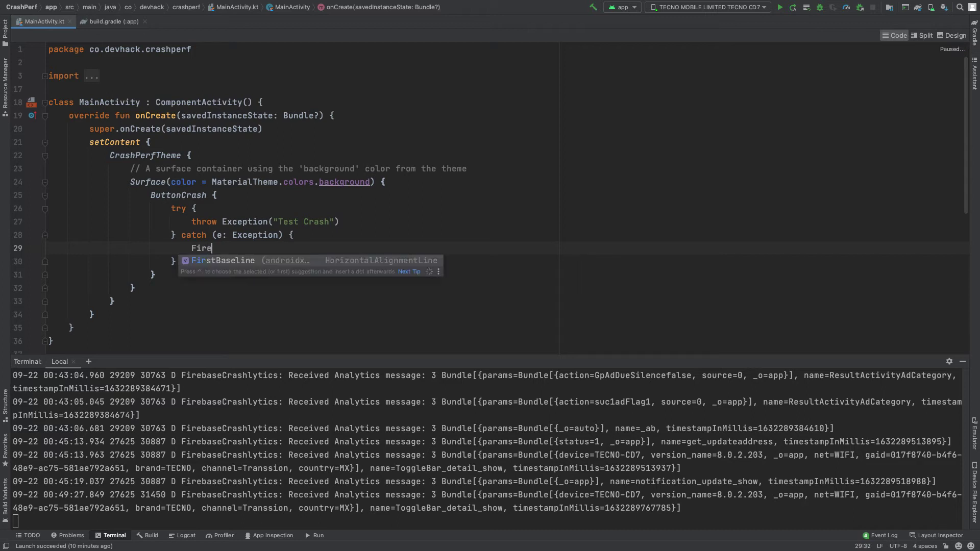
{"action": "type", "text": "base"}
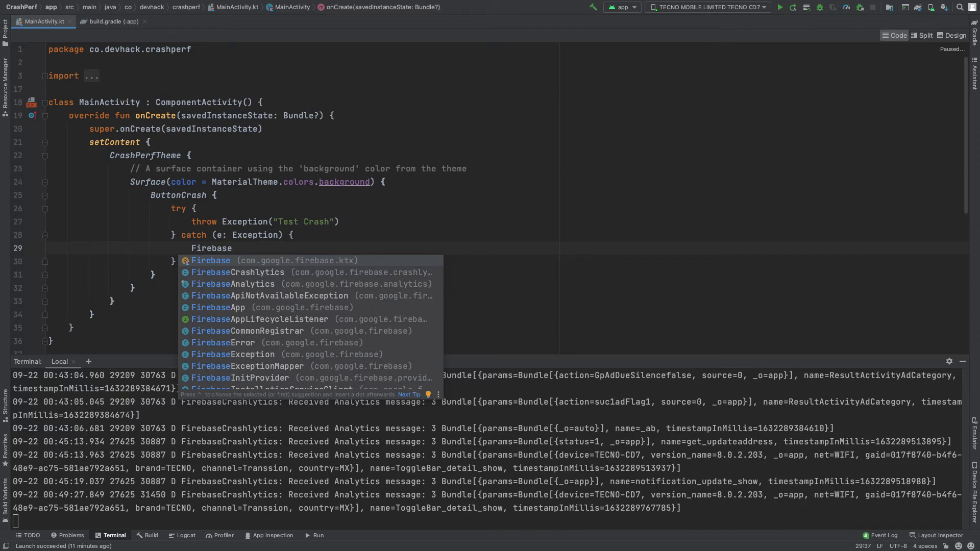
{"action": "key", "text": "Down"}
{"action": "key", "text": "Return"}
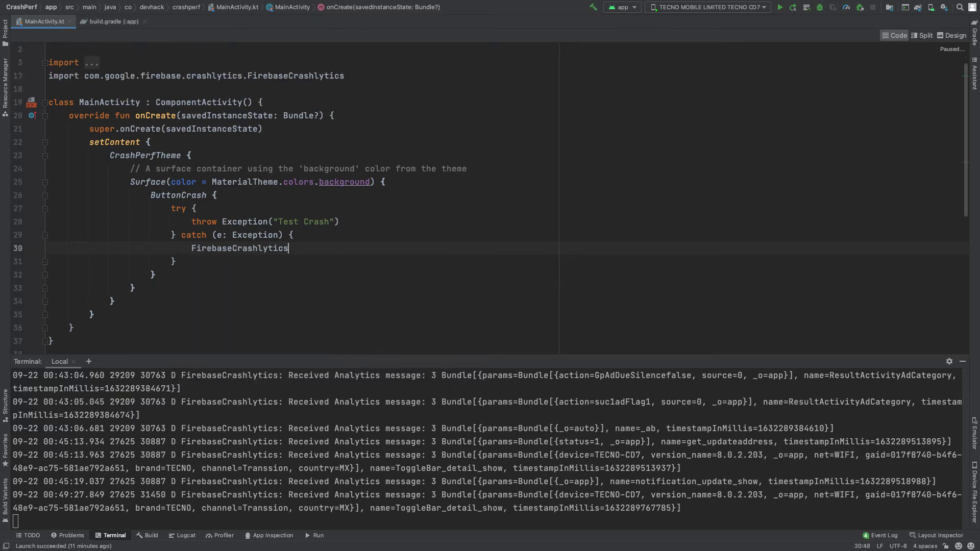
{"action": "type", "text": ".get"}
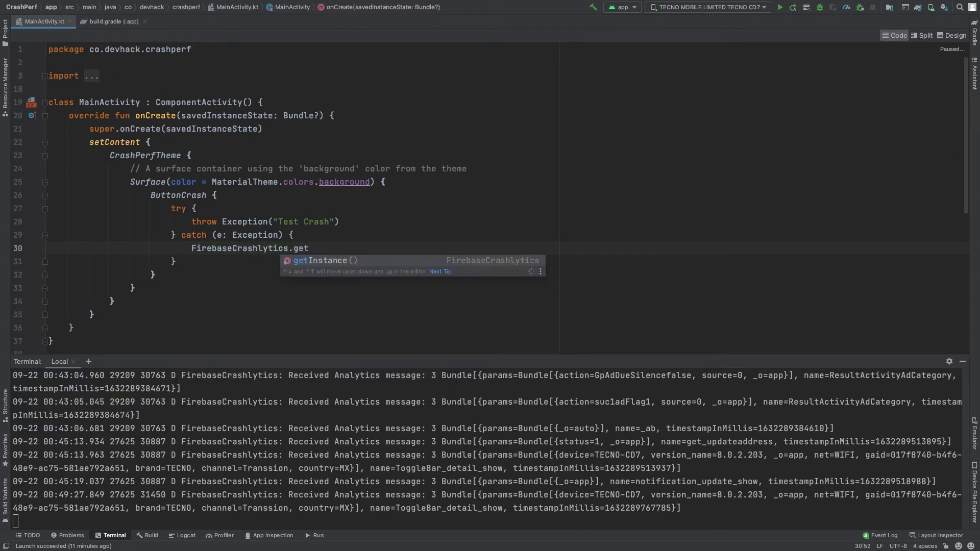
{"action": "key", "text": "Return"}
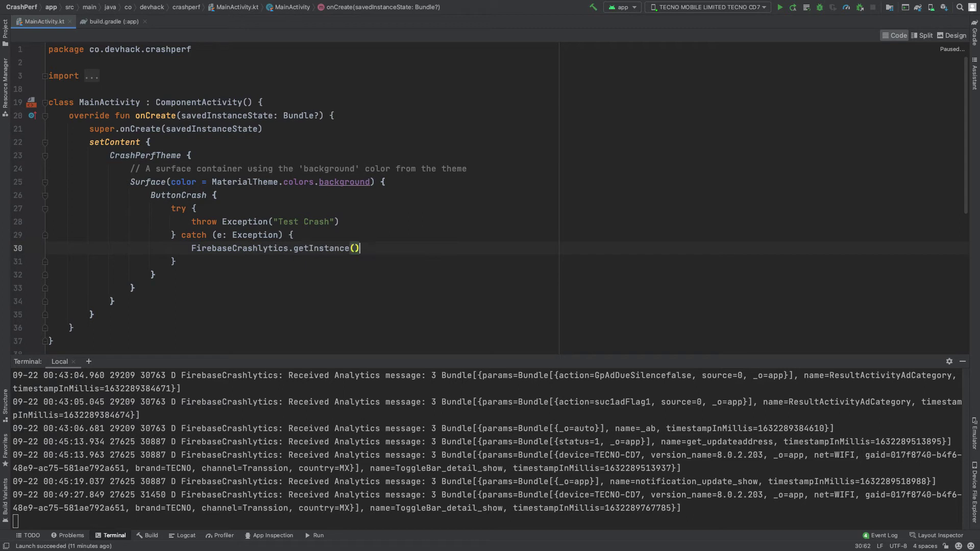
Chain setUserId onto the getInstance() call with a six-digit sample user ID as a string, and open a new line below
{"action": "type", "text": ".set"}
{"action": "key", "text": "Return"}
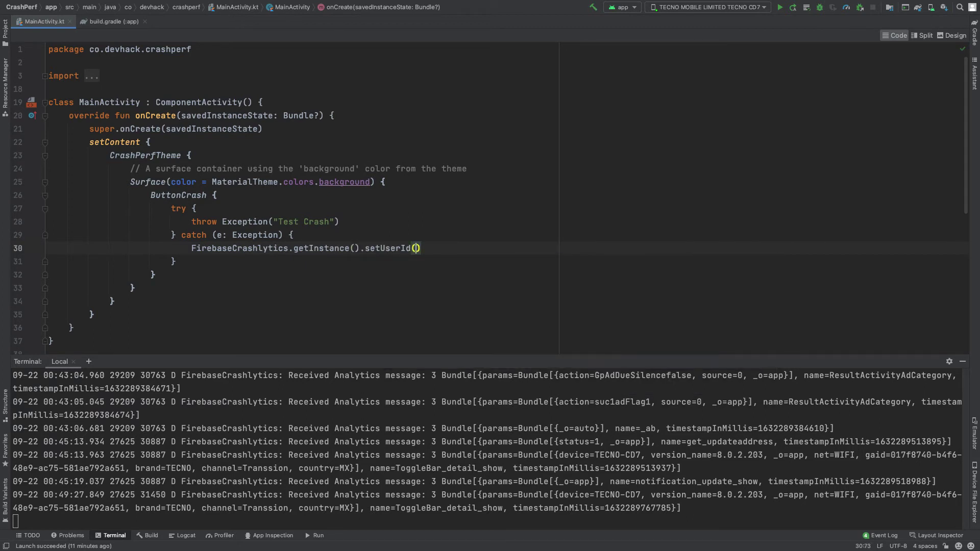
{"action": "type", "text": "\"123456\""}
{"action": "key", "text": "Return"}
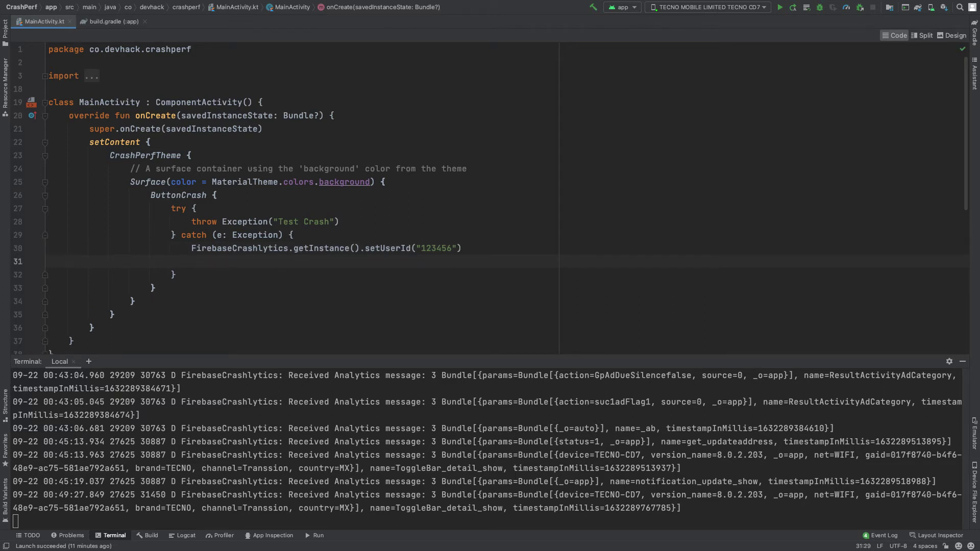
Add a FirebaseCrashlytics.getInstance().setCustomKeys lambda block below the setUserId call, using the KeyValueBuilder version
{"action": "type", "text": "FirebaseCrashlytics.get"}
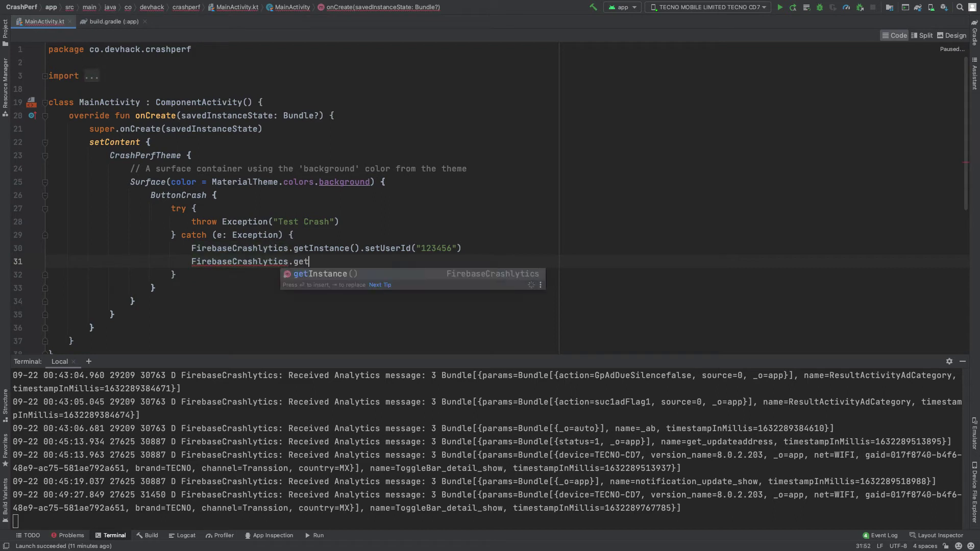
{"action": "key", "text": "Return"}
{"action": "type", "text": "."}
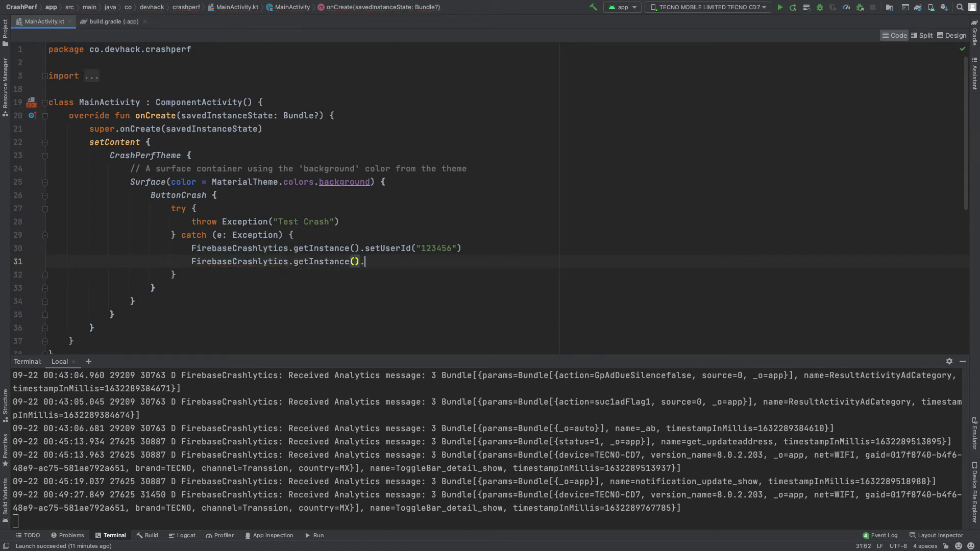
{"action": "type", "text": "setC"}
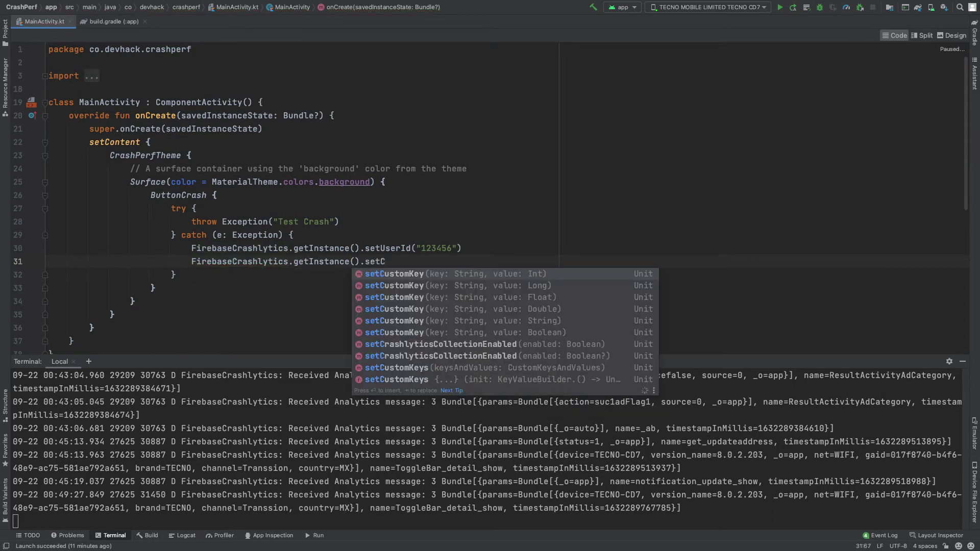
{"action": "key", "text": "Down"}
{"action": "key", "text": "Down"}
{"action": "key", "text": "Down"}
{"action": "key", "text": "Down"}
{"action": "key", "text": "Down"}
{"action": "key", "text": "Down"}
{"action": "key", "text": "Up"}
{"action": "key", "text": "Up"}
{"action": "key", "text": "Up"}
{"action": "key", "text": "Up"}
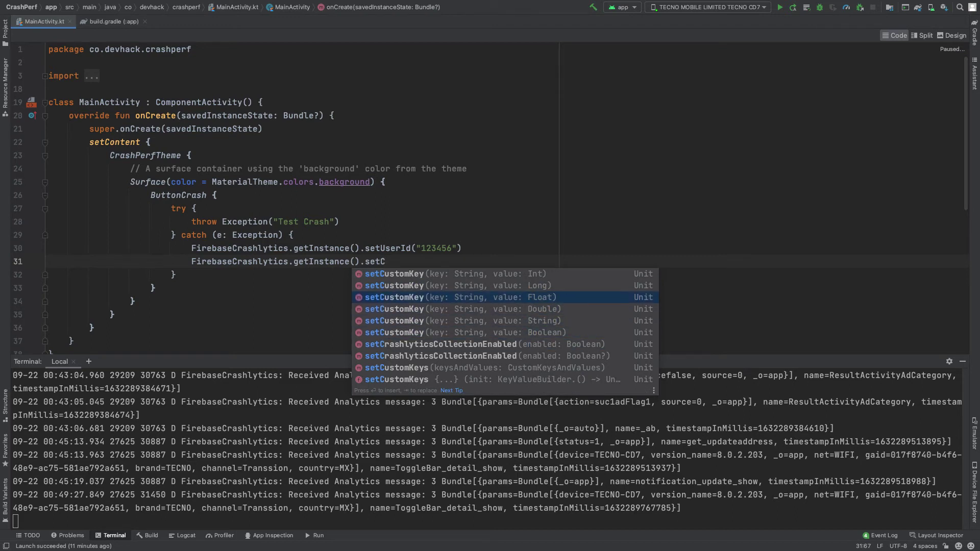
{"action": "key", "text": "Down"}
{"action": "key", "text": "Down"}
{"action": "key", "text": "Down"}
{"action": "key", "text": "Down"}
{"action": "key", "text": "Down"}
{"action": "key", "text": "Down"}
{"action": "key", "text": "Down"}
{"action": "key", "text": "Return"}
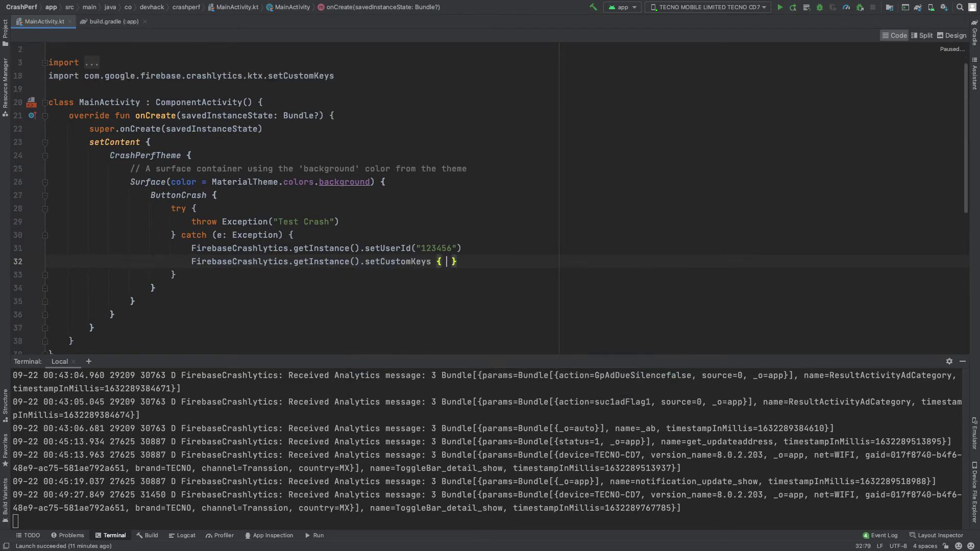
{"action": "key", "text": "Return"}
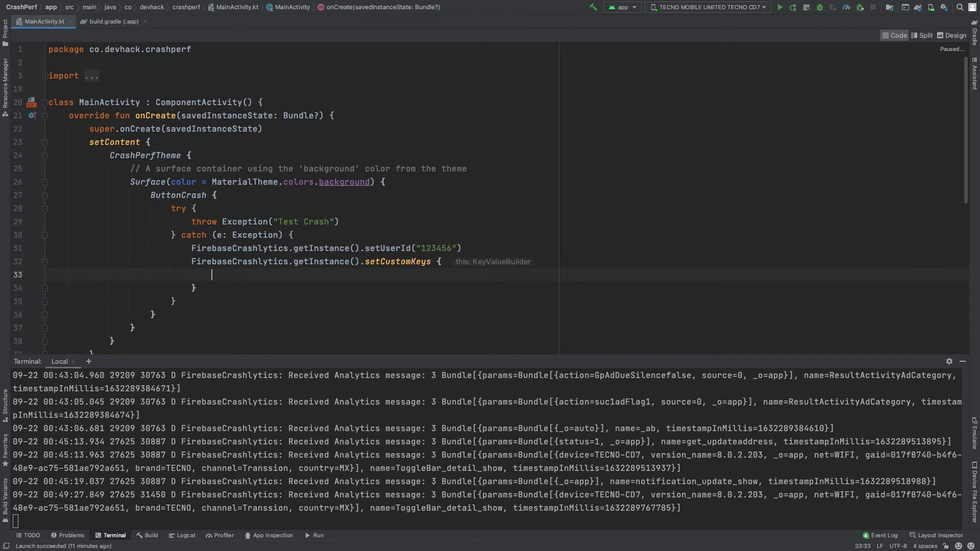
Add a custom key "Product_ID" with the string value "121233" inside the setCustomKeys block
{"action": "type", "text": "key("}
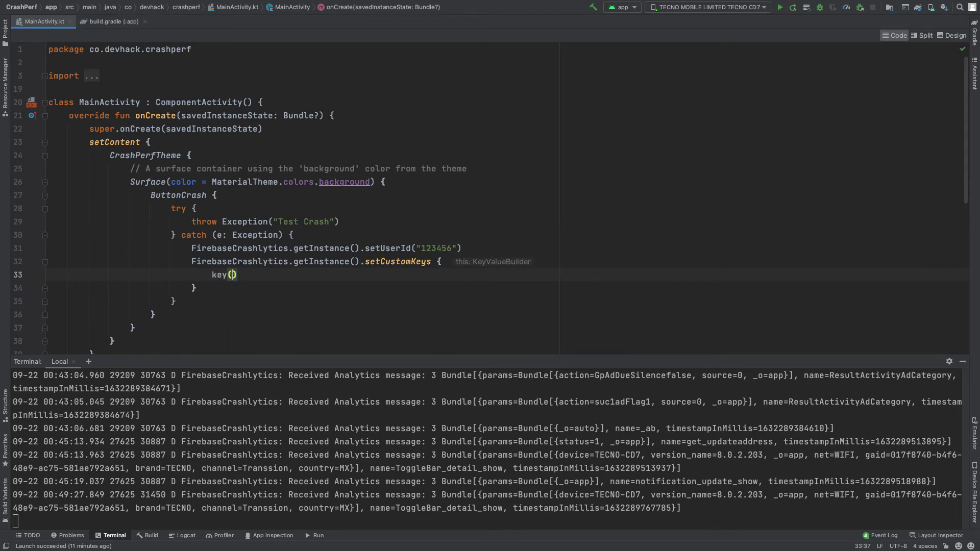
{"action": "type", "text": "\""}
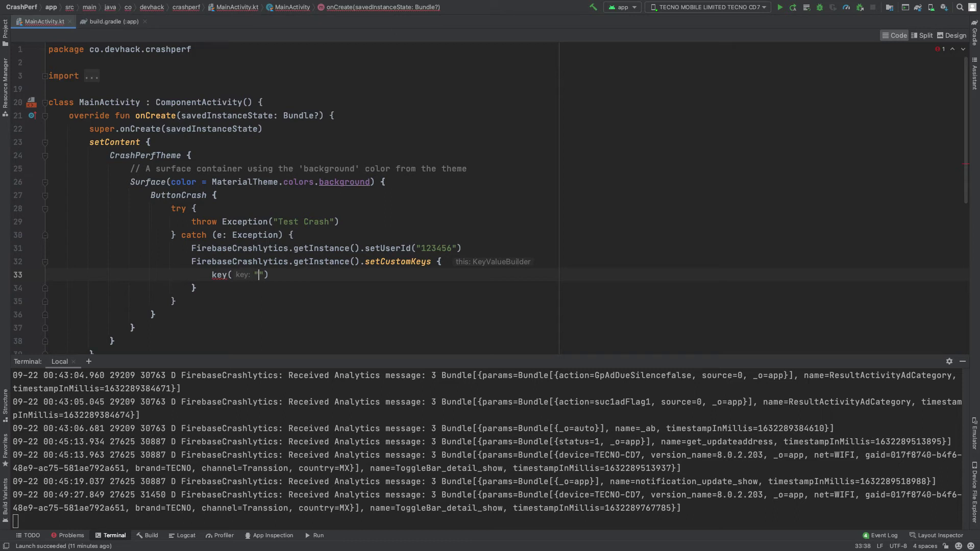
{"action": "type", "text": "Producto"}
{"action": "key", "text": "BackSpace"}
{"action": "type", "text": "_ID\", \""}
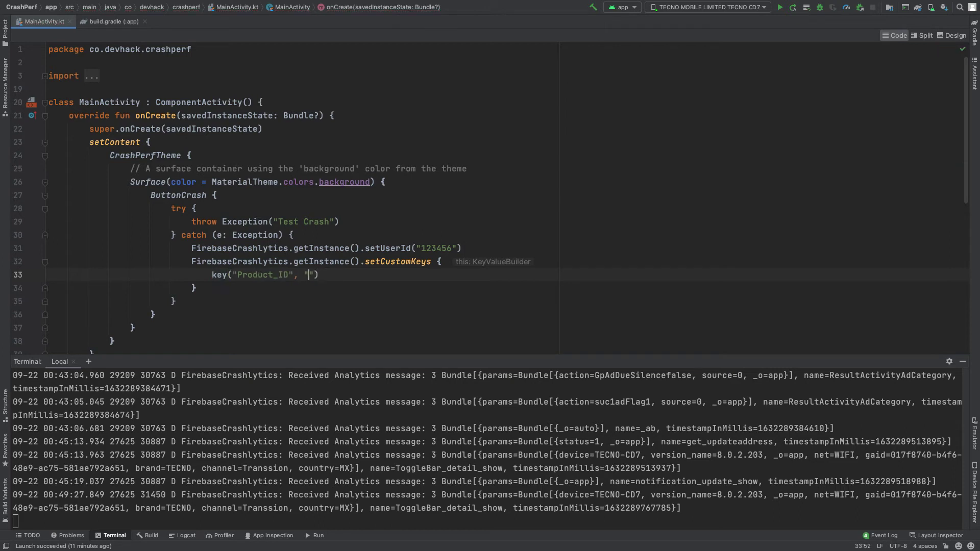
{"action": "type", "text": "121233\""}
Add a second custom key "Total_value" with the value 300 below the Product_ID key
{"action": "key", "text": "Return"}
{"action": "type", "text": "key"}
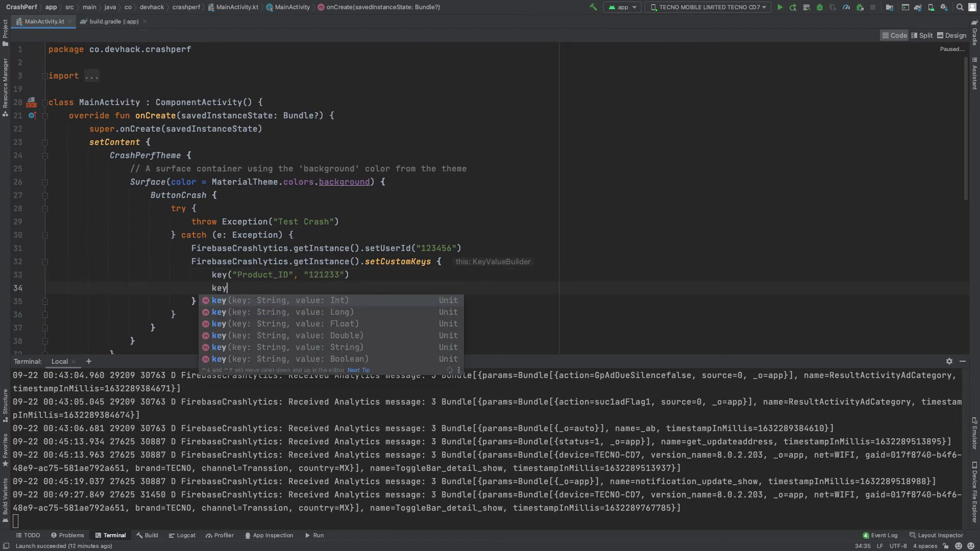
{"action": "type", "text": "(\""}
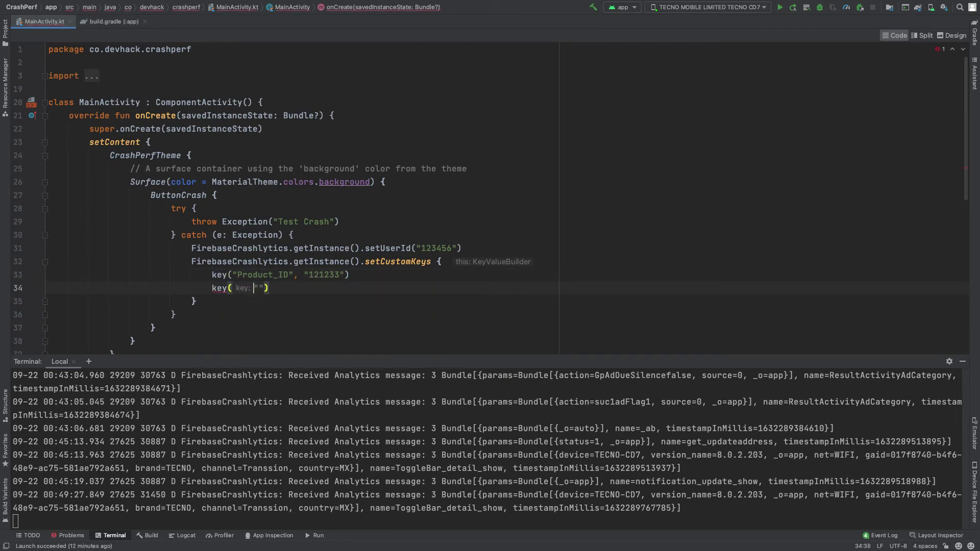
{"action": "type", "text": "Total_value"}
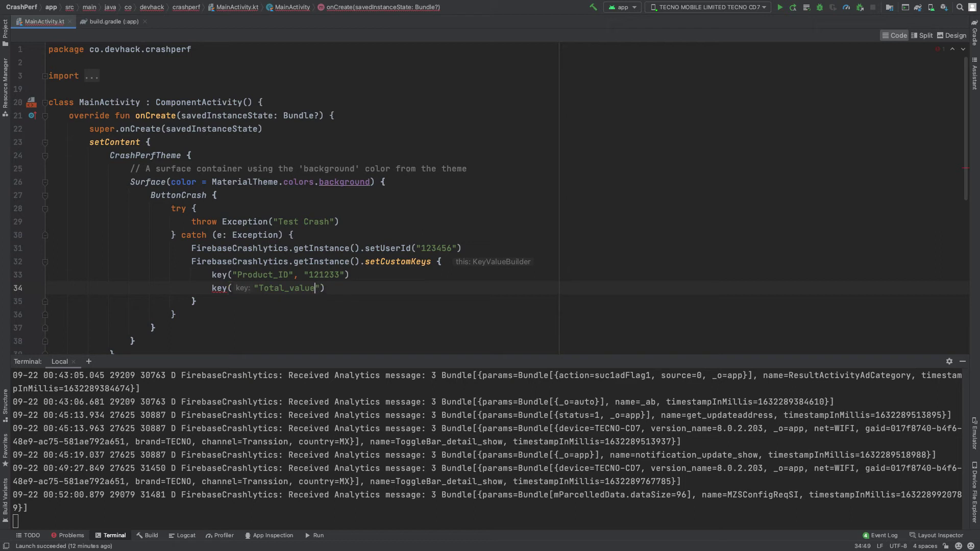
{"action": "type", "text": "\", 300"}
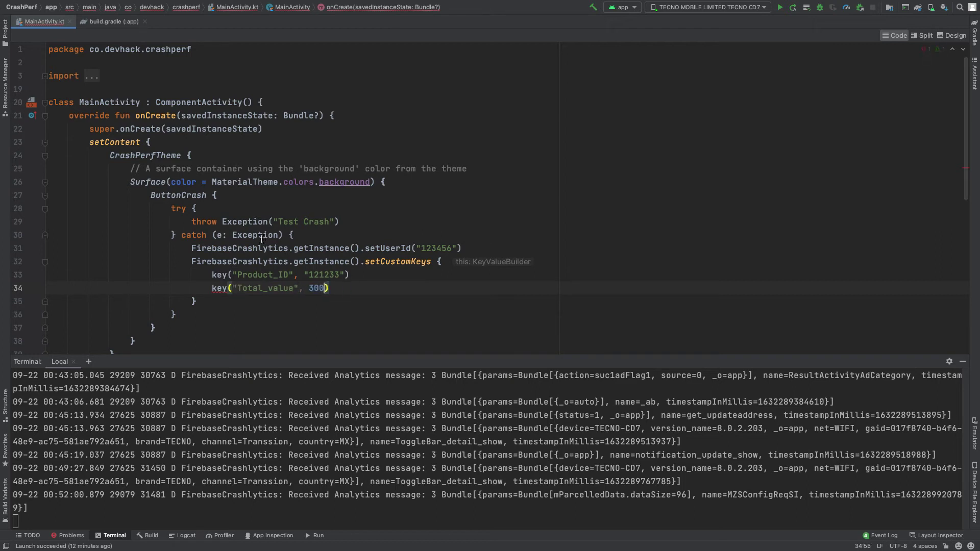
Add a new FirebaseCrashlytics.getInstance() call on its own line below the setCustomKeys block
{"action": "left_click", "coordinate": [345, 297]}
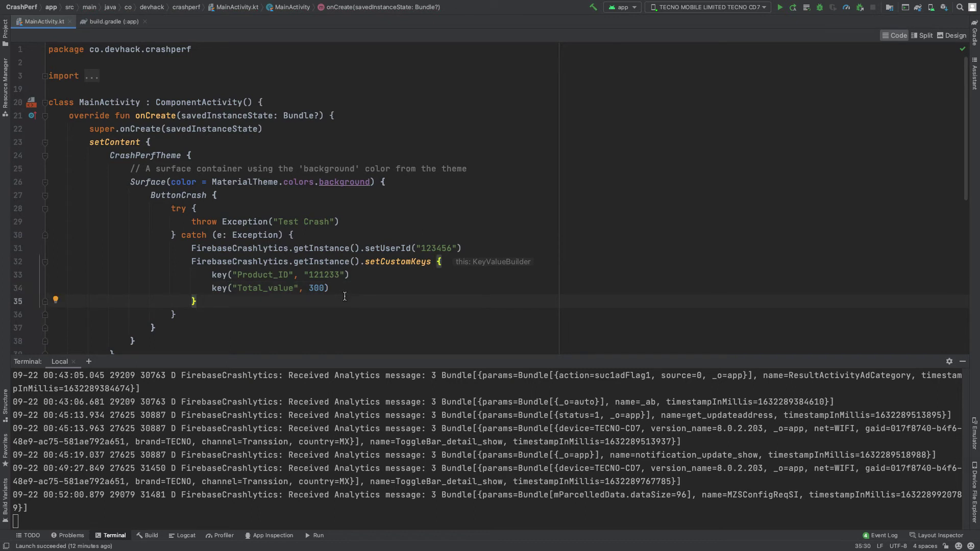
{"action": "key", "text": "Return"}
{"action": "type", "text": "Fireb"}
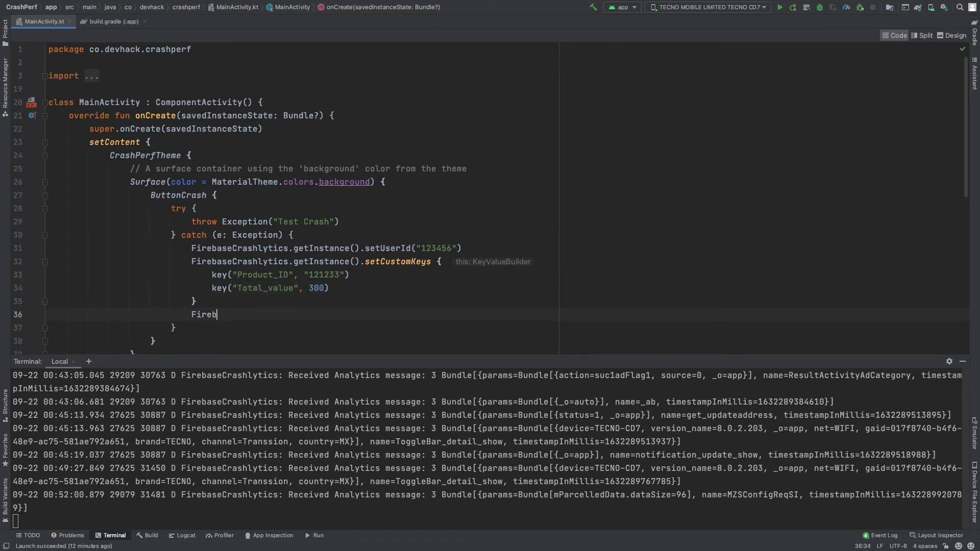
{"action": "type", "text": "ase"}
{"action": "key", "text": "Return"}
{"action": "type", "text": ".get"}
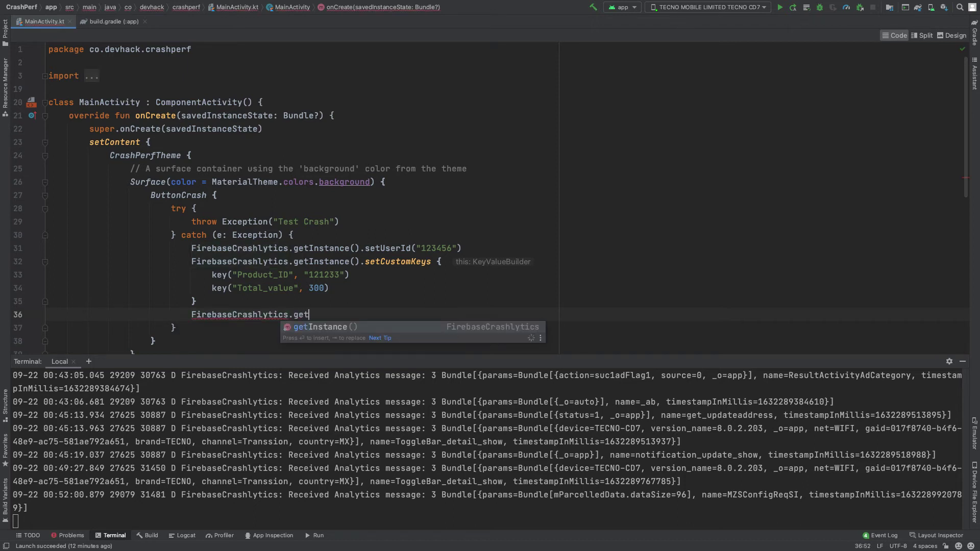
{"action": "key", "text": "Return"}
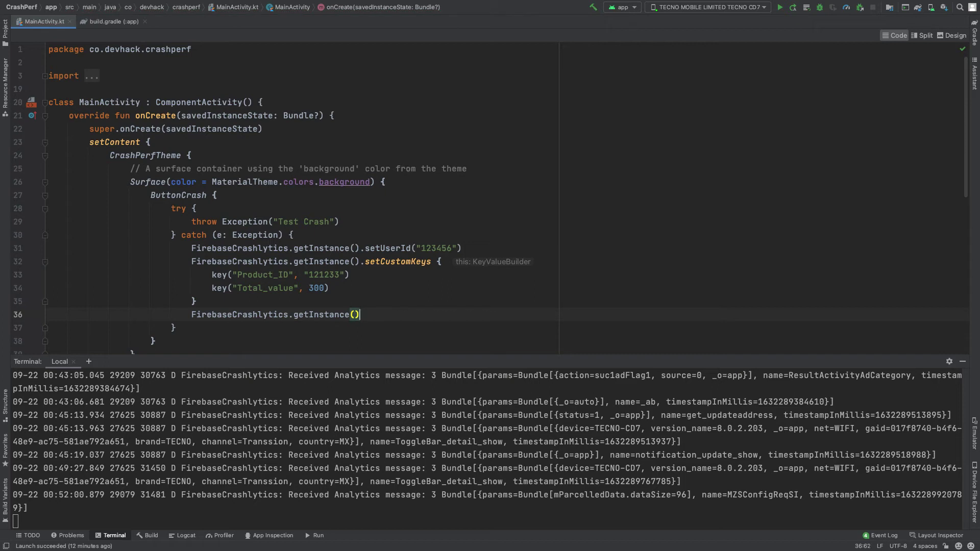
Chain log with the message "Datos Datos" onto the new getInstance() call
{"action": "type", "text": ".lo"}
{"action": "key", "text": "Return"}
{"action": "type", "text": "\""}
{"action": "type", "text": "E"}
{"action": "key", "text": "BackSpace"}
{"action": "type", "text": "Dt"}
{"action": "key", "text": "BackSpace"}
{"action": "type", "text": "atos Datos"}
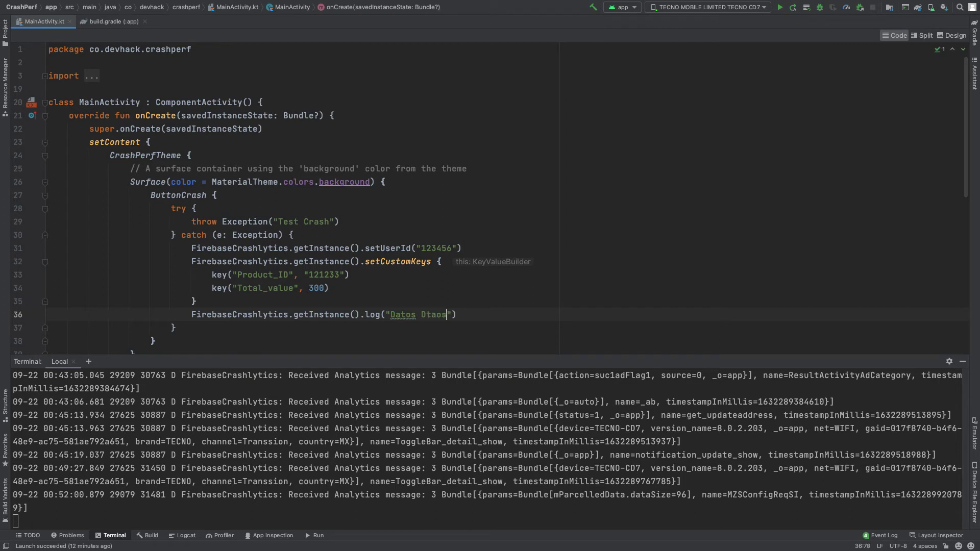
{"action": "key", "text": "BackSpace"}
{"action": "key", "text": "BackSpace"}
{"action": "key", "text": "BackSpace"}
{"action": "type", "text": "tos"}
{"action": "key", "text": "End"}
Add FirebaseCrashlytics.getInstance().recordException(e) on a new line below the log call
{"action": "key", "text": "Return"}
{"action": "type", "text": "Fire"}
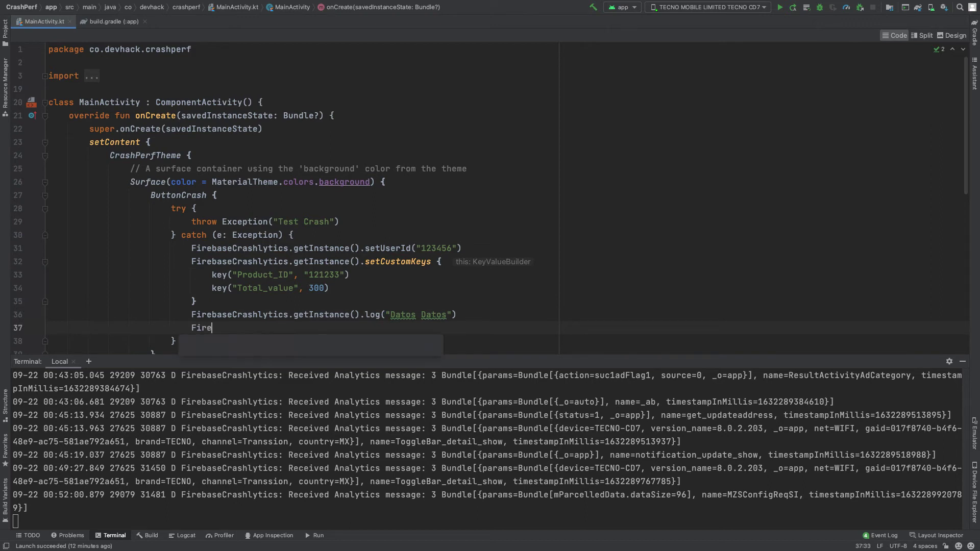
{"action": "type", "text": "bas"}
{"action": "key", "text": "Return"}
{"action": "type", "text": ".get"}
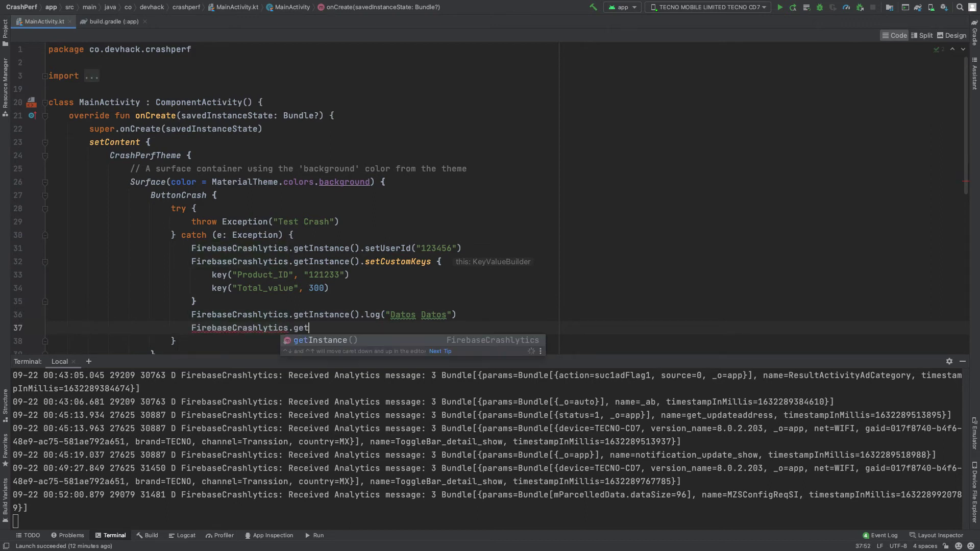
{"action": "key", "text": "Return"}
{"action": "type", "text": "."}
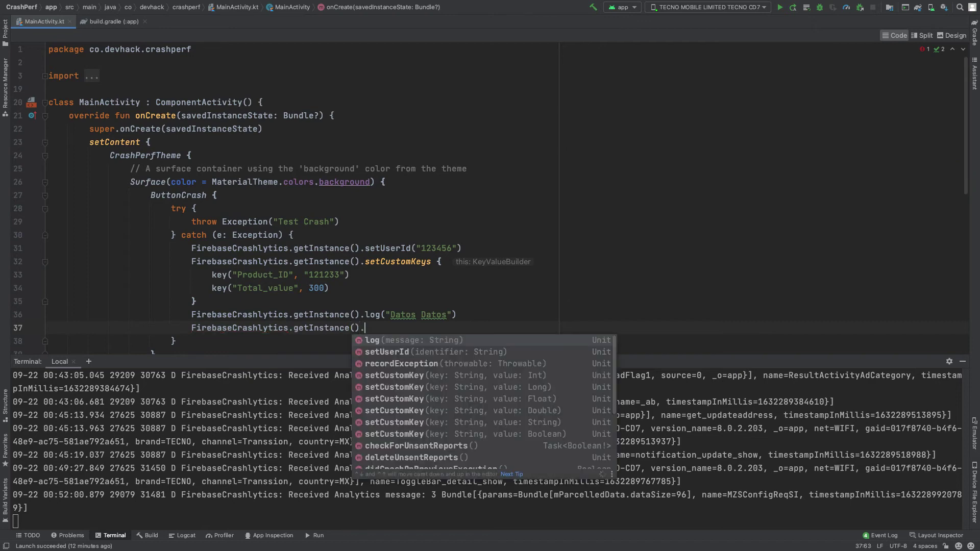
{"action": "type", "text": "rec"}
{"action": "key", "text": "Return"}
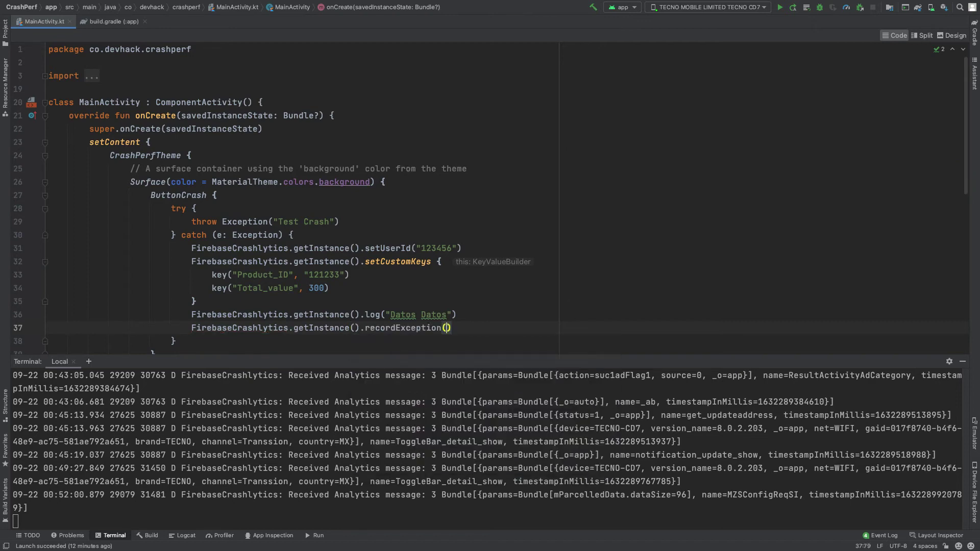
{"action": "type", "text": "e"}
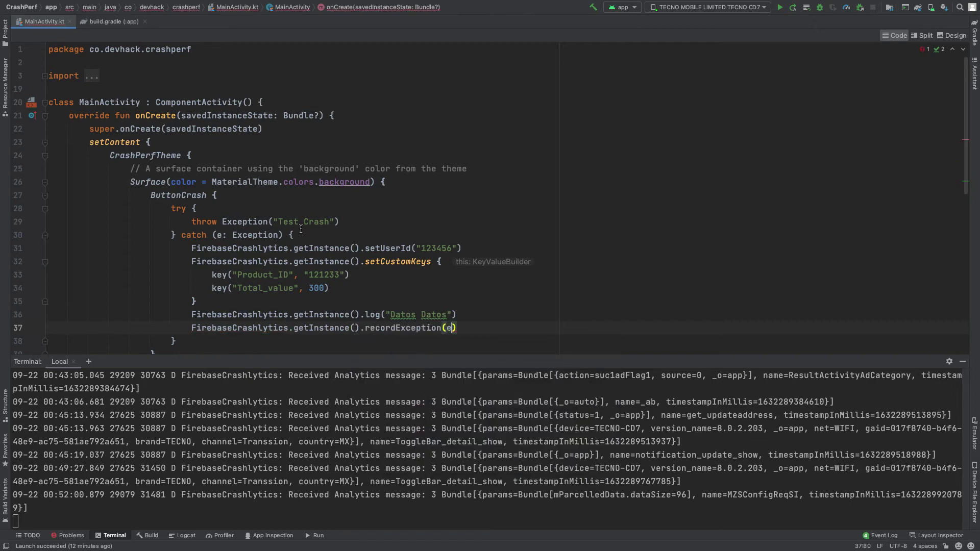
{"action": "left_click", "coordinate": [242, 227]}
{"action": "left_click", "coordinate": [474, 329]}
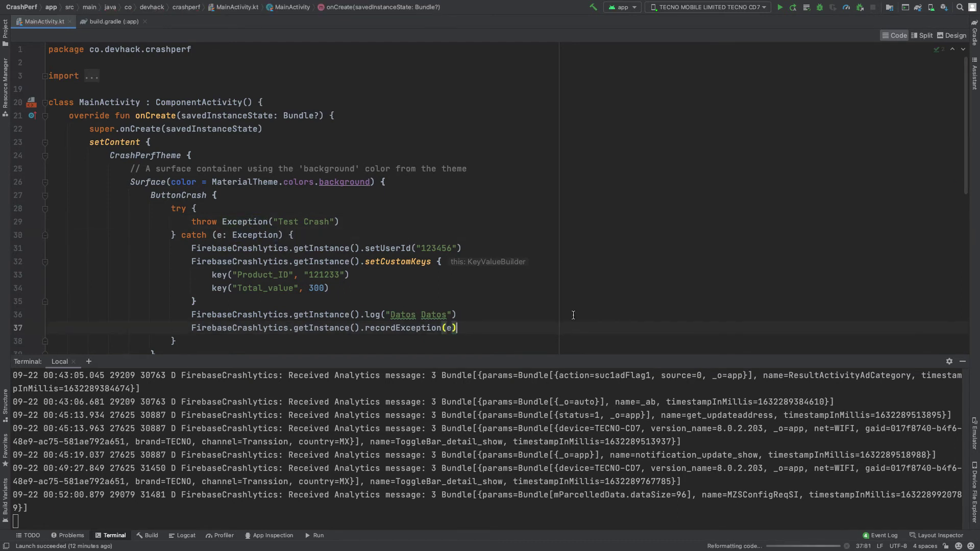
Stop the log output running in the terminal and hide the terminal to enlarge the editor
{"action": "left_click", "coordinate": [732, 455]}
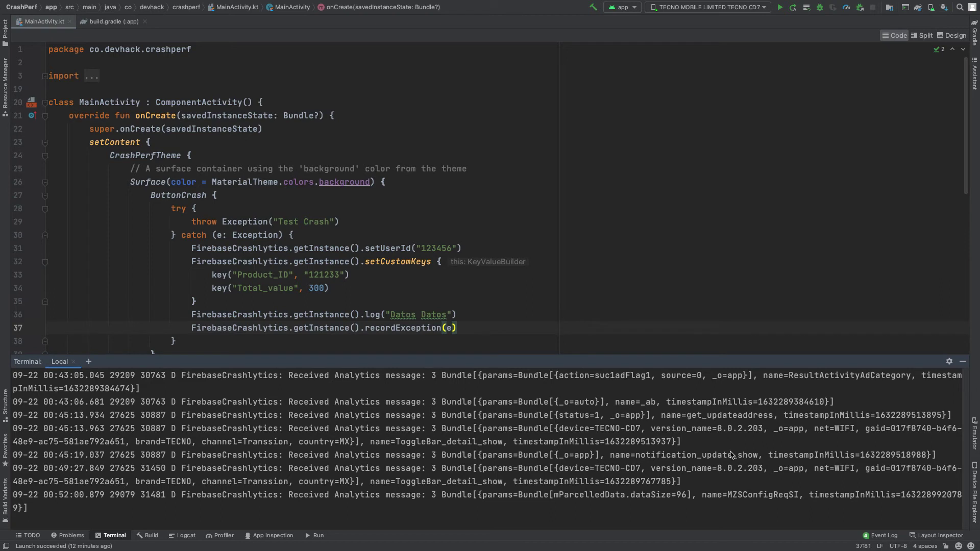
{"action": "key", "text": "ctrl+c"}
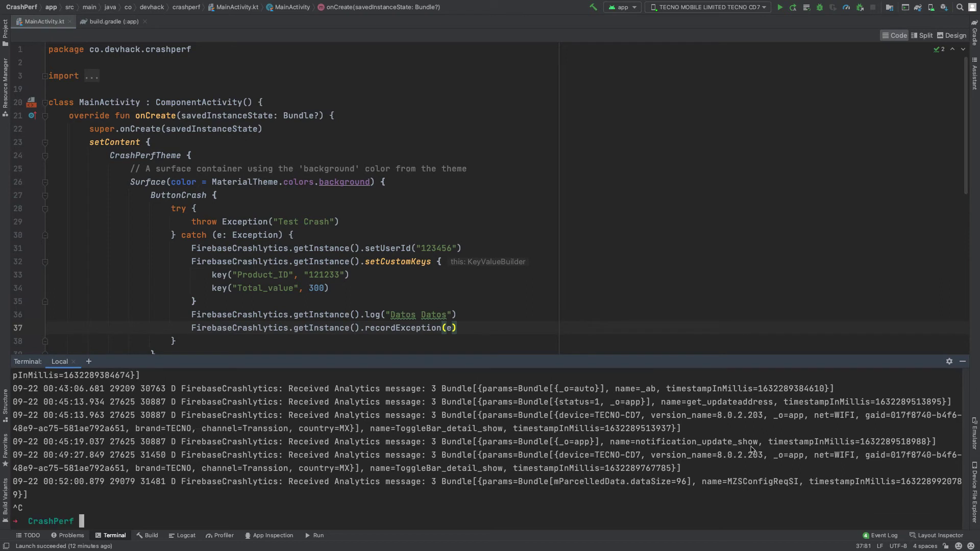
{"action": "left_click", "coordinate": [963, 361]}
Review the try-catch block's setUserId, setCustomKeys, log and recordException calls in MainActivity.kt
{"action": "key", "text": "Up"}
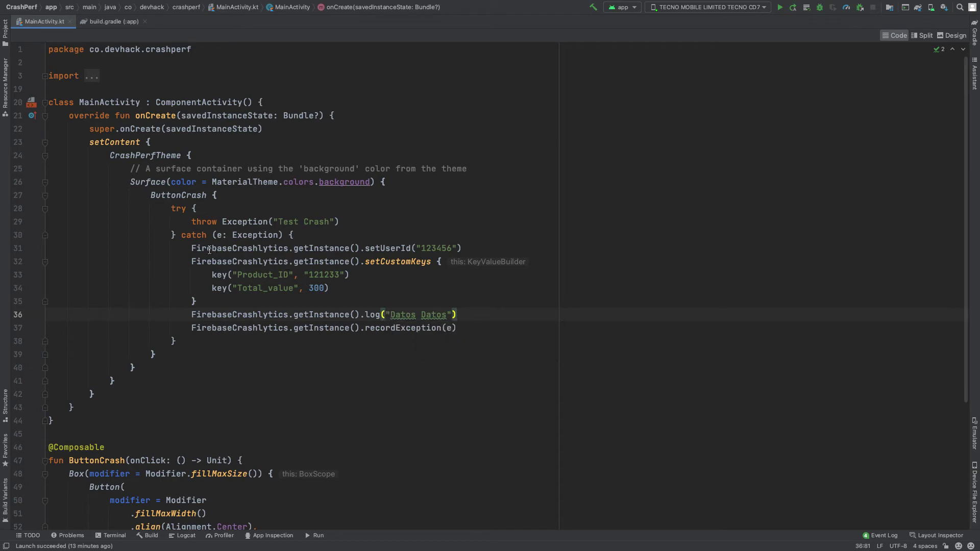
{"action": "left_click_drag", "start_coordinate": [193, 248], "coordinate": [477, 308]}
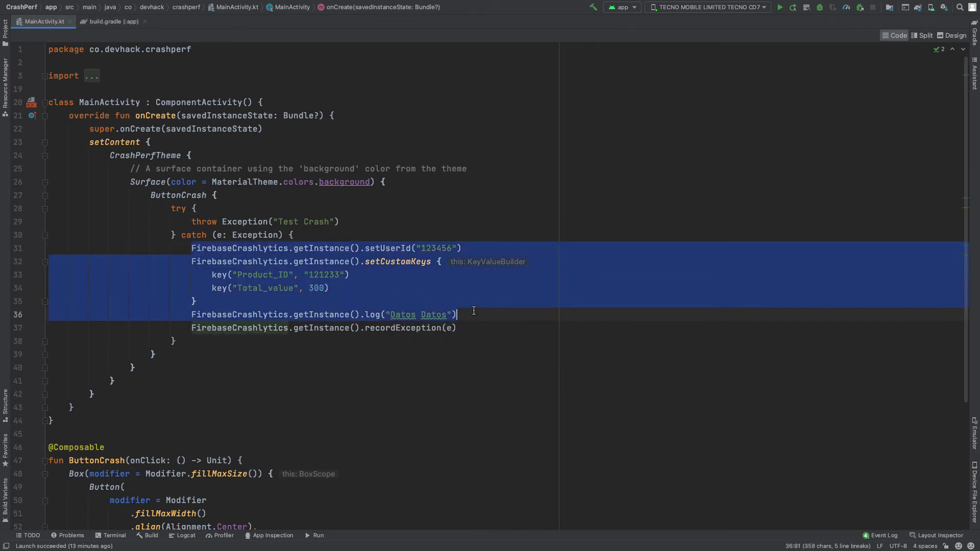
{"action": "left_click", "coordinate": [486, 250]}
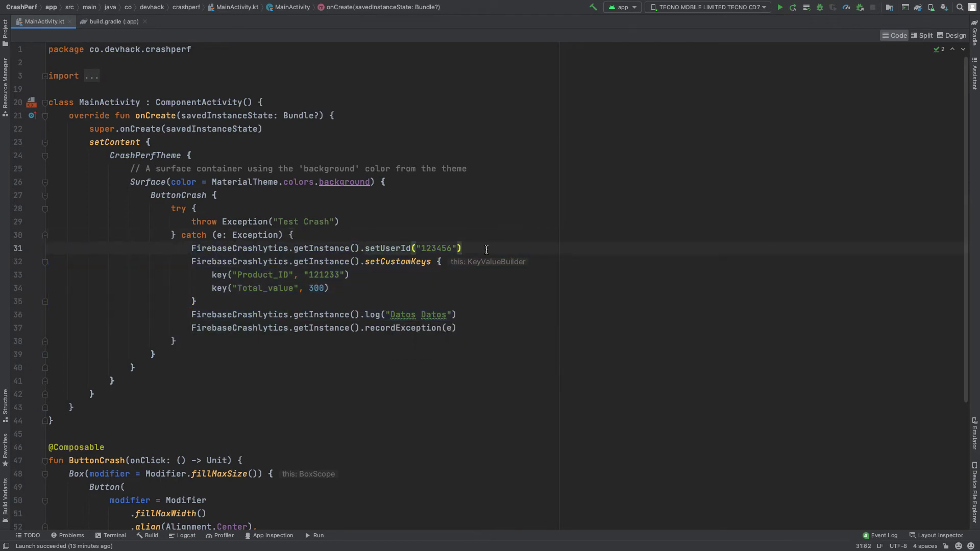
{"action": "key", "text": "shift+Home"}
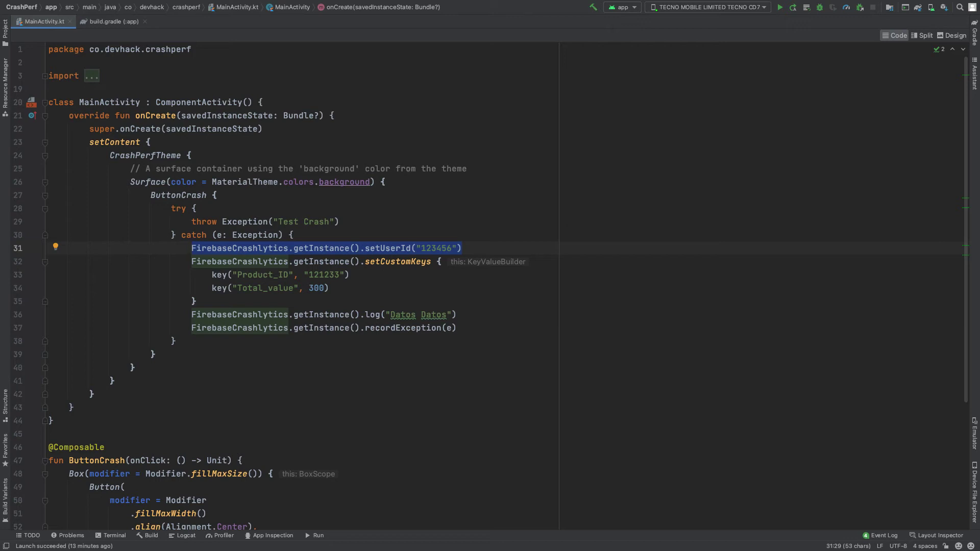
{"action": "left_click", "coordinate": [343, 263]}
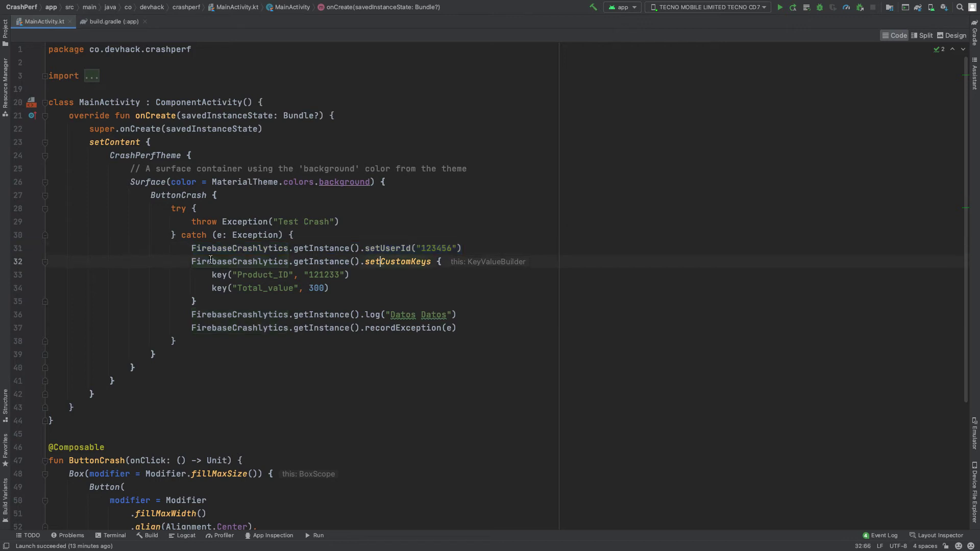
{"action": "left_click_drag", "start_coordinate": [186, 261], "coordinate": [470, 313]}
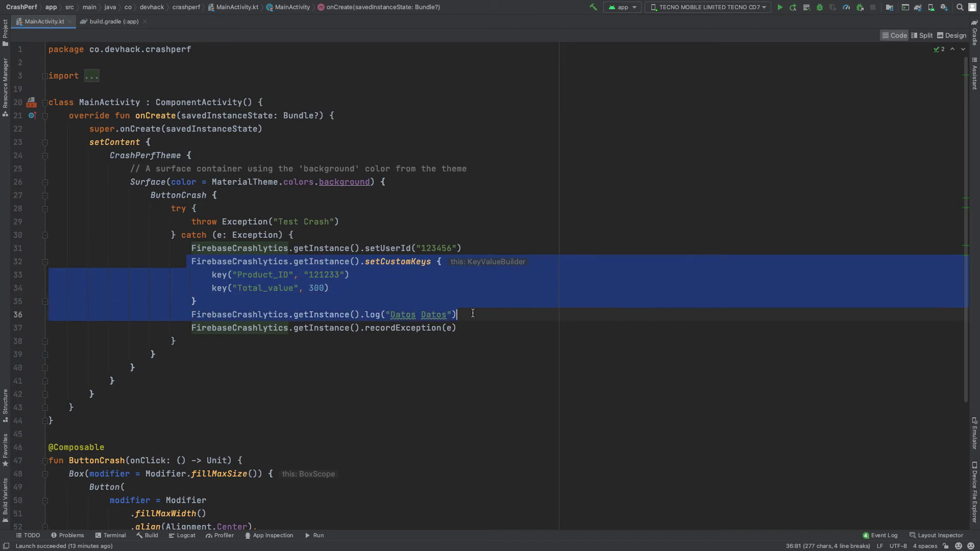
{"action": "left_click", "coordinate": [289, 232]}
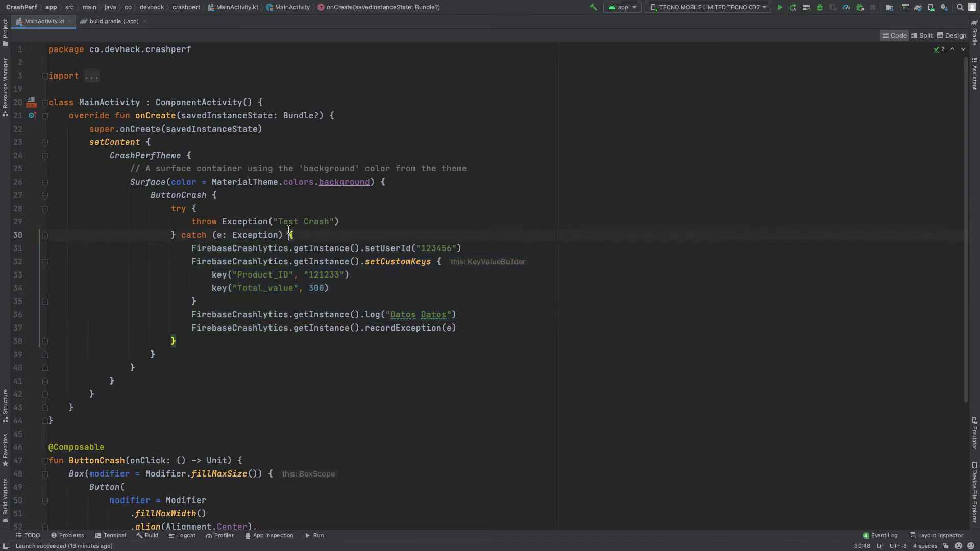
{"action": "left_click_drag", "start_coordinate": [167, 209], "coordinate": [178, 342]}
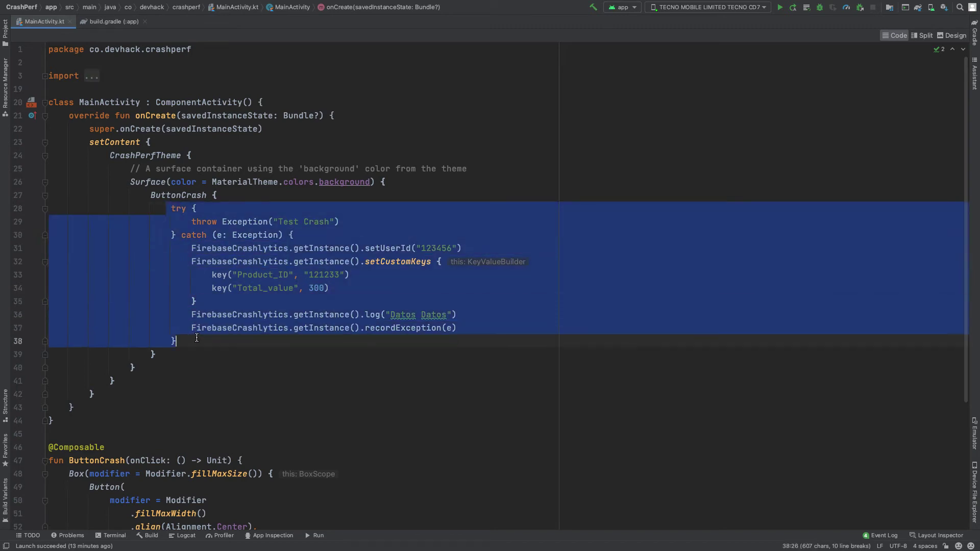
{"action": "left_click", "coordinate": [229, 305]}
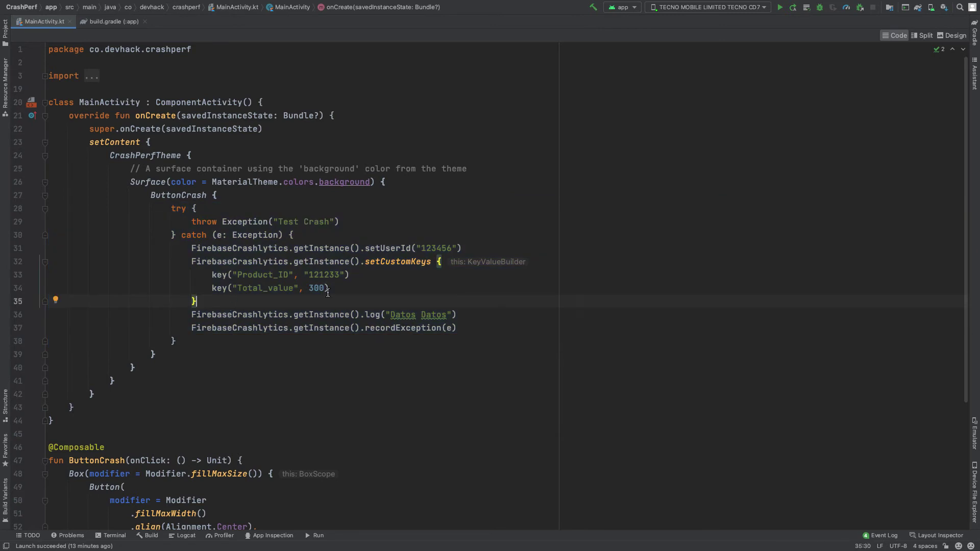
{"action": "left_click", "coordinate": [434, 276]}
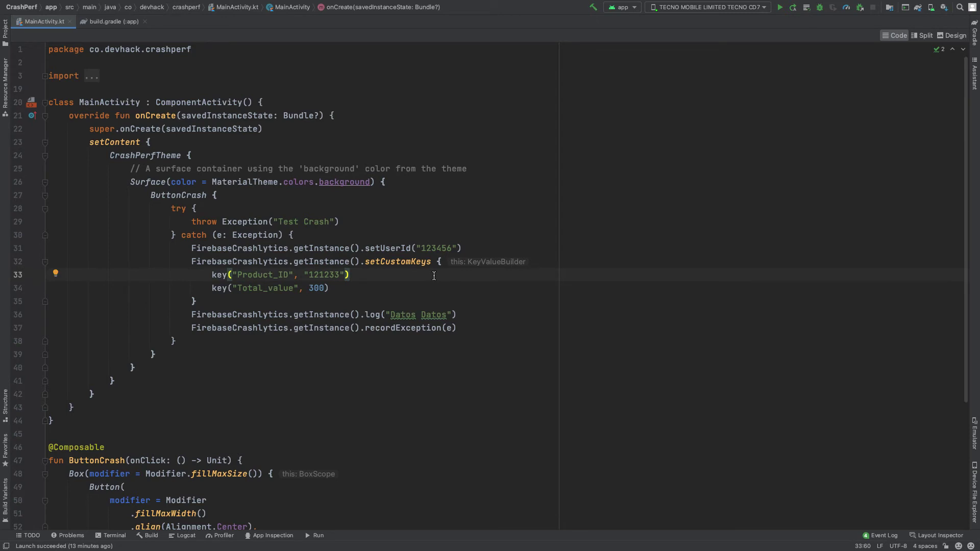
Run the app configuration on the connected TECNO CD7 device
{"action": "left_click", "coordinate": [638, 62]}
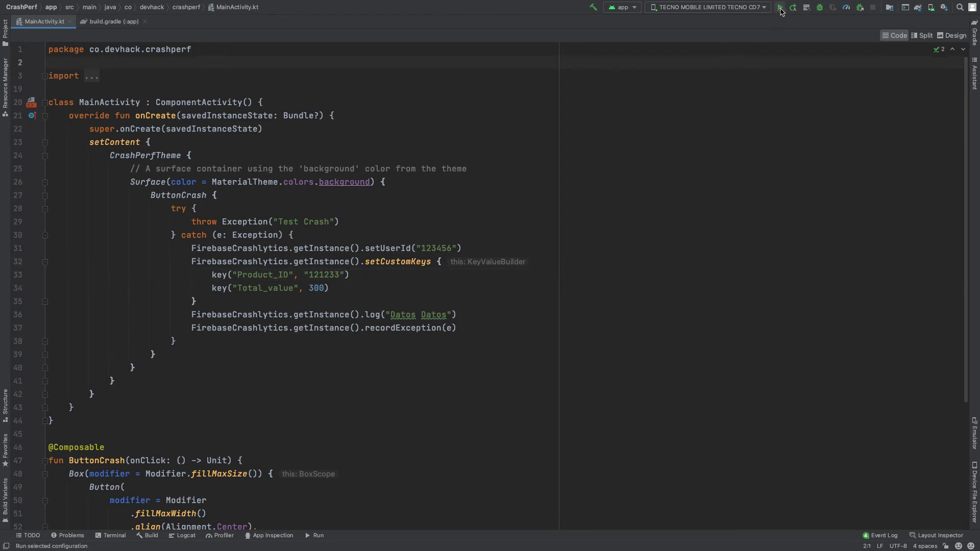
{"action": "left_click", "coordinate": [781, 9]}
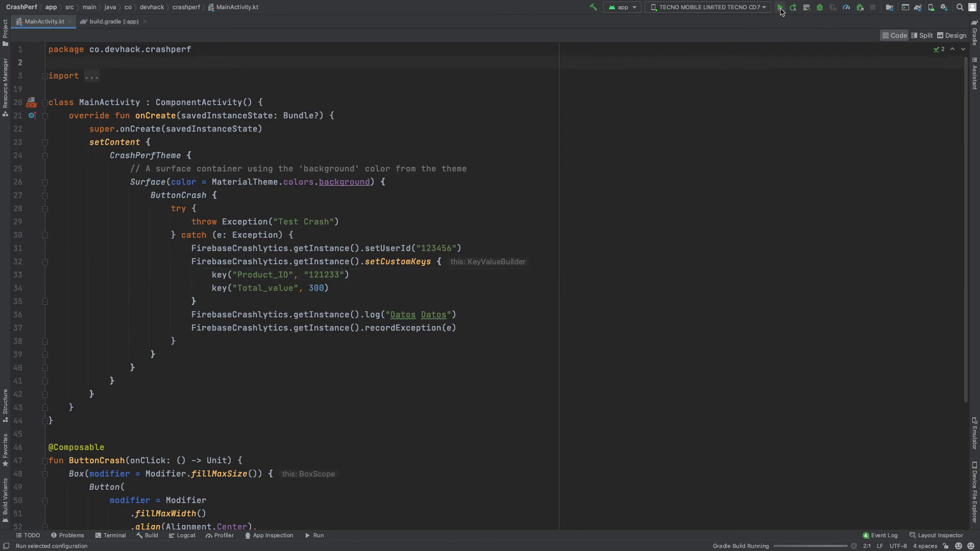
{"action": "left_click", "coordinate": [492, 253]}
{"action": "left_click", "coordinate": [394, 236]}
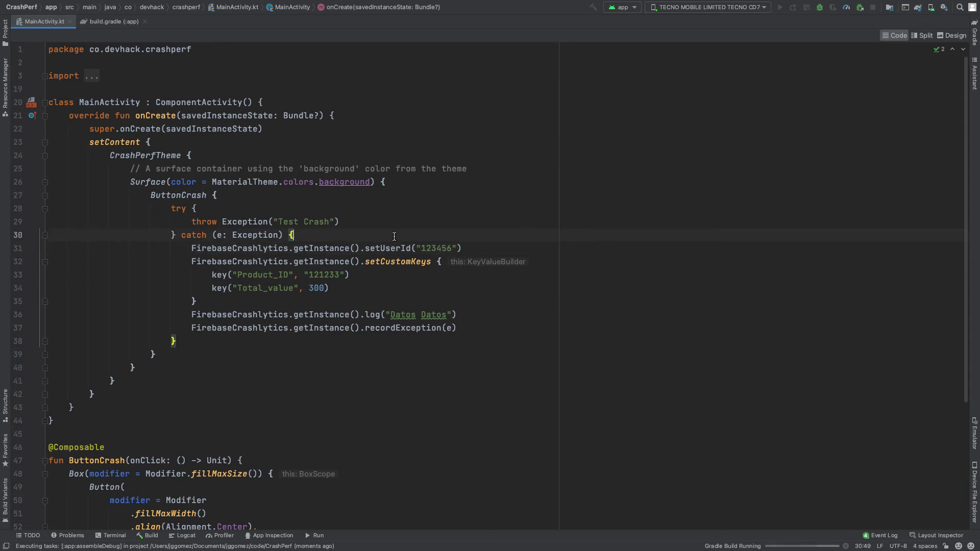
Switch to the browser to check the testcrashperf Crashlytics dashboard, and return to Android Studio
{"action": "key", "text": "super+Tab"}
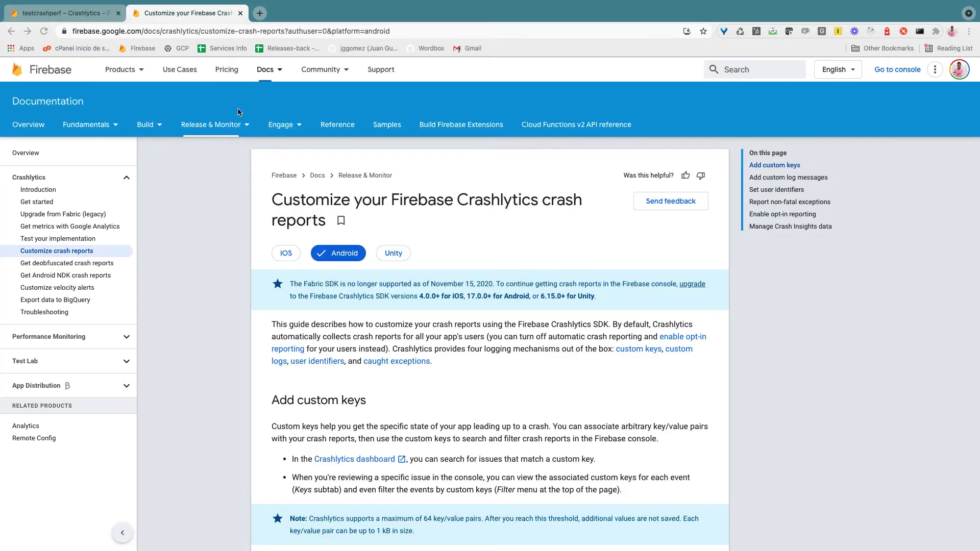
{"action": "left_click", "coordinate": [92, 18]}
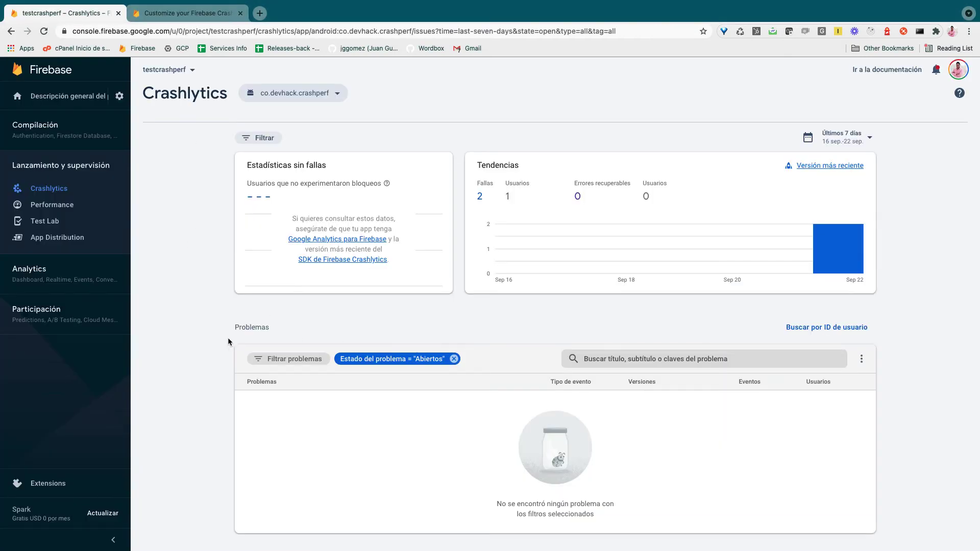
{"action": "key", "text": "super+Tab"}
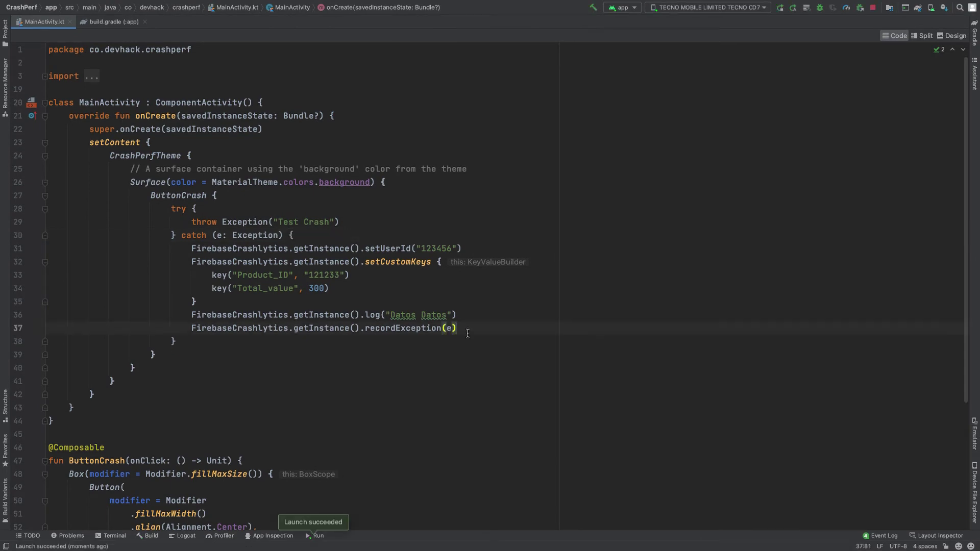
Switch to the phone mirrored in Vysor, trigger the app's Crash button several times, and return to Android Studio
{"action": "key", "text": "super+Tab"}
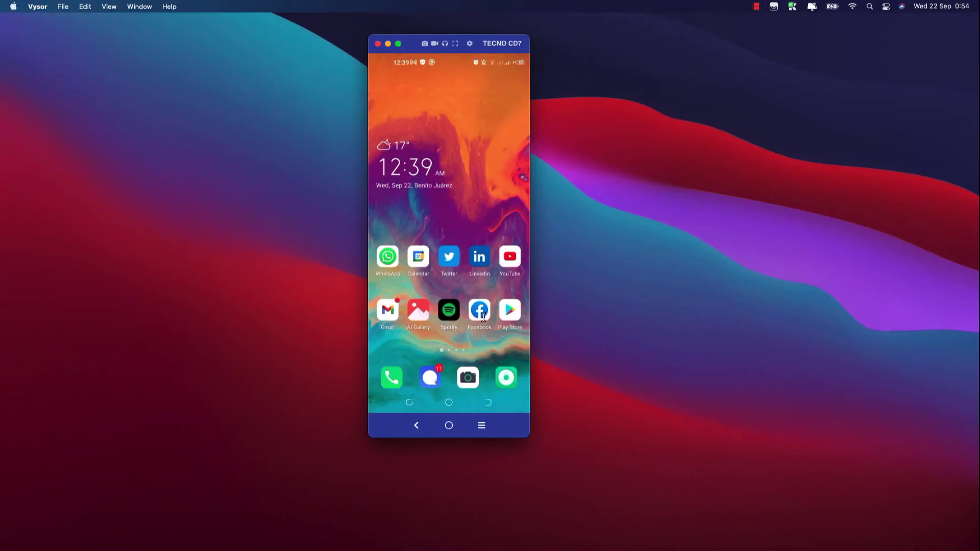
{"action": "left_click", "coordinate": [460, 235]}
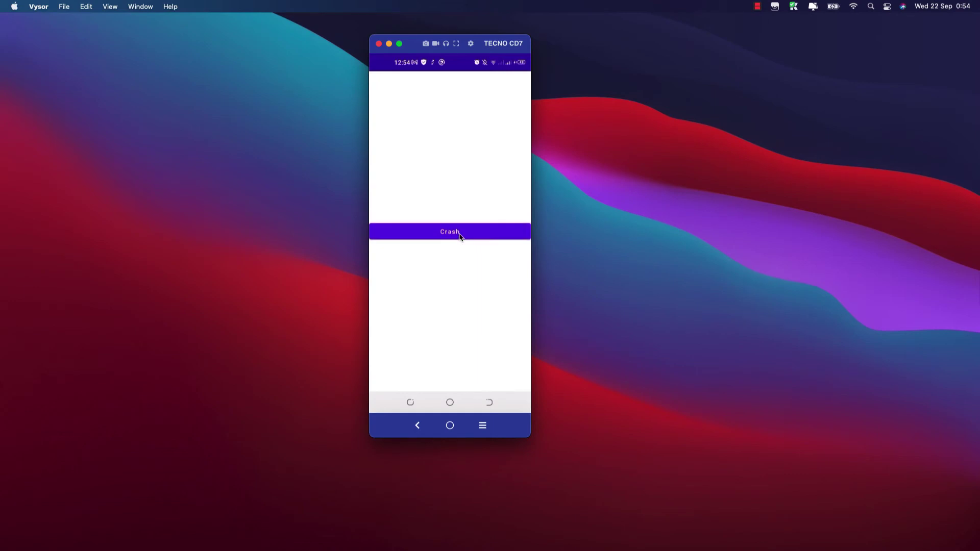
{"action": "left_click", "coordinate": [460, 235]}
{"action": "left_click", "coordinate": [460, 236]}
{"action": "key", "text": "super+Tab"}
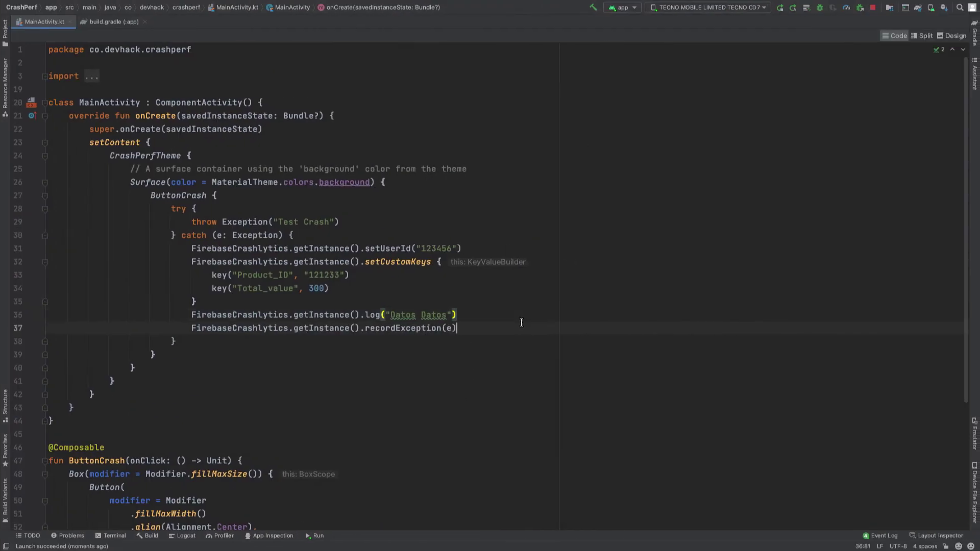
Relaunch the app on the connected device and switch to the Crashlytics dashboard in the browser
{"action": "left_click", "coordinate": [780, 7]}
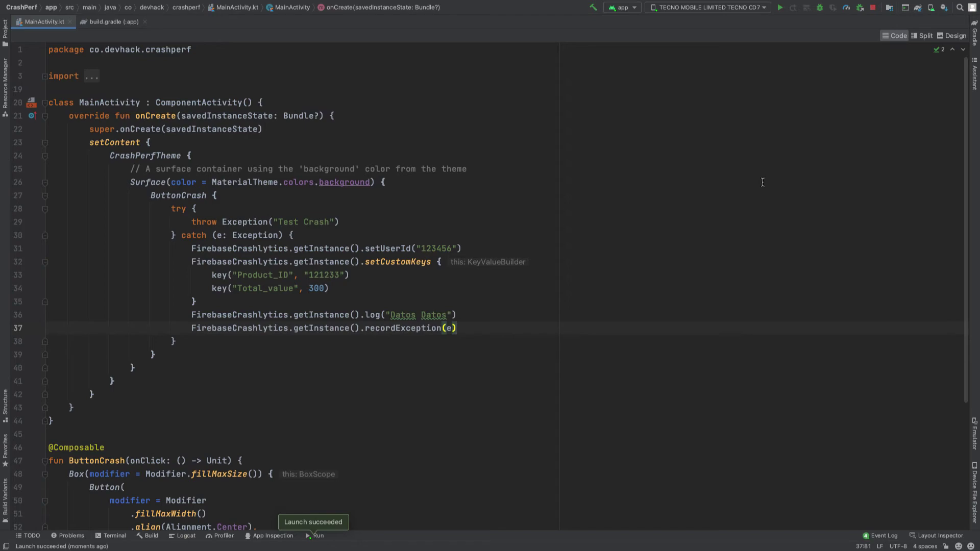
{"action": "left_click", "coordinate": [654, 244]}
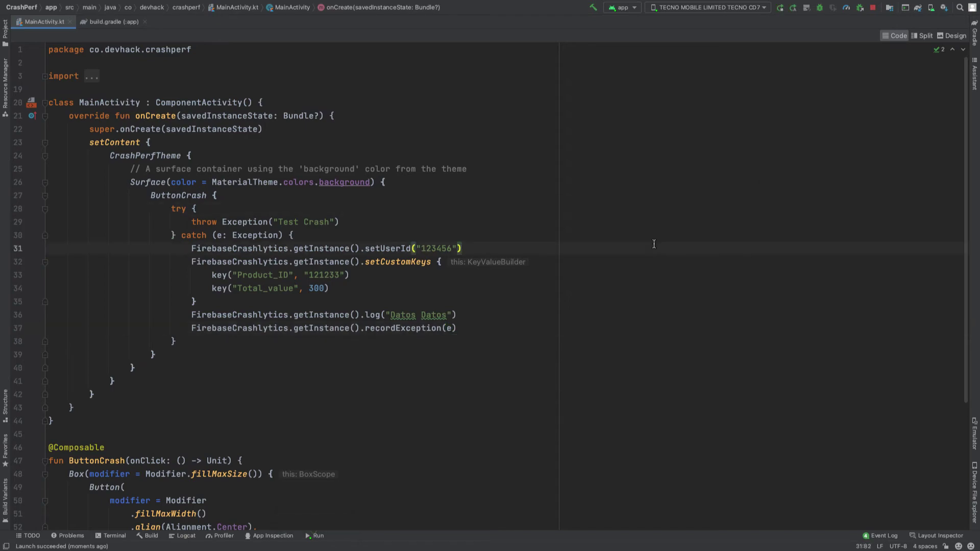
{"action": "key", "text": "super+Tab"}
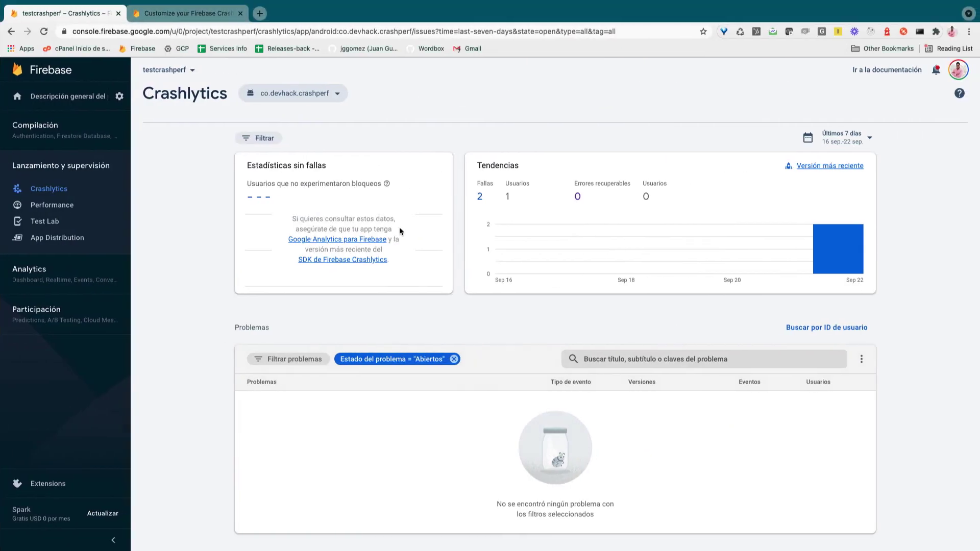
Reload the Crashlytics dashboard, open the MainActivity.kt line 29 issue, and compare it with the throw statement in Android Studio
{"action": "left_click", "coordinate": [44, 31]}
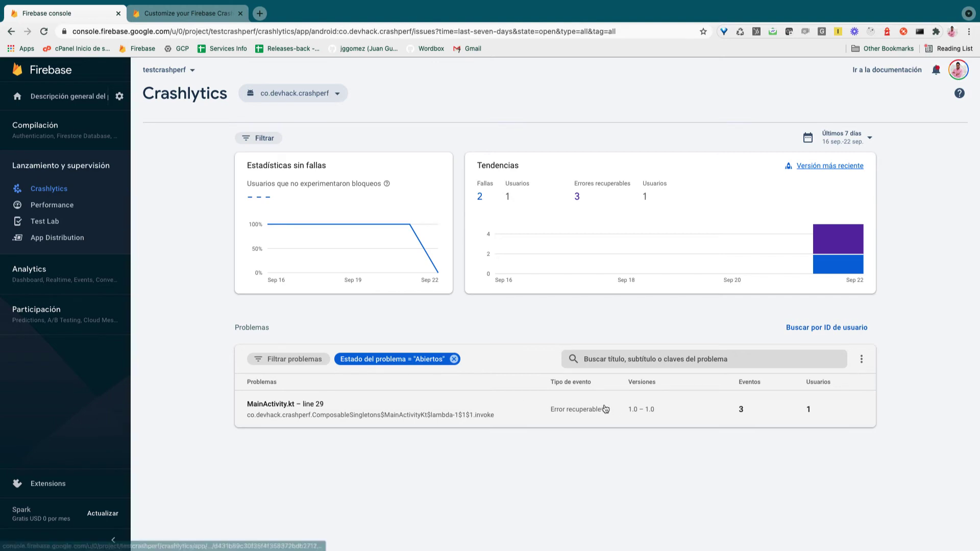
{"action": "left_click", "coordinate": [380, 411]}
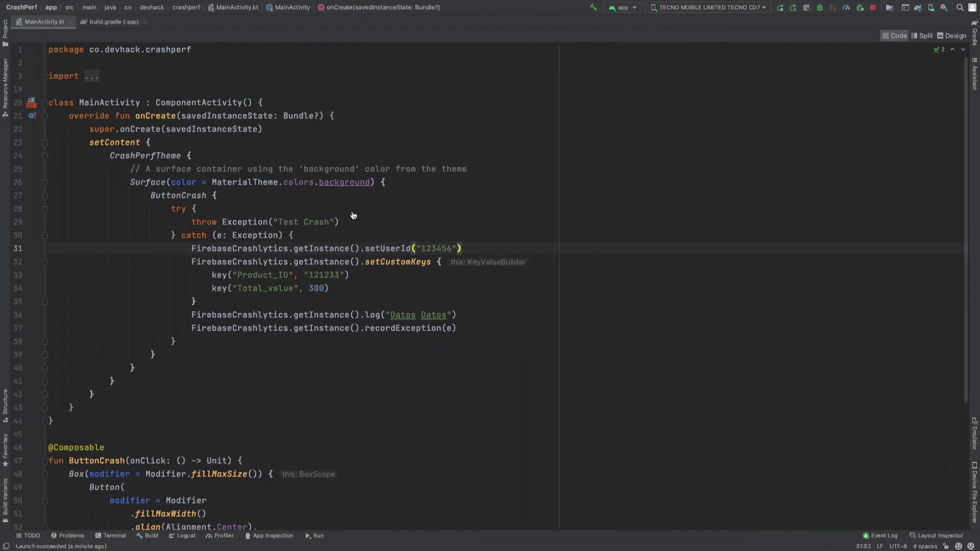
{"action": "left_click", "coordinate": [233, 222]}
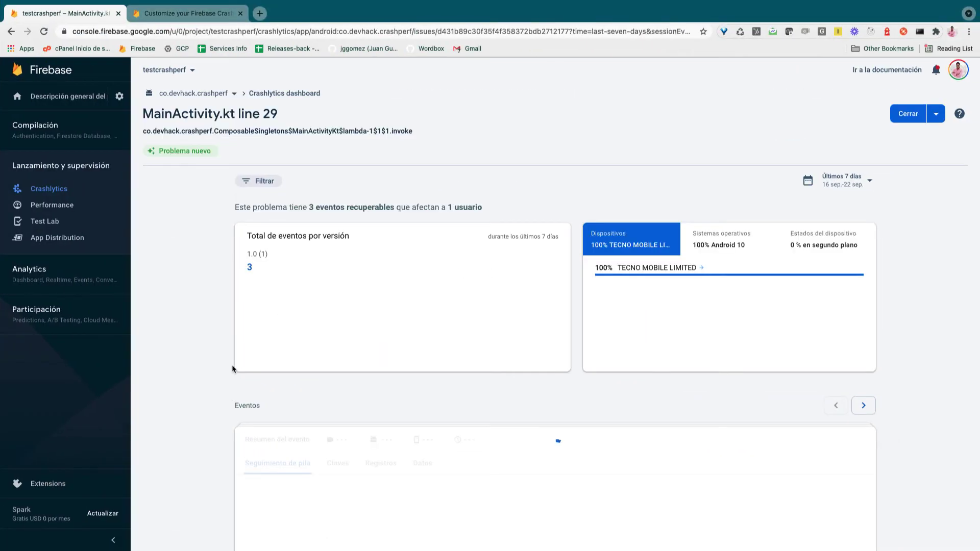
Examine the issue's event details and show the stack trace of the non-fatal Test Crash exception as plain text
{"action": "scroll", "coordinate": [232, 369], "scroll_direction": "down", "scroll_amount": 1}
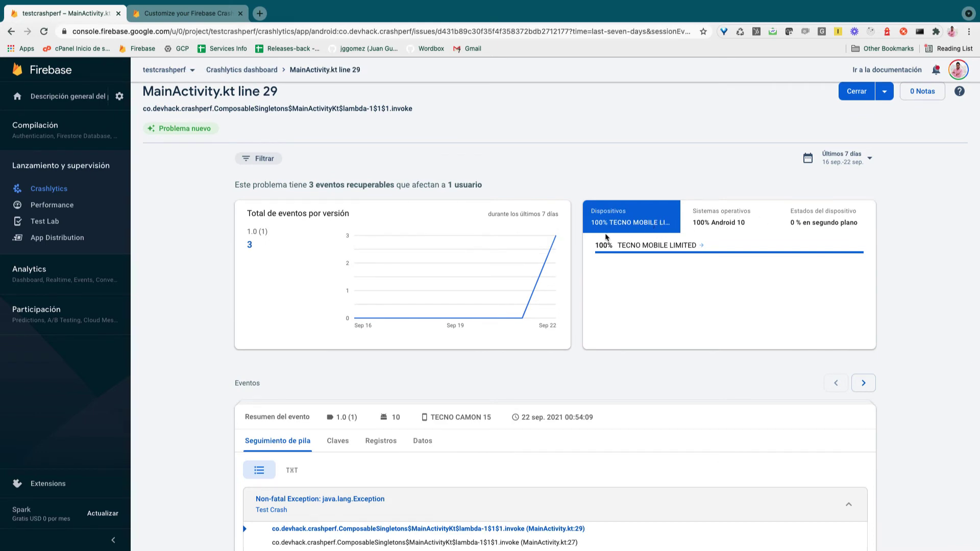
{"action": "scroll", "coordinate": [209, 403], "scroll_direction": "down", "scroll_amount": 5}
{"action": "scroll", "coordinate": [209, 404], "scroll_direction": "down", "scroll_amount": 2}
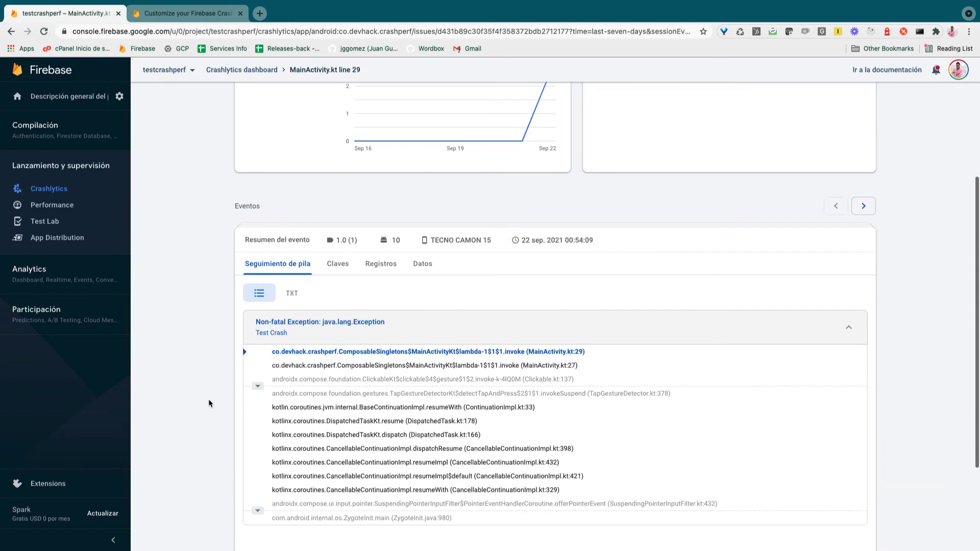
{"action": "left_click", "coordinate": [292, 294]}
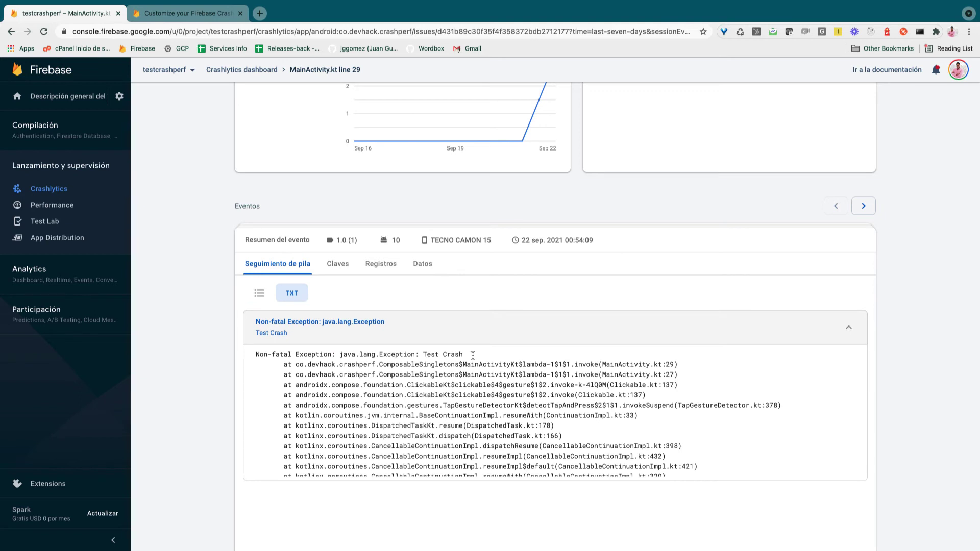
Inspect the event's custom keys and its logs, filtering the log entries by all, logs only and events only
{"action": "left_click", "coordinate": [336, 267]}
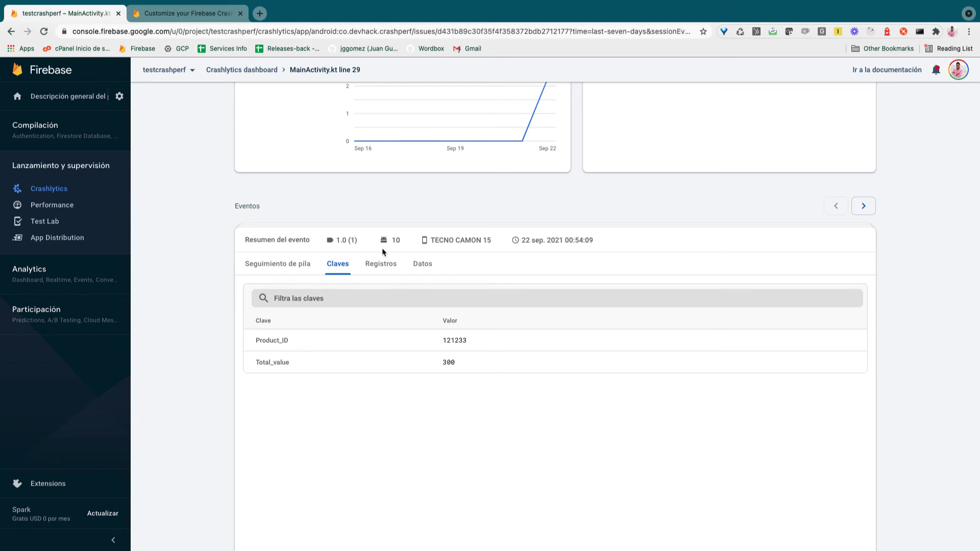
{"action": "left_click", "coordinate": [373, 263]}
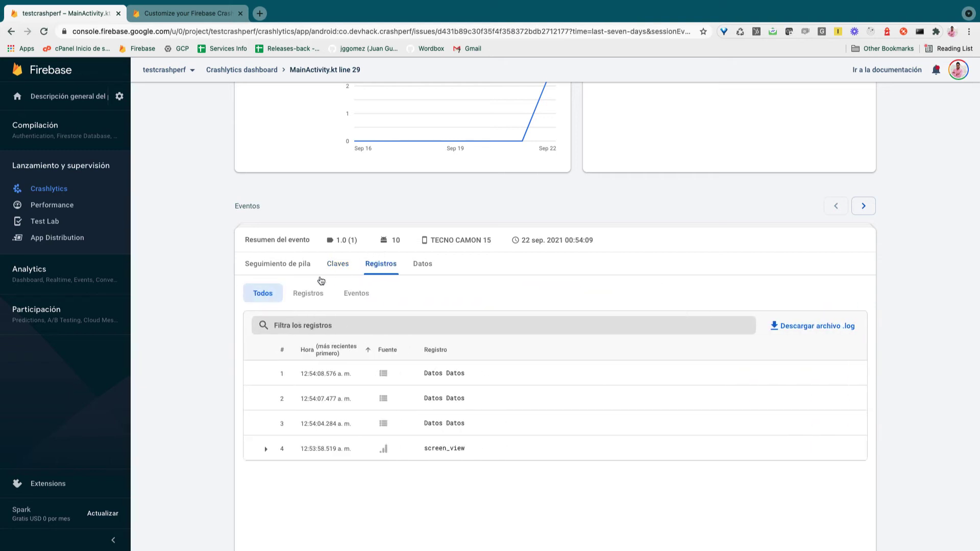
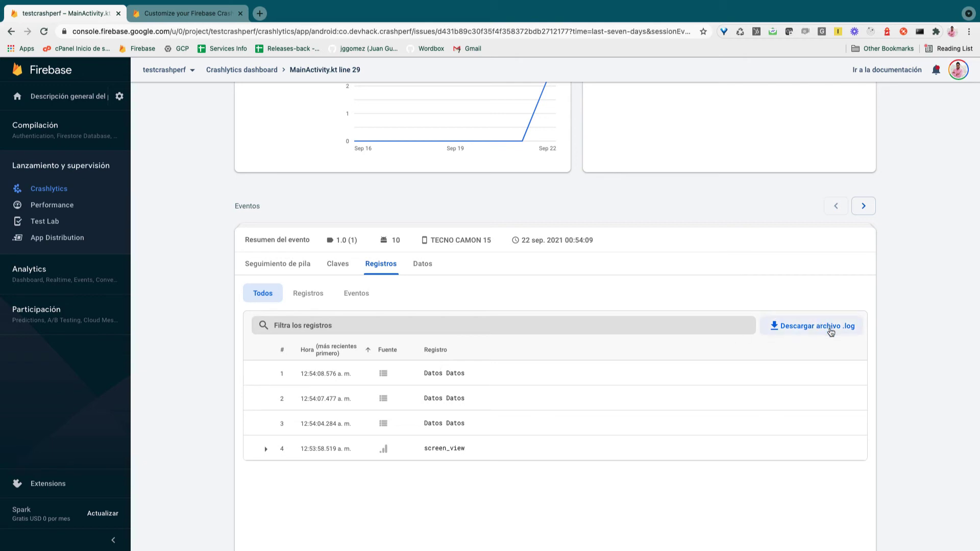
{"action": "left_click", "coordinate": [295, 296]}
{"action": "left_click", "coordinate": [264, 299]}
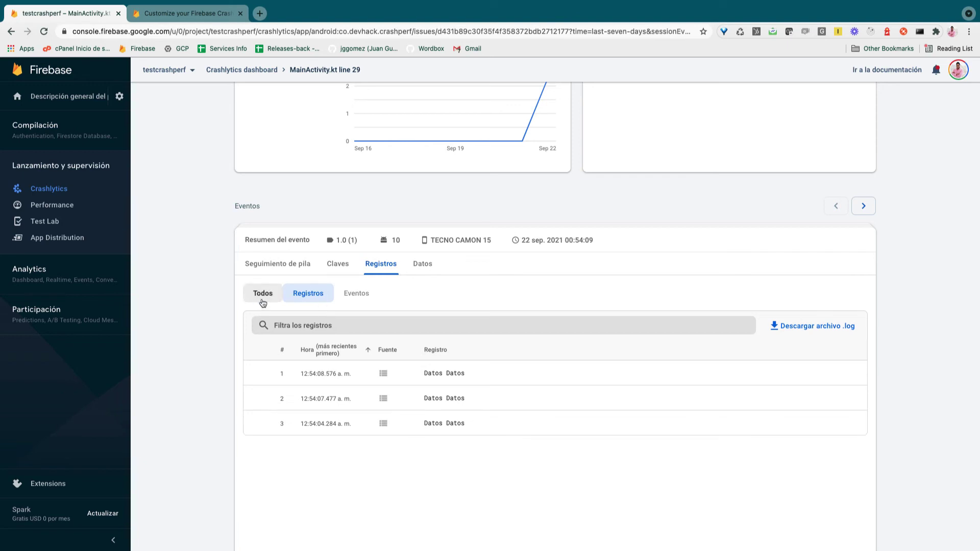
{"action": "left_click", "coordinate": [313, 298]}
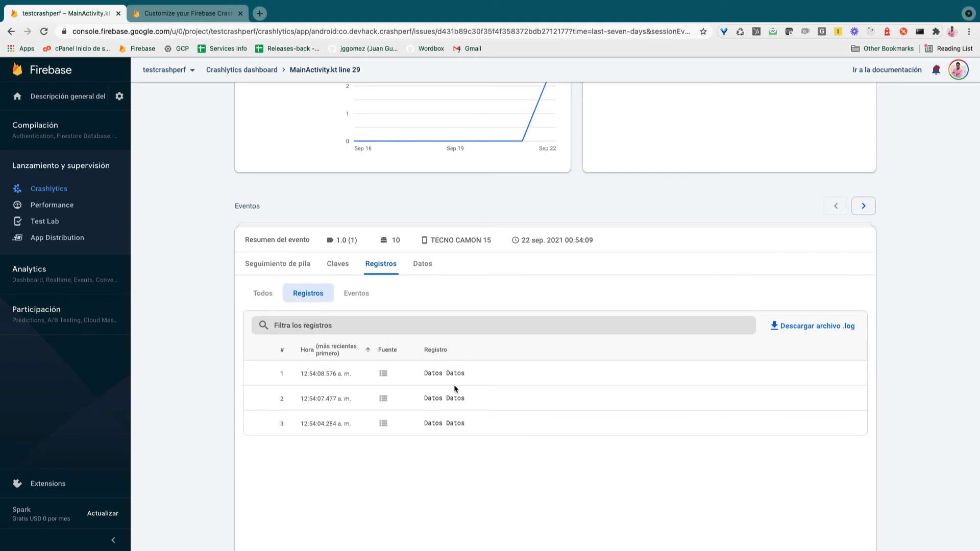
{"action": "left_click", "coordinate": [352, 296]}
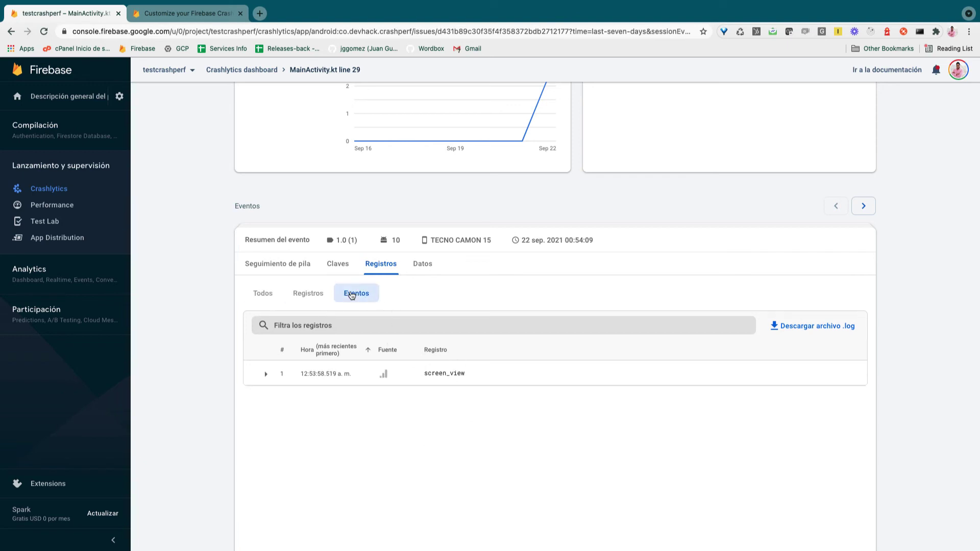
Review the event's device, operating system, crash and user data, and the issue summary
{"action": "left_click", "coordinate": [428, 272]}
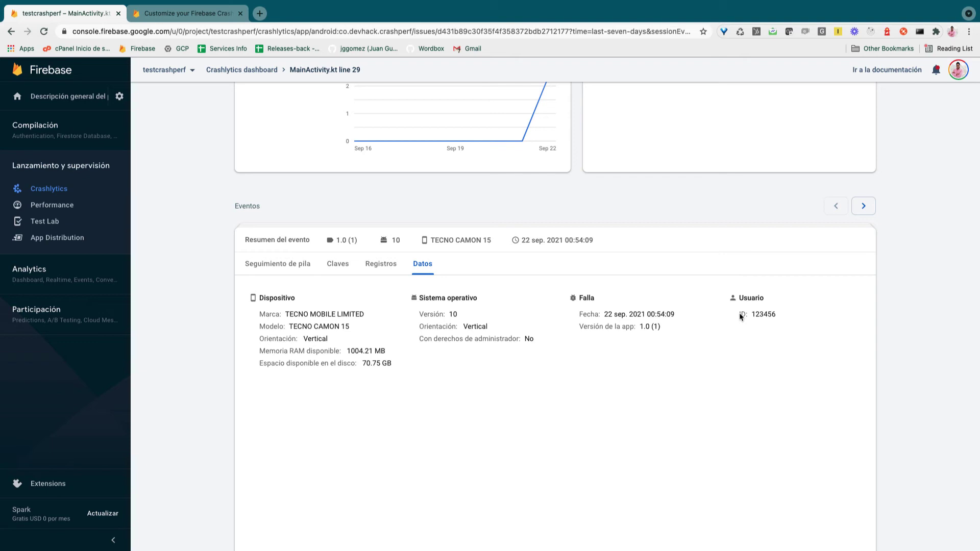
{"action": "scroll", "coordinate": [727, 351], "scroll_direction": "up", "scroll_amount": 3}
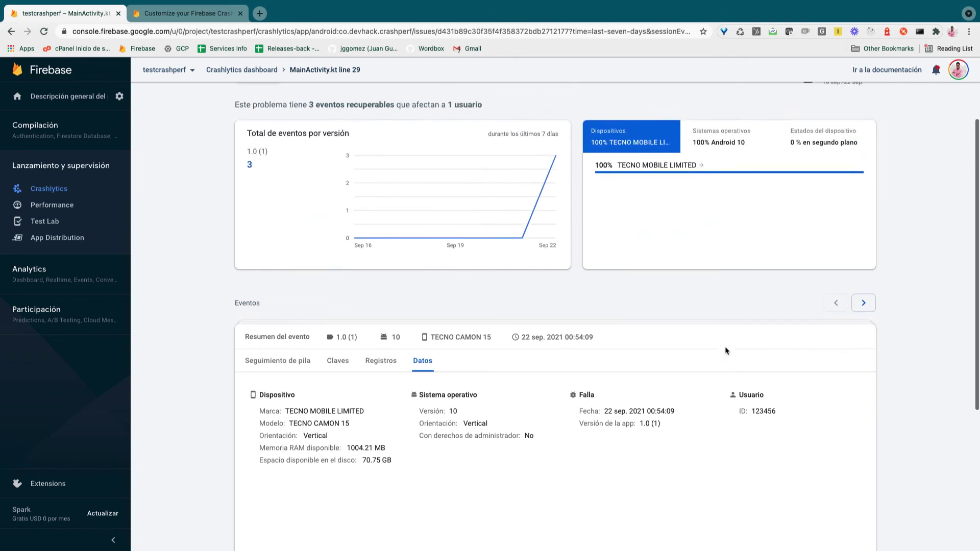
{"action": "scroll", "coordinate": [727, 351], "scroll_direction": "up", "scroll_amount": 2}
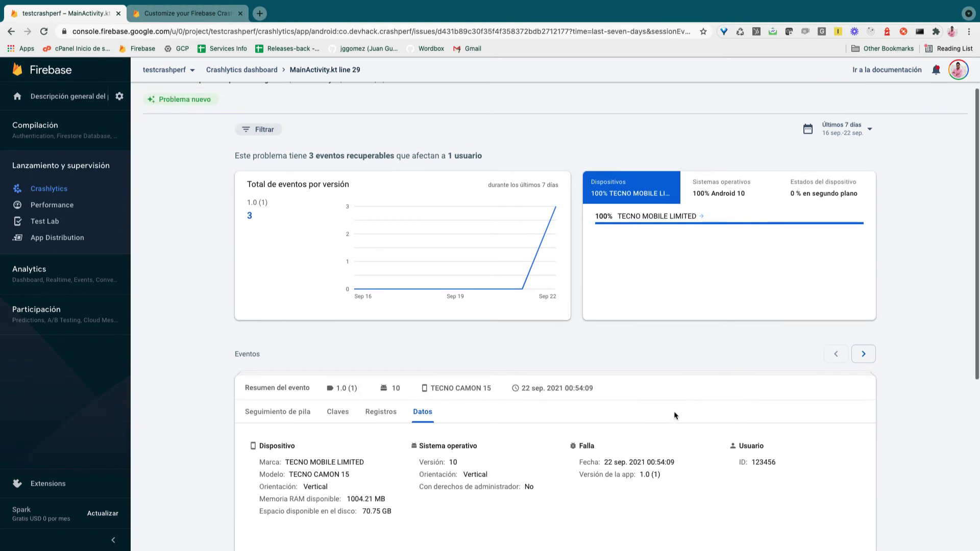
{"action": "scroll", "coordinate": [675, 416], "scroll_direction": "up", "scroll_amount": 2}
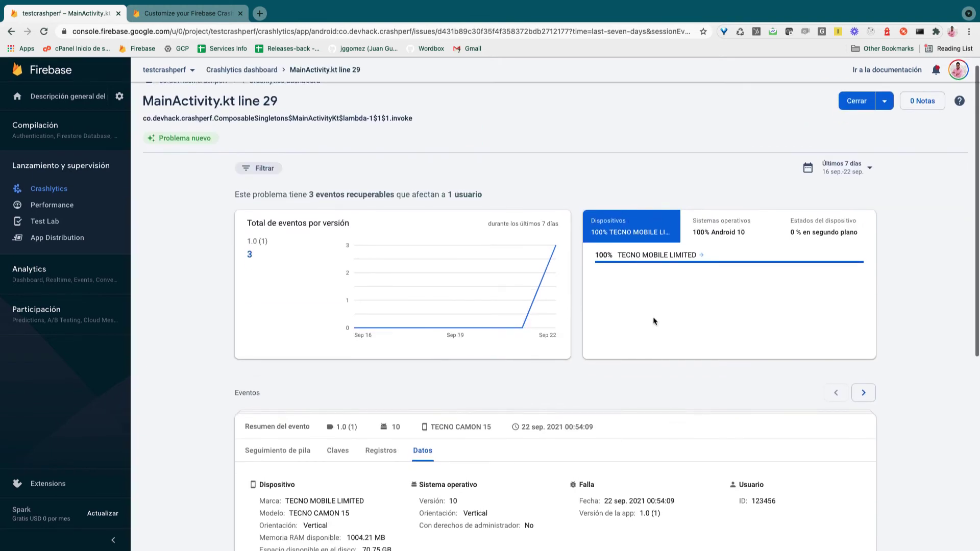
Search the Crashlytics sessions by the user ID set in the app code, and return to the Crashlytics dashboard
{"action": "left_click", "coordinate": [60, 189]}
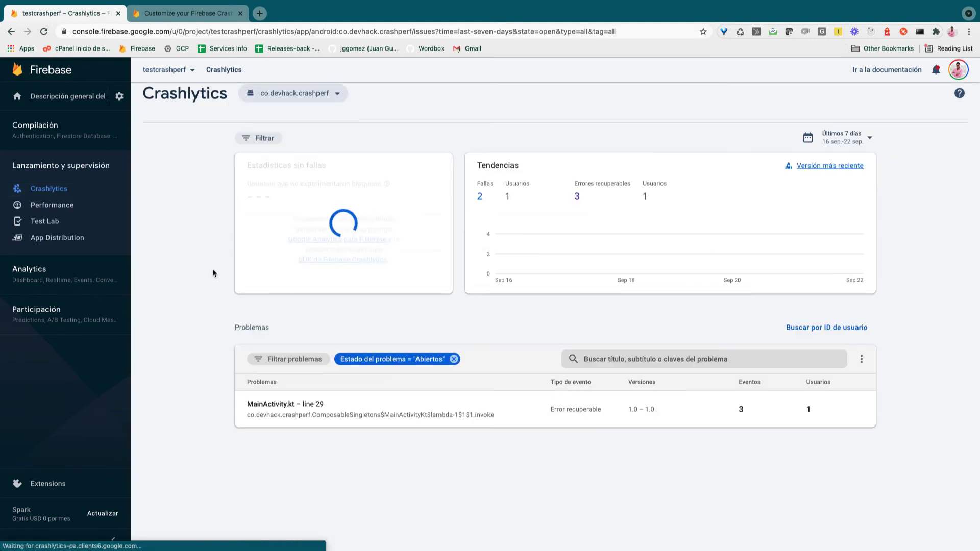
{"action": "left_click", "coordinate": [856, 332]}
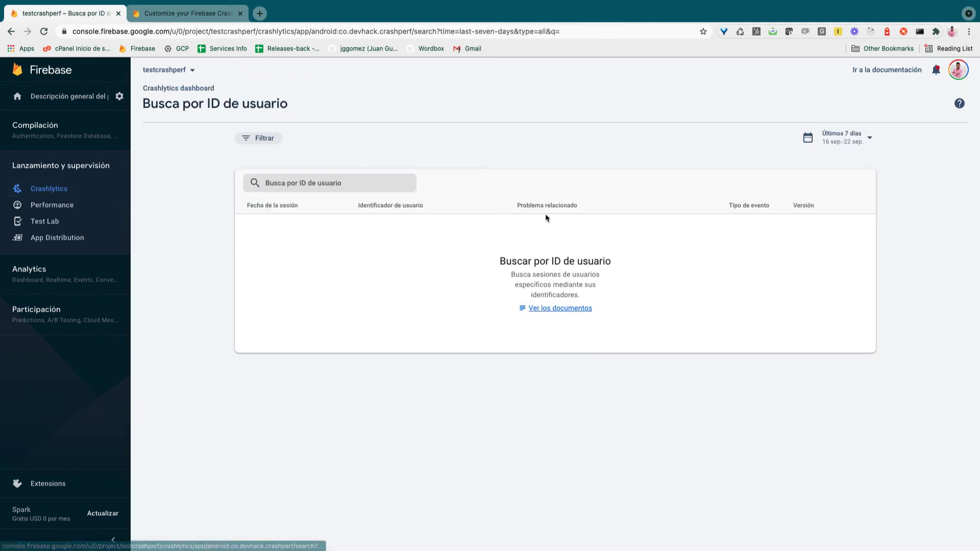
{"action": "left_click", "coordinate": [396, 187]}
{"action": "type", "text": "123456"}
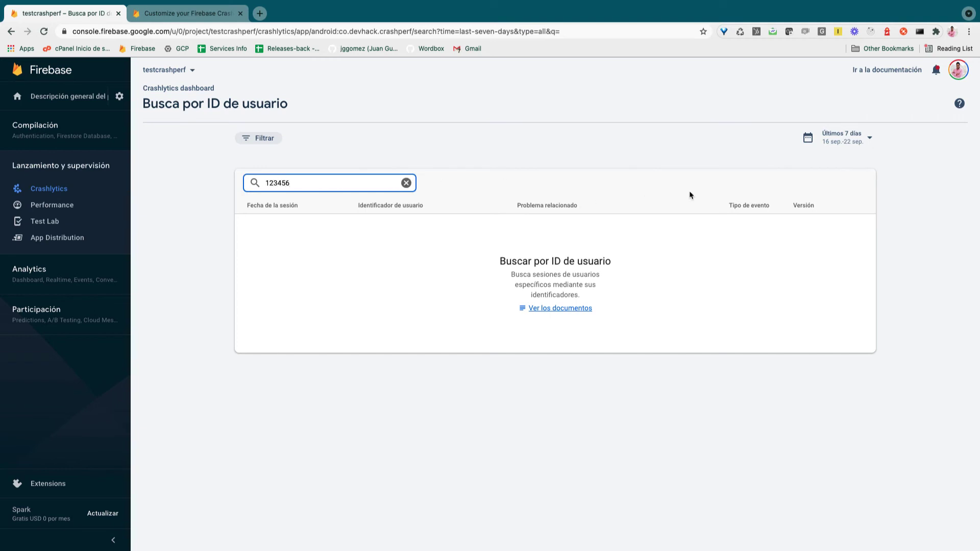
{"action": "key", "text": "Return"}
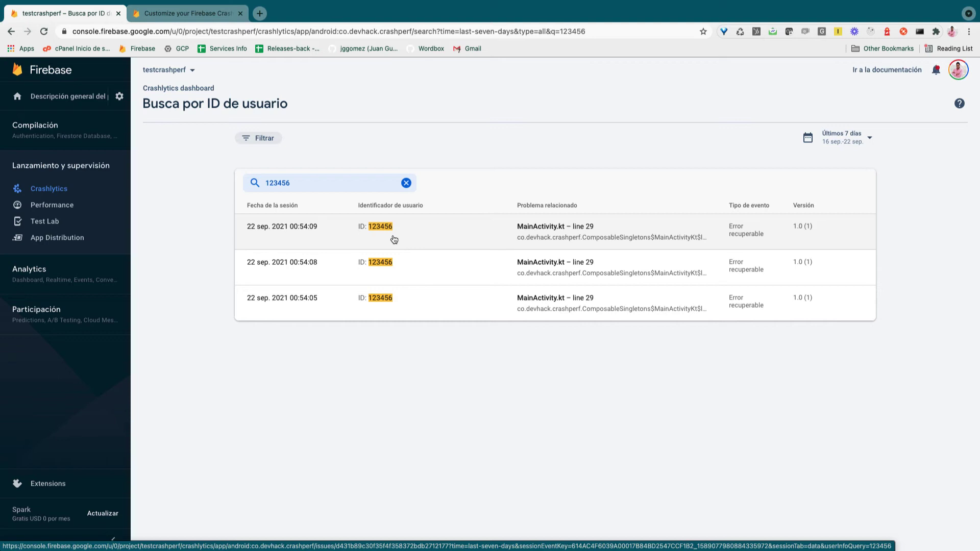
{"action": "left_click", "coordinate": [79, 194]}
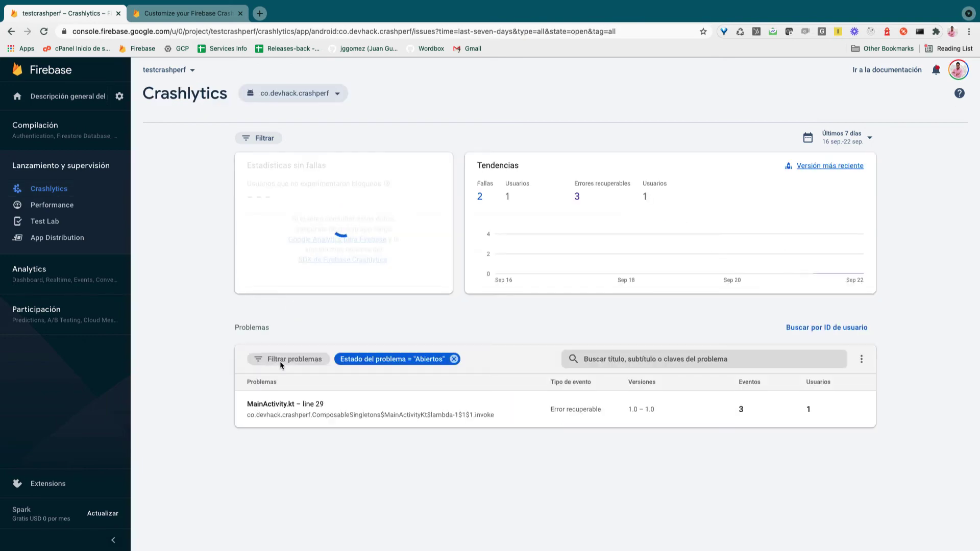
Switch to the Firebase documentation and read the Android guide on deobfuscated crash reports, including the ProGuard keep rules and obfuscated build variants
{"action": "left_click", "coordinate": [217, 15]}
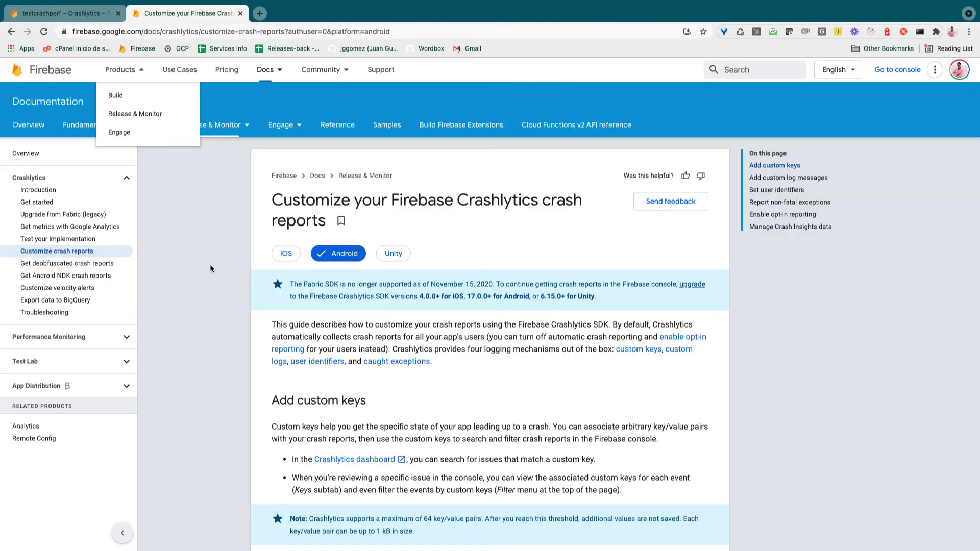
{"action": "left_click", "coordinate": [117, 265]}
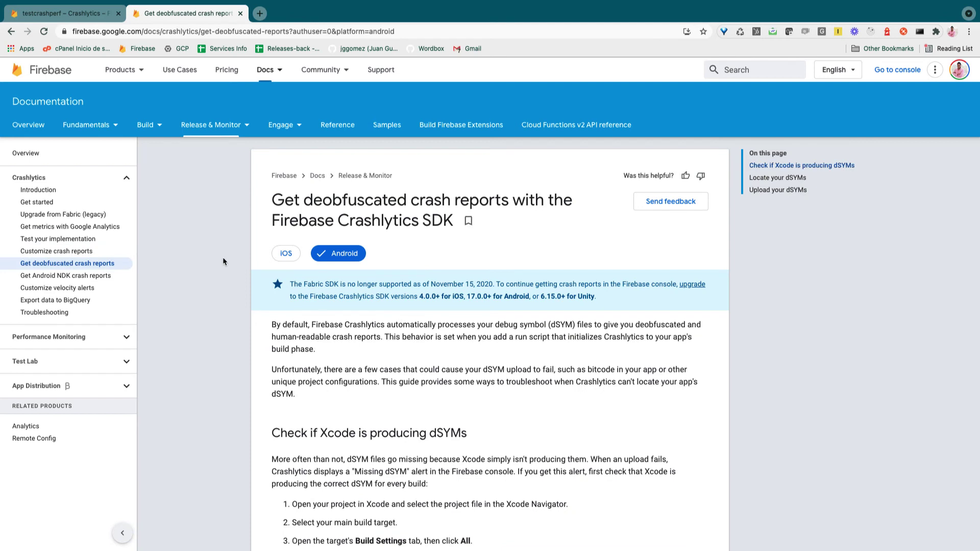
{"action": "scroll", "coordinate": [247, 293], "scroll_direction": "down", "scroll_amount": 2}
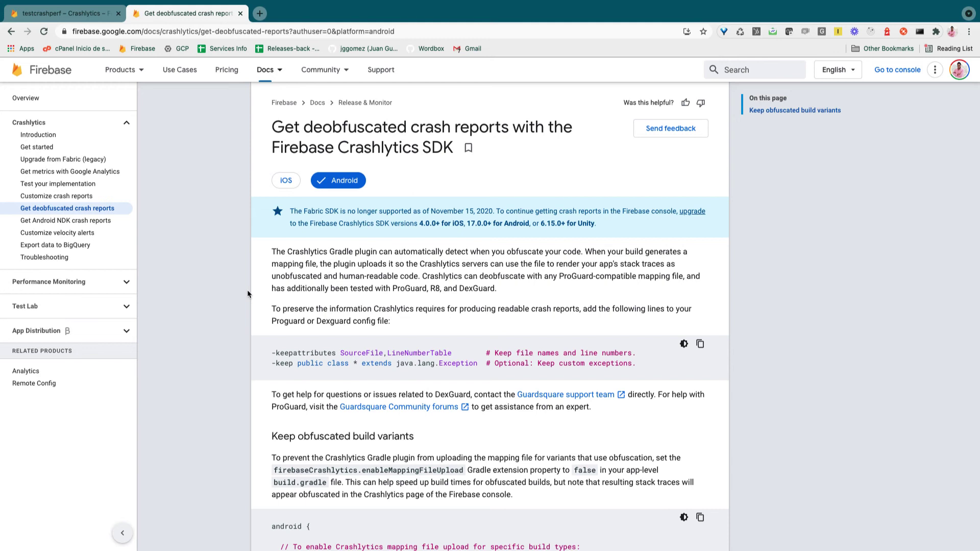
{"action": "double_click", "coordinate": [401, 288]}
{"action": "scroll", "coordinate": [422, 327], "scroll_direction": "down", "scroll_amount": 1}
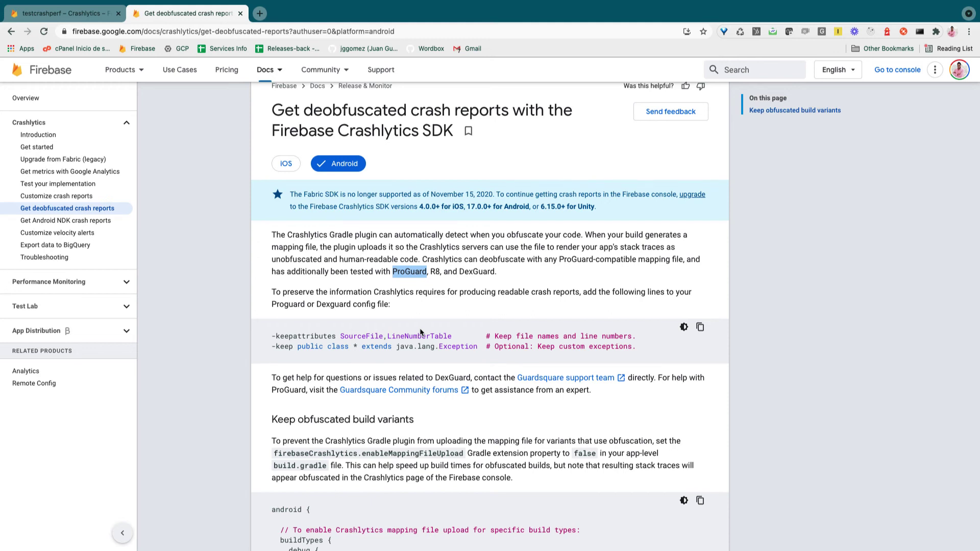
{"action": "scroll", "coordinate": [421, 333], "scroll_direction": "down", "scroll_amount": 1}
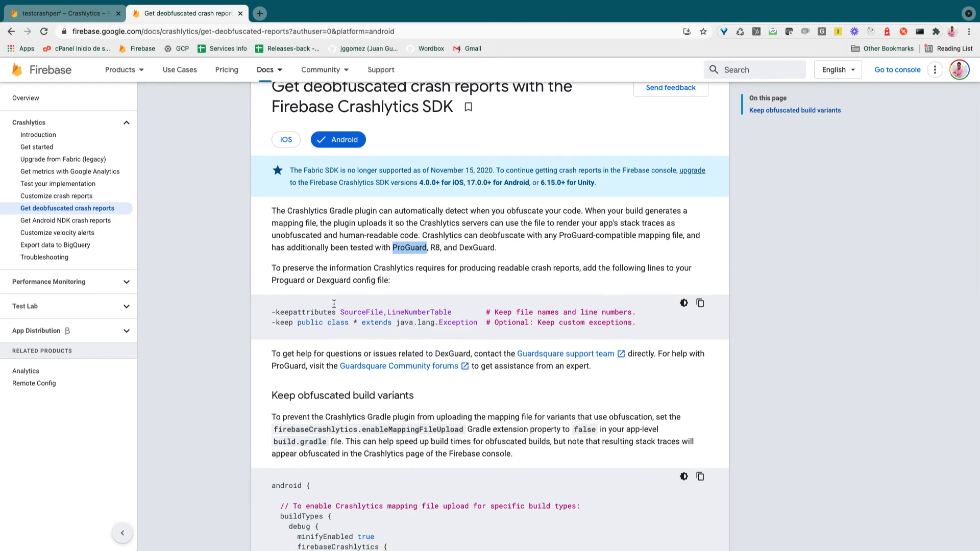
{"action": "double_click", "coordinate": [393, 247]}
{"action": "left_click_drag", "start_coordinate": [272, 312], "coordinate": [602, 333]}
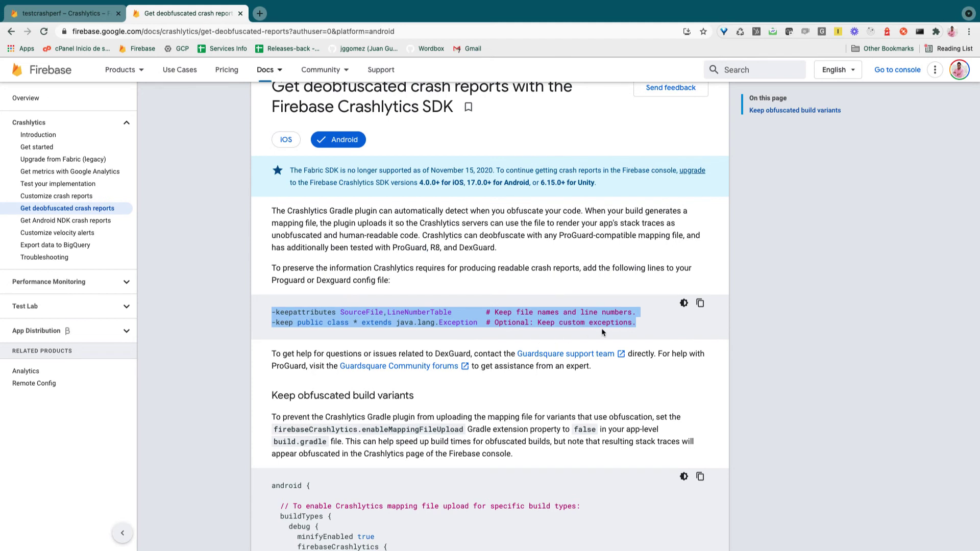
{"action": "left_click", "coordinate": [511, 310]}
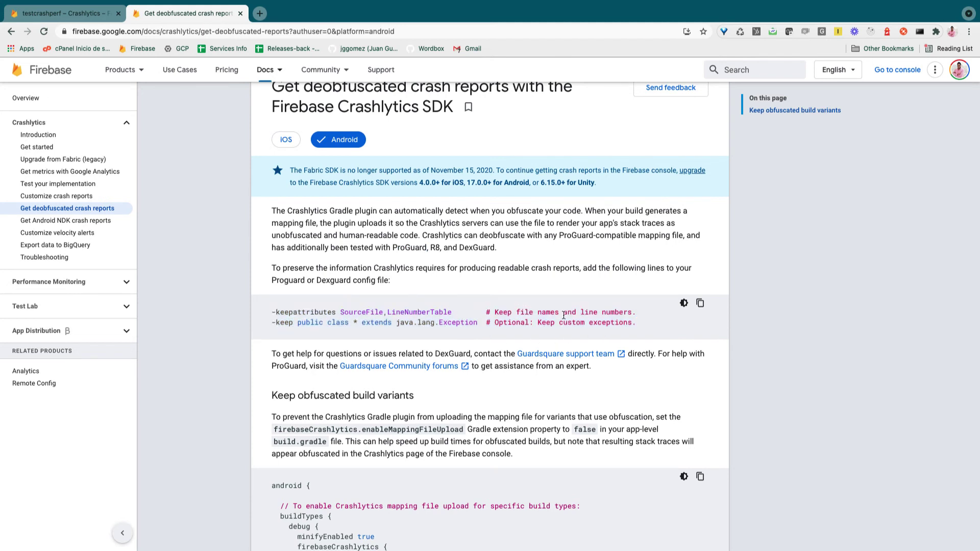
{"action": "scroll", "coordinate": [564, 315], "scroll_direction": "down", "scroll_amount": 5}
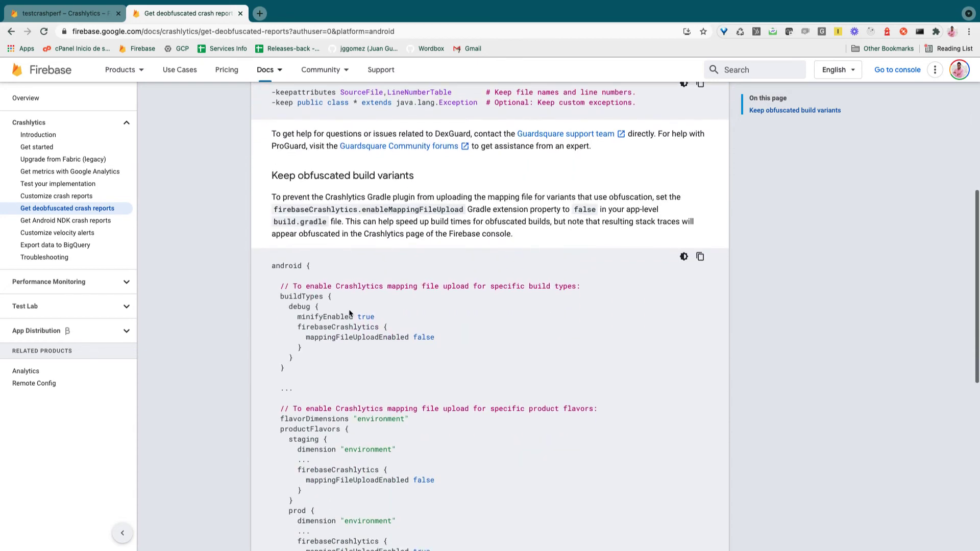
{"action": "scroll", "coordinate": [346, 373], "scroll_direction": "up", "scroll_amount": 5}
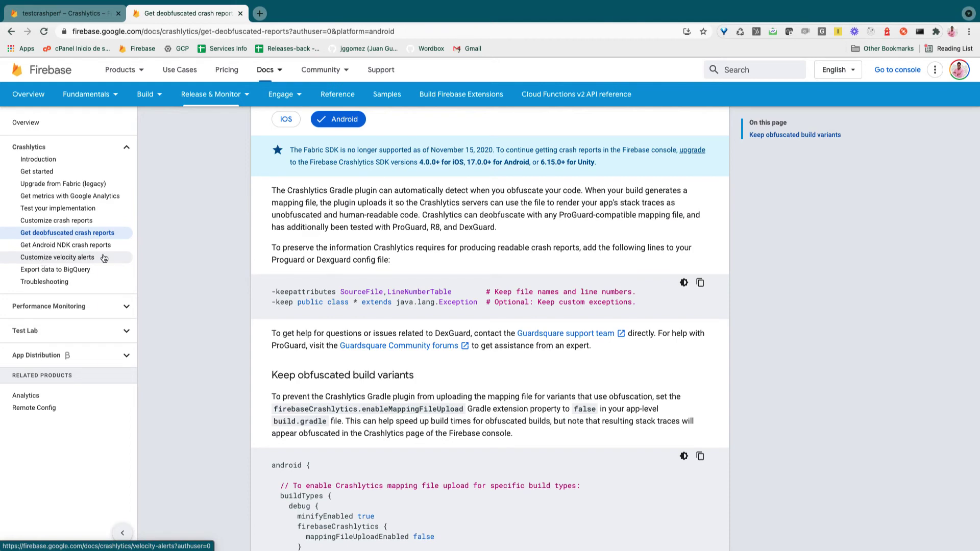
Open the Customize velocity alerts guide and read what triggers an alert, including the session requirement and threshold range
{"action": "left_click", "coordinate": [46, 258]}
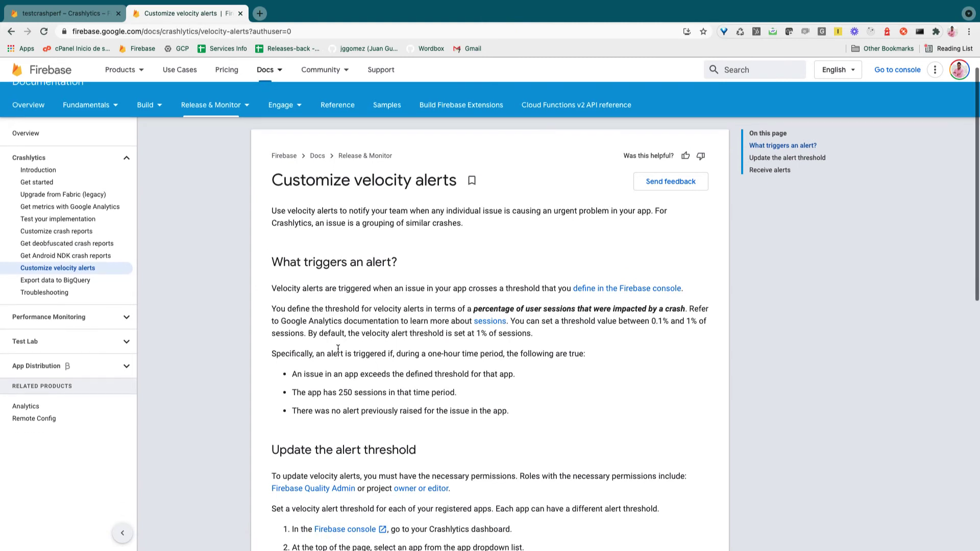
{"action": "scroll", "coordinate": [338, 349], "scroll_direction": "down", "scroll_amount": 2}
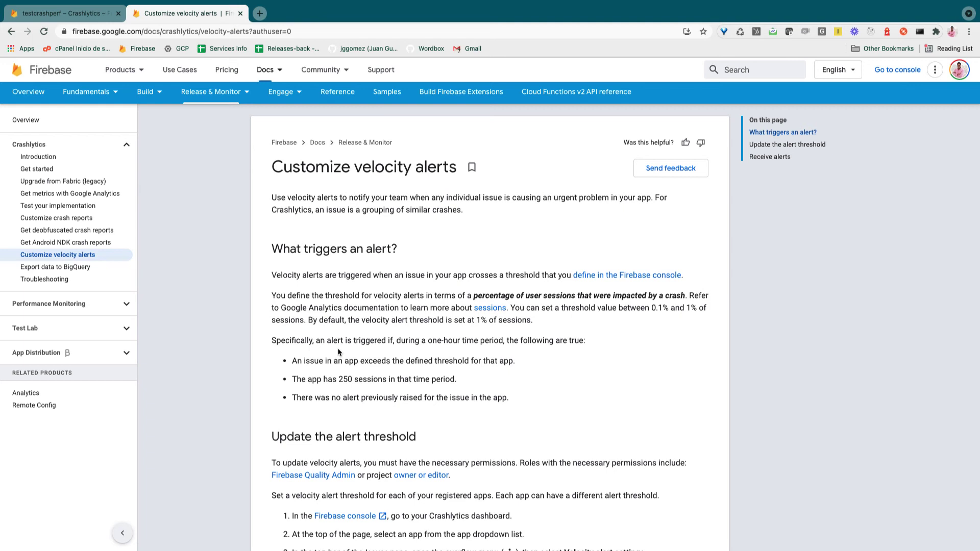
{"action": "scroll", "coordinate": [338, 353], "scroll_direction": "down", "scroll_amount": 1}
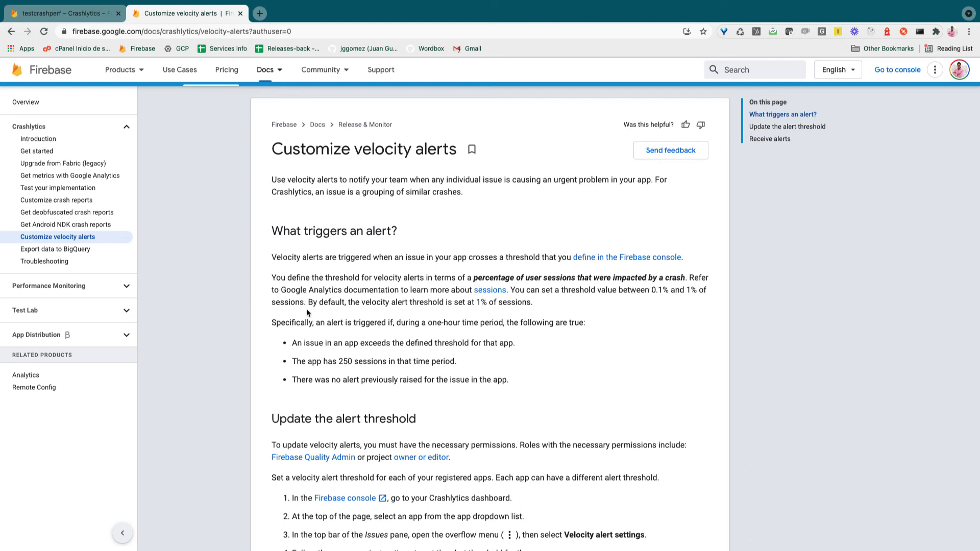
{"action": "double_click", "coordinate": [289, 301]}
{"action": "left_click", "coordinate": [309, 322]}
{"action": "left_click_drag", "start_coordinate": [291, 361], "coordinate": [484, 360]}
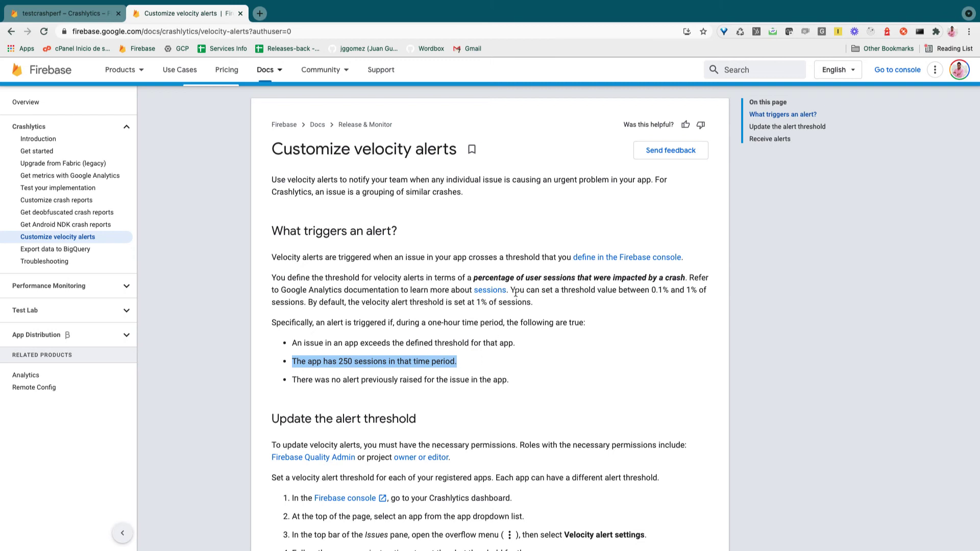
{"action": "left_click_drag", "start_coordinate": [510, 290], "coordinate": [639, 292]}
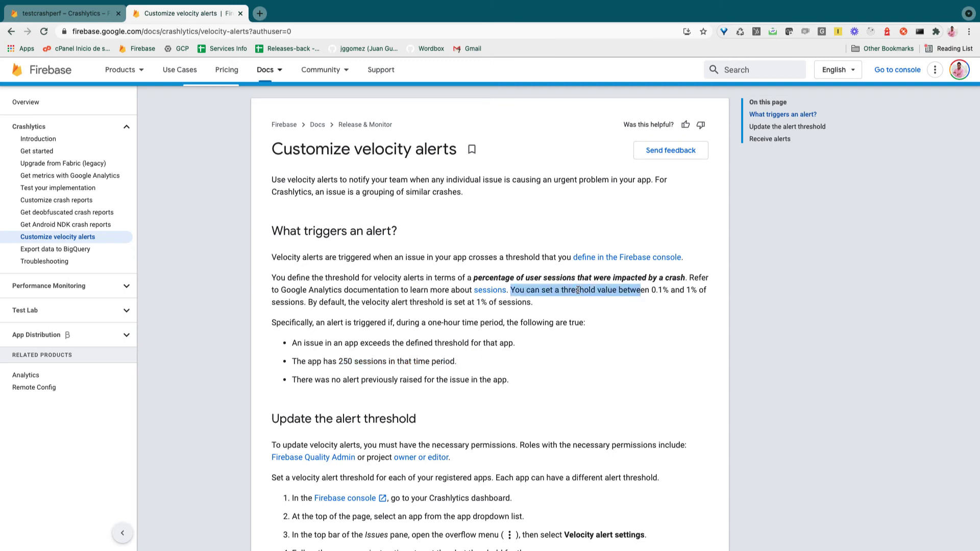
Read the allowed threshold range and the session requirement under "What triggers an alert?" in the velocity alerts guide
{"action": "double_click", "coordinate": [578, 290]}
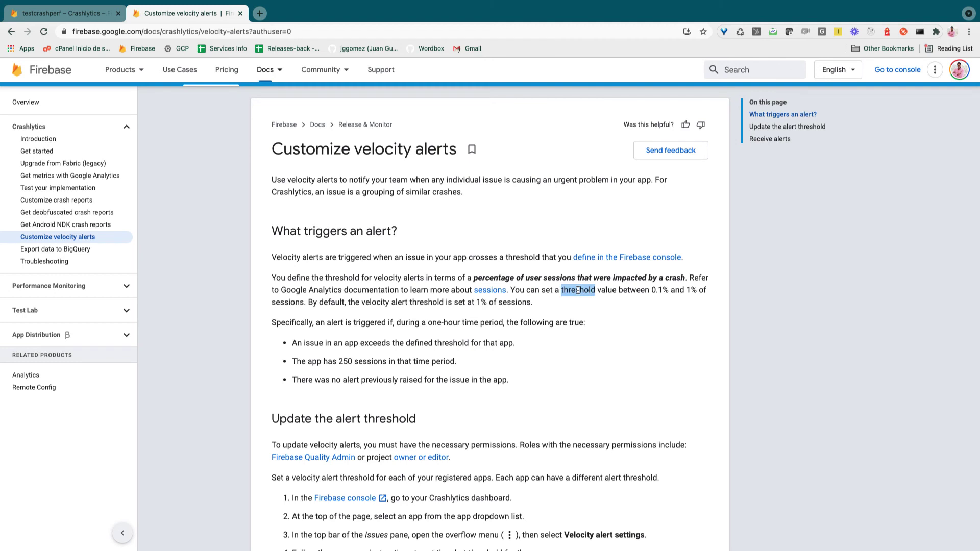
{"action": "left_click_drag", "start_coordinate": [650, 290], "coordinate": [659, 290]}
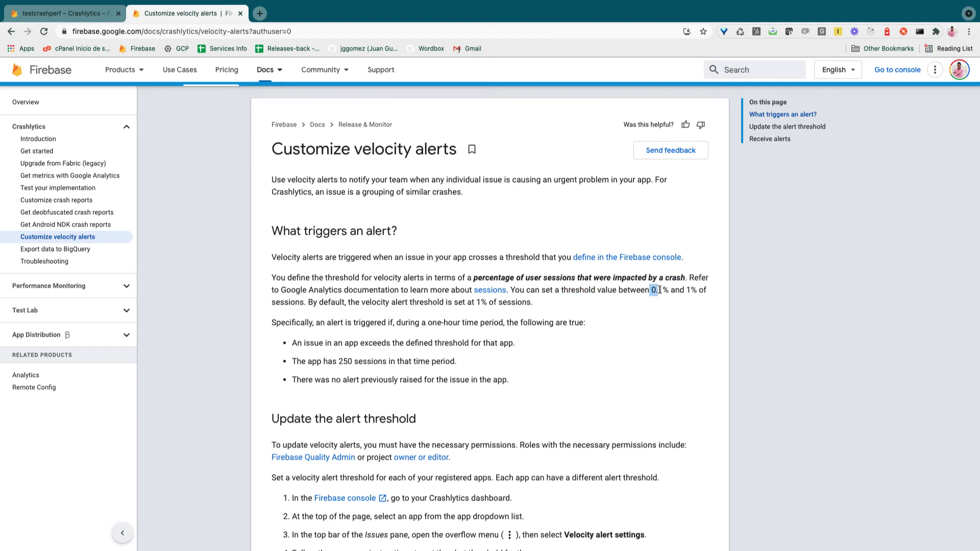
{"action": "left_click", "coordinate": [655, 282]}
{"action": "double_click", "coordinate": [631, 290]}
{"action": "left_click", "coordinate": [652, 291]}
{"action": "double_click", "coordinate": [355, 360]}
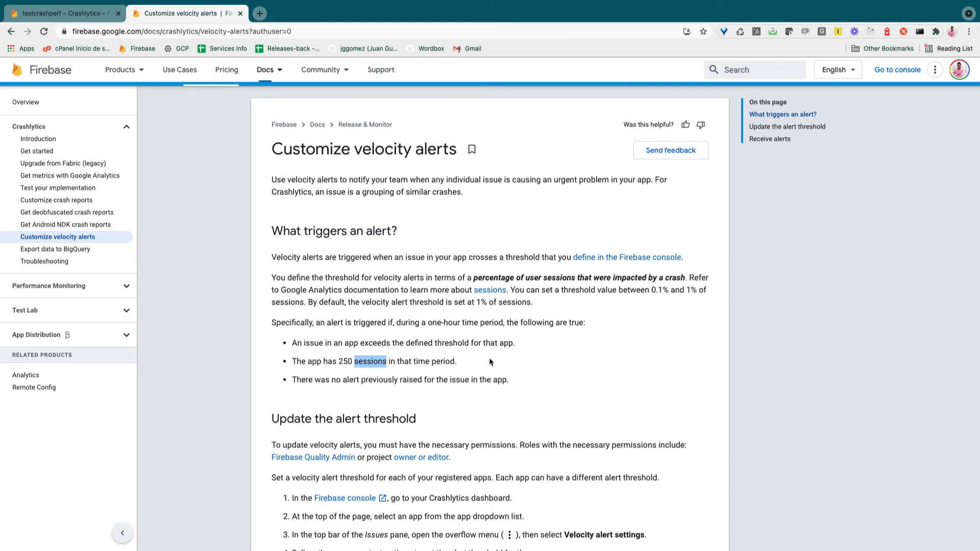
{"action": "left_click", "coordinate": [689, 290]}
{"action": "double_click", "coordinate": [688, 290]}
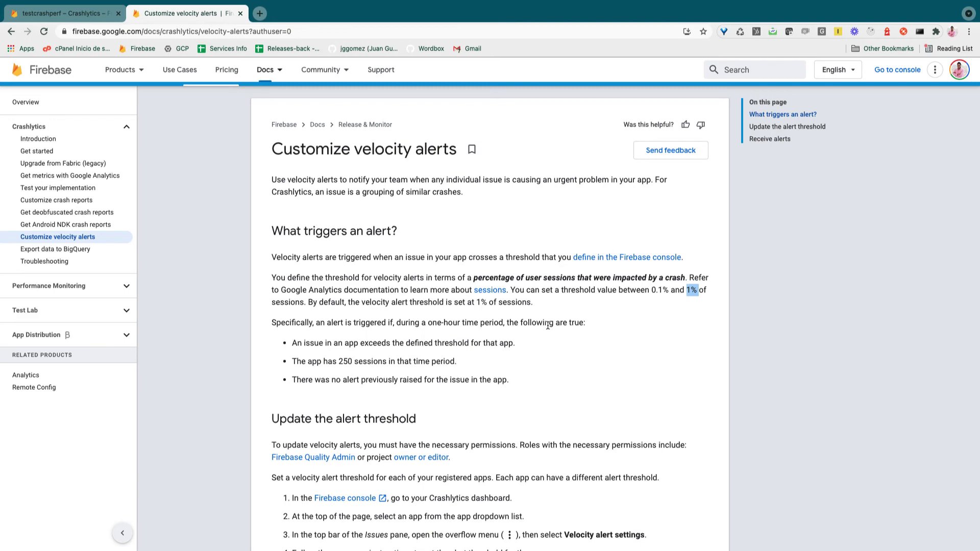
{"action": "scroll", "coordinate": [559, 331], "scroll_direction": "down", "scroll_amount": 2}
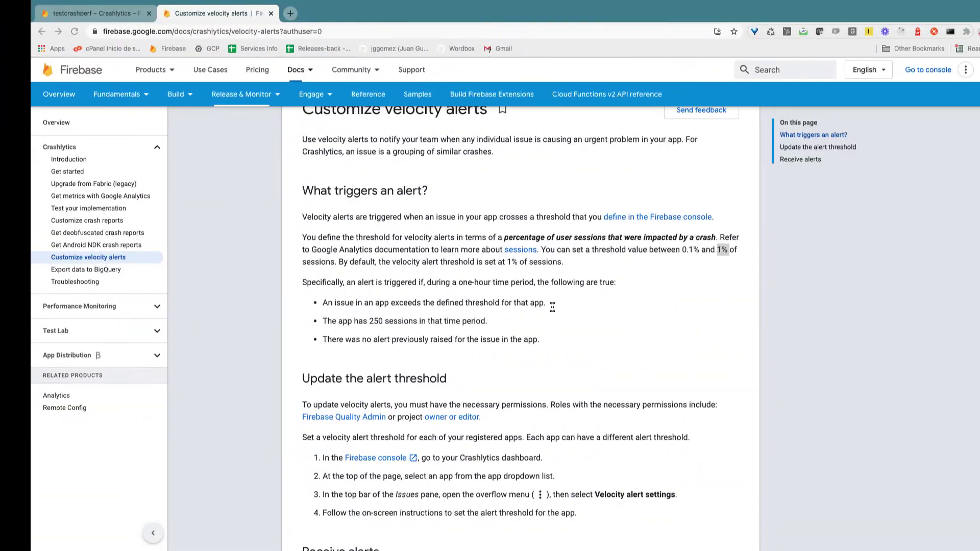
Try a velocity alert threshold of 0.5% in the Crashlytics console, move it back to 1%, and cancel the settings
{"action": "left_click", "coordinate": [100, 17]}
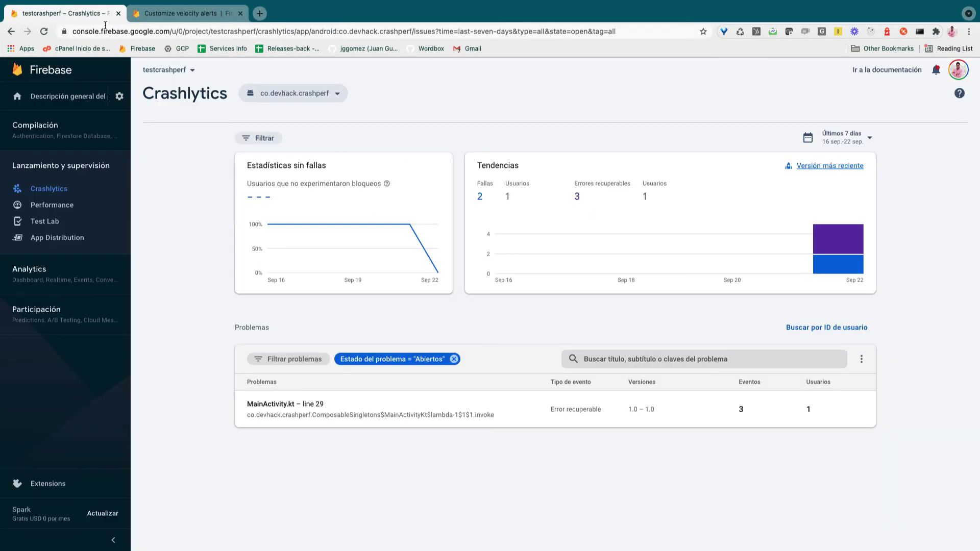
{"action": "left_click", "coordinate": [862, 361]}
{"action": "left_click", "coordinate": [836, 364]}
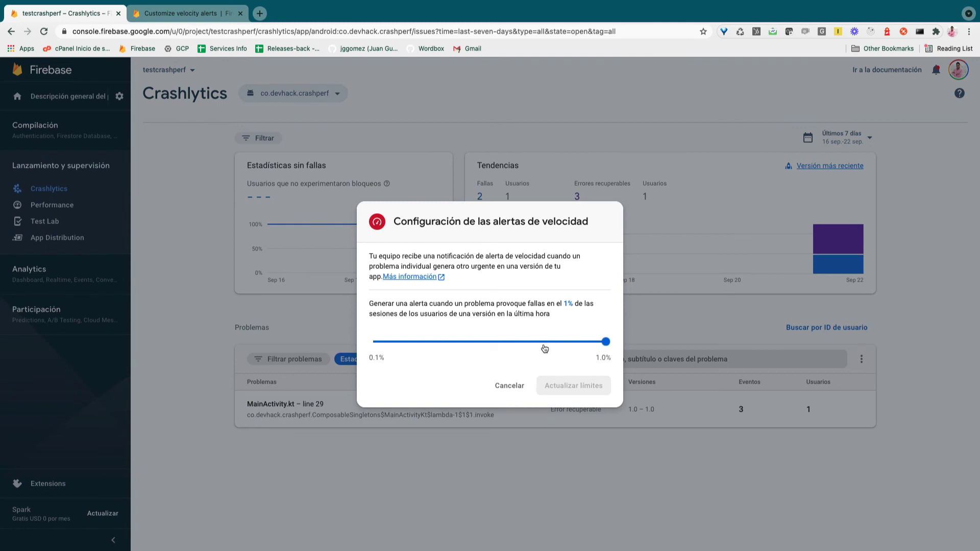
{"action": "left_click_drag", "start_coordinate": [606, 342], "coordinate": [486, 345]}
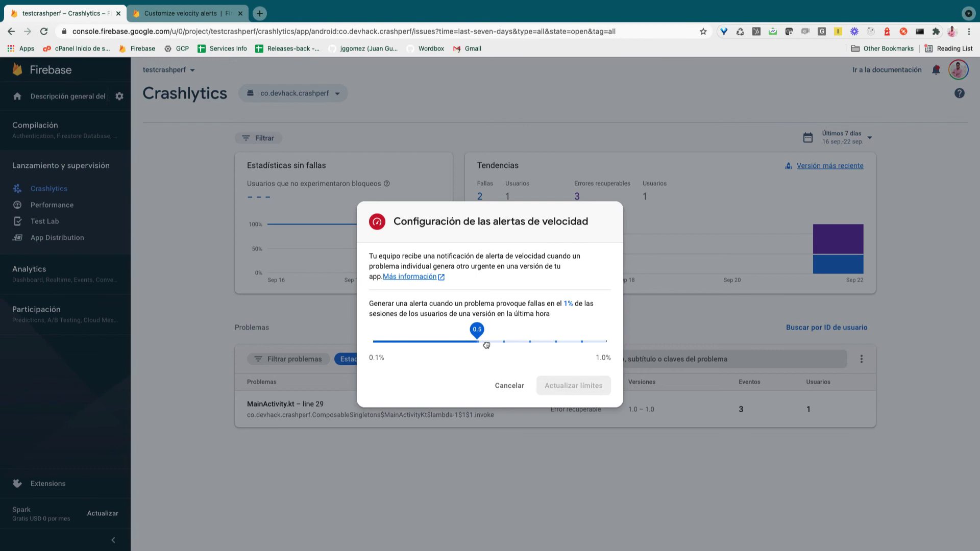
{"action": "left_click_drag", "start_coordinate": [487, 345], "coordinate": [488, 347]}
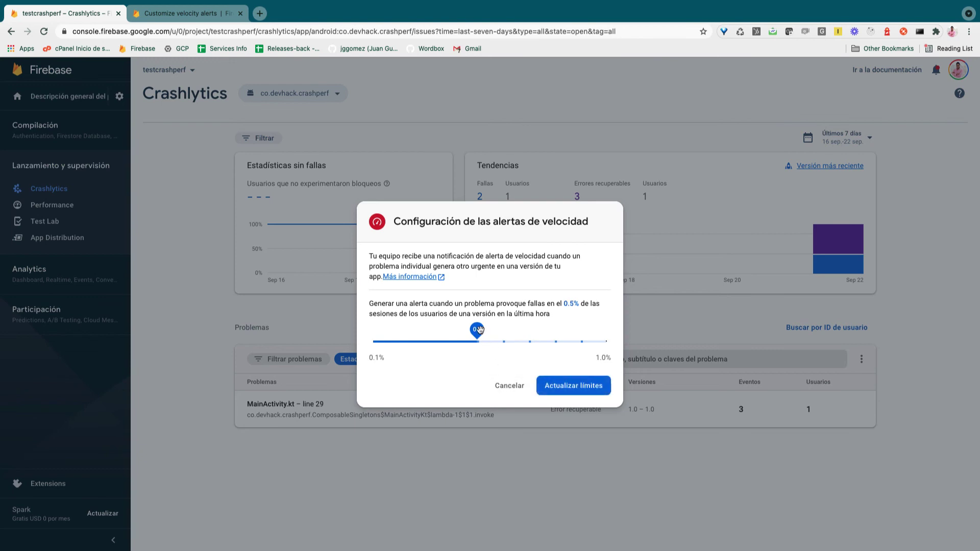
{"action": "left_click", "coordinate": [607, 342]}
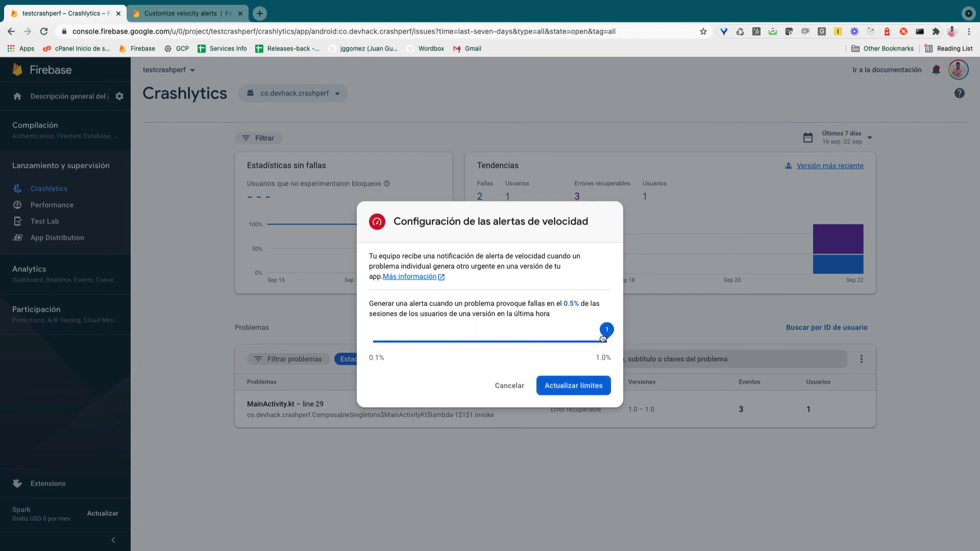
{"action": "left_click", "coordinate": [573, 387]}
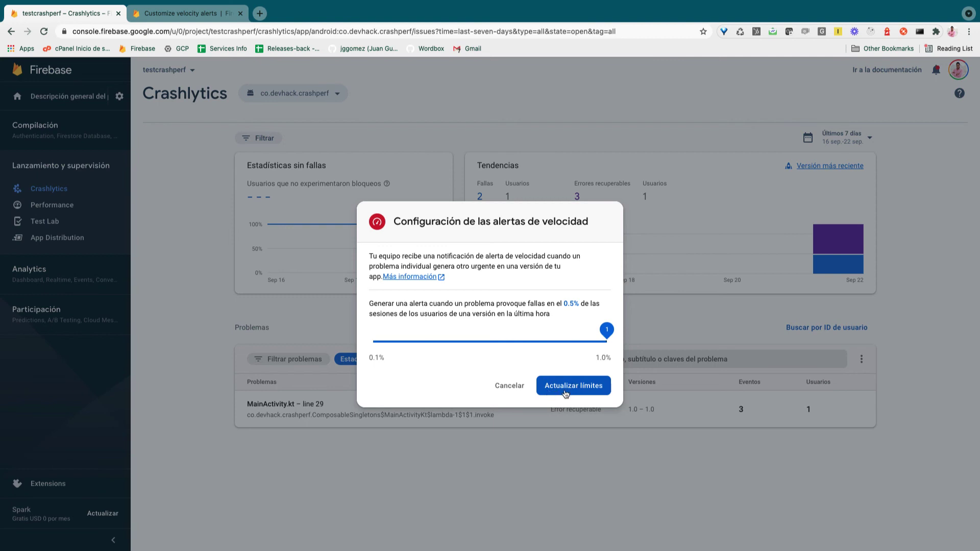
{"action": "left_click", "coordinate": [510, 385]}
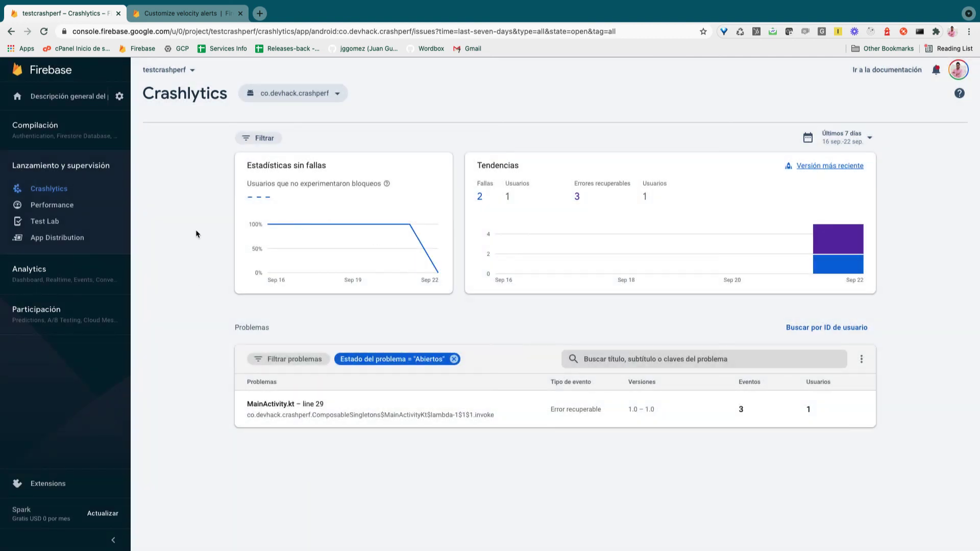
Open the integrations in the project settings and review the services that can be linked to the project
{"action": "left_click", "coordinate": [119, 96]}
{"action": "left_click", "coordinate": [168, 100]}
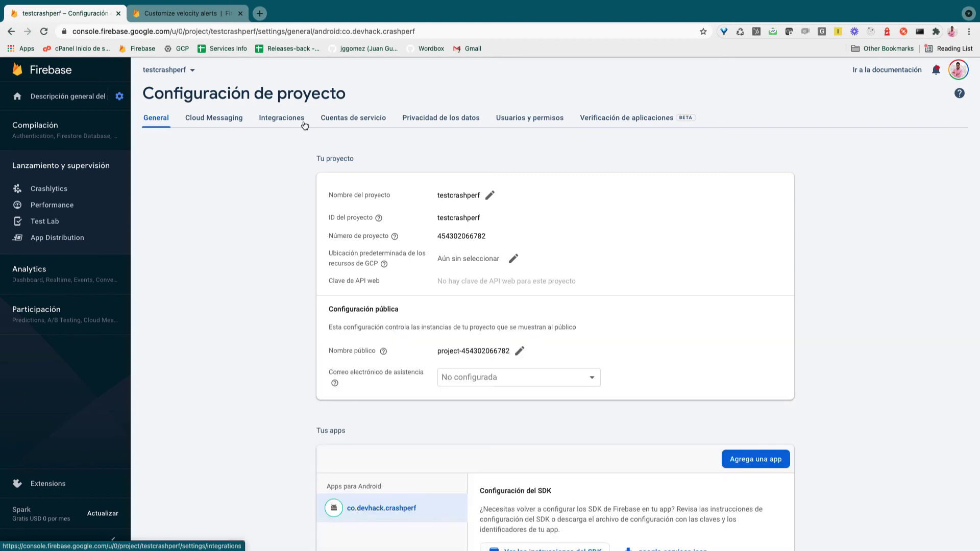
{"action": "left_click", "coordinate": [289, 123]}
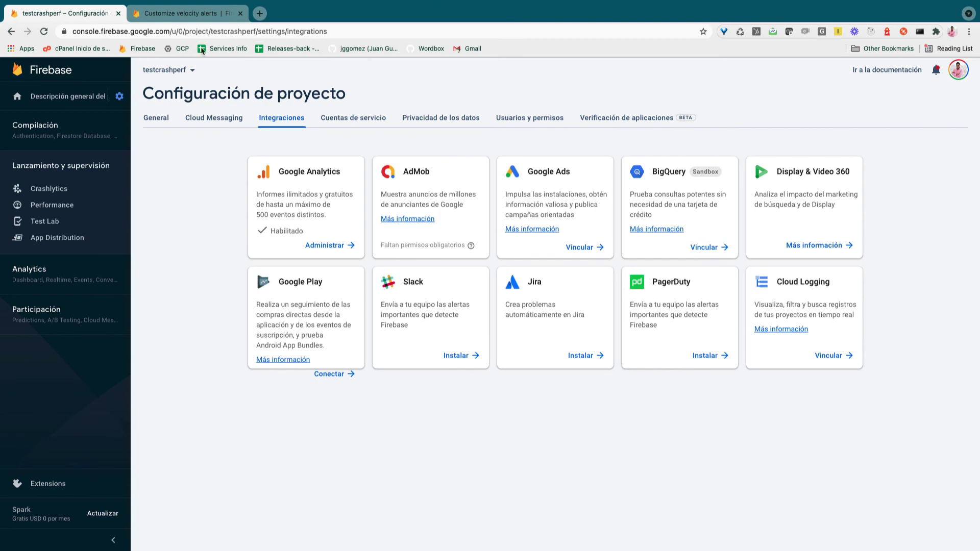
Open the Export data to BigQuery guide in the documentation, and return to the console's Crashlytics dashboard to check the crash-free users chart
{"action": "left_click", "coordinate": [214, 16]}
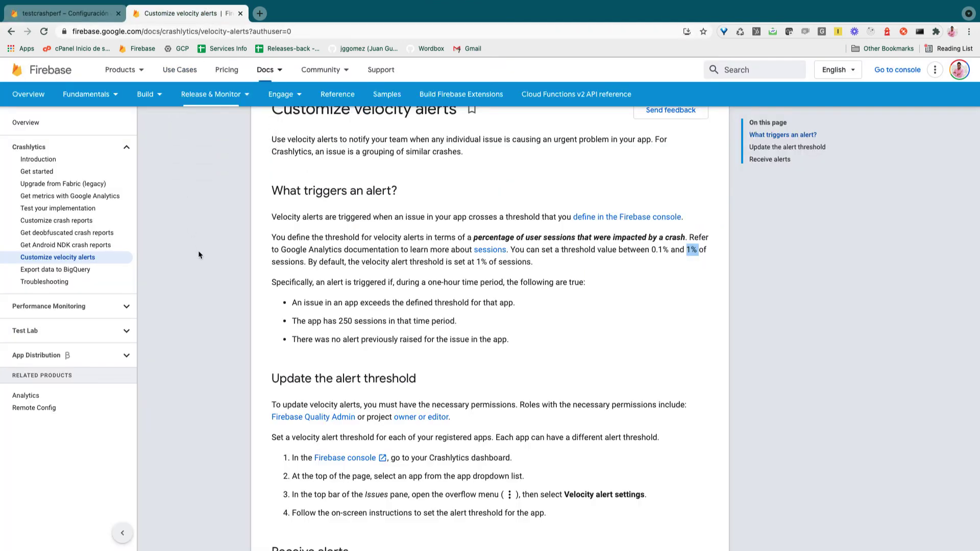
{"action": "left_click", "coordinate": [67, 276]}
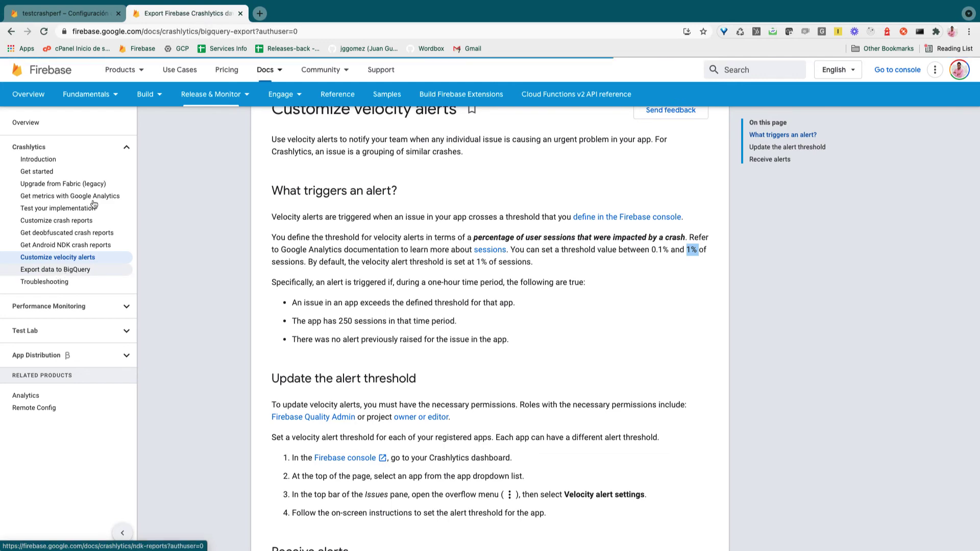
{"action": "left_click", "coordinate": [103, 18]}
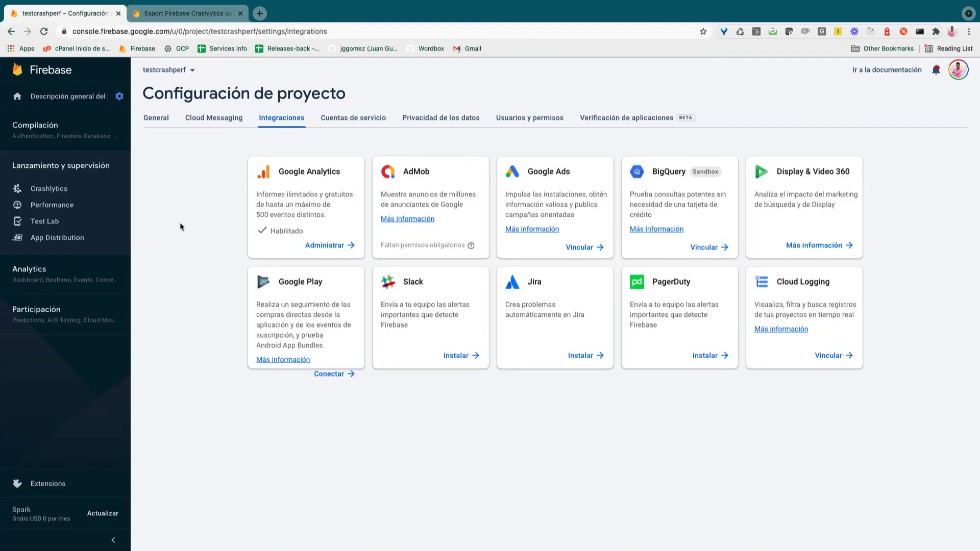
{"action": "left_click", "coordinate": [69, 190]}
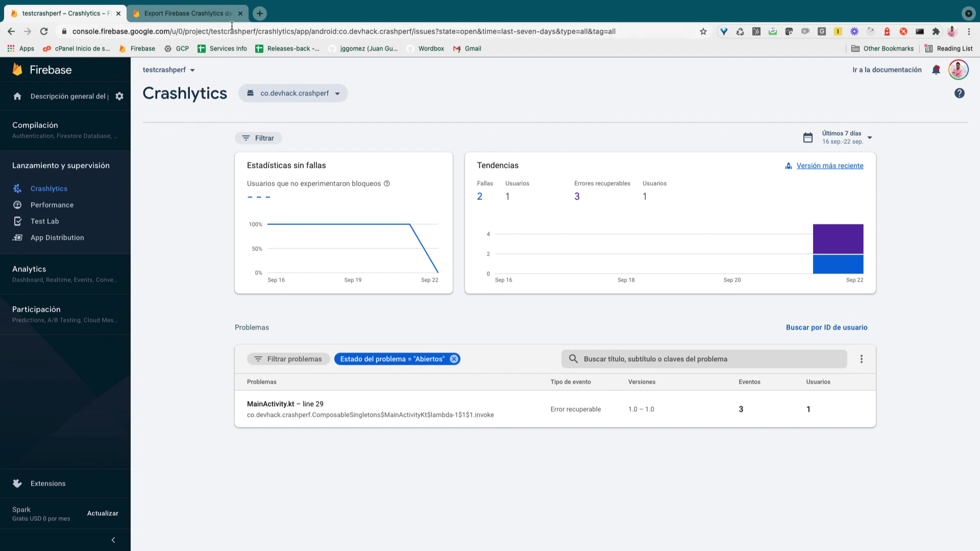
{"action": "mouse_move", "coordinate": [373, 250]}
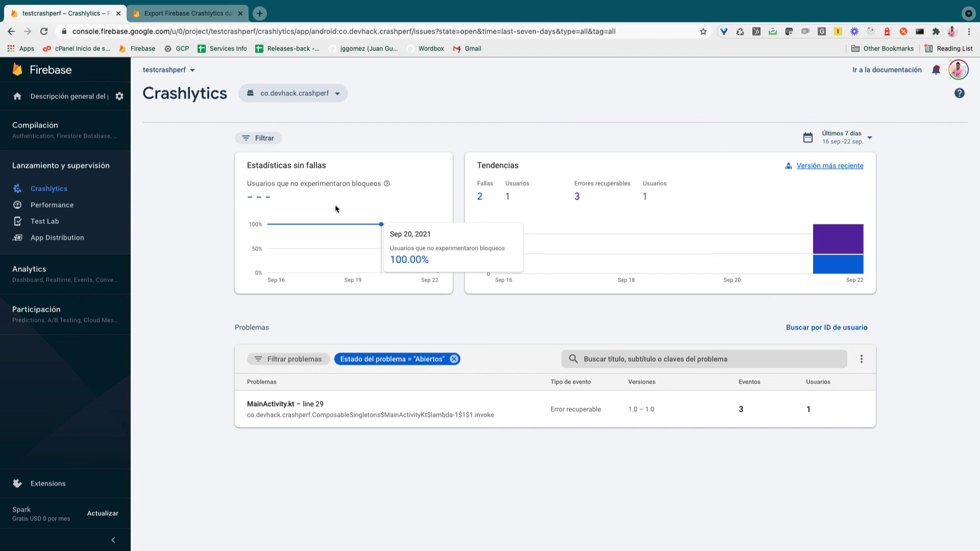
Read the Enable BigQuery export instructions in the guide, and locate the BigQuery card among the project's integrations in the console
{"action": "left_click", "coordinate": [214, 18]}
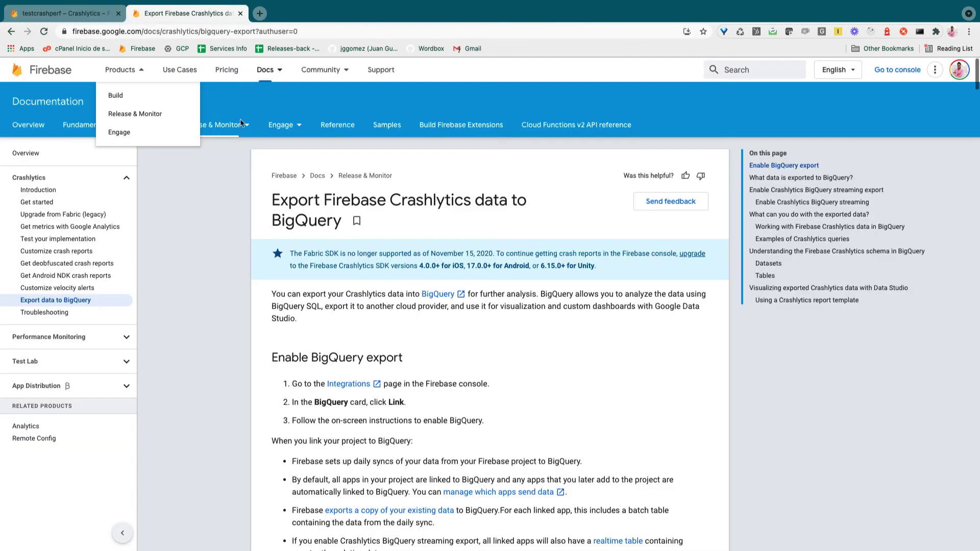
{"action": "scroll", "coordinate": [205, 301], "scroll_direction": "down", "scroll_amount": 5}
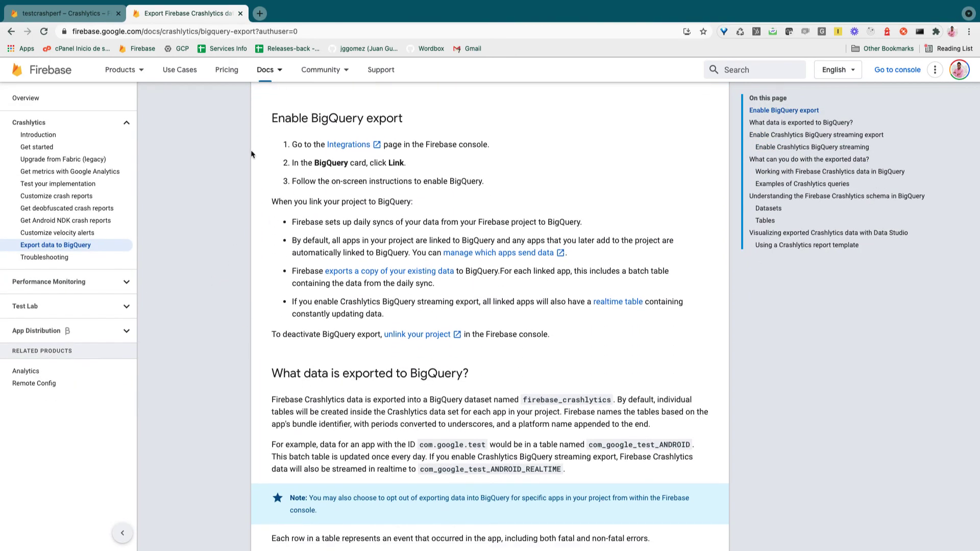
{"action": "left_click", "coordinate": [105, 15]}
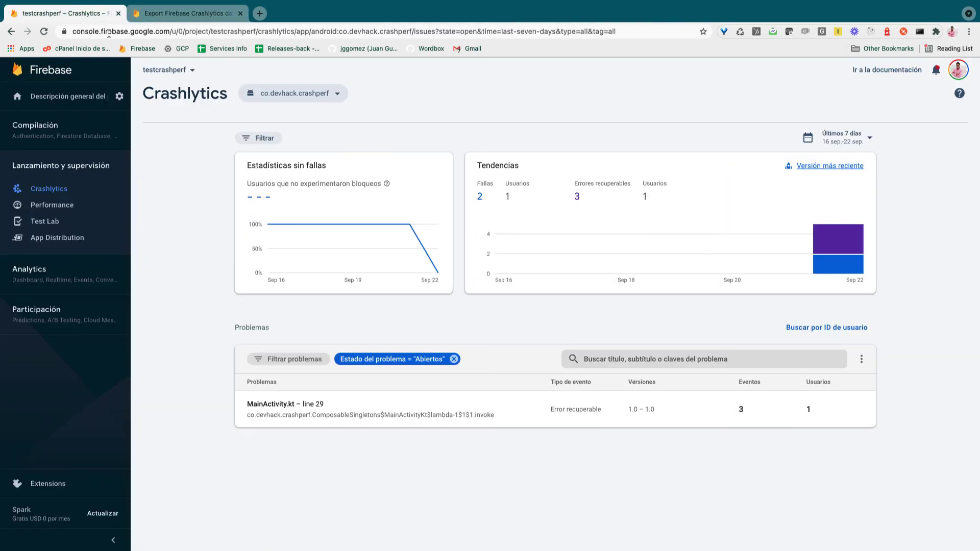
{"action": "left_click", "coordinate": [119, 96]}
{"action": "left_click", "coordinate": [152, 100]}
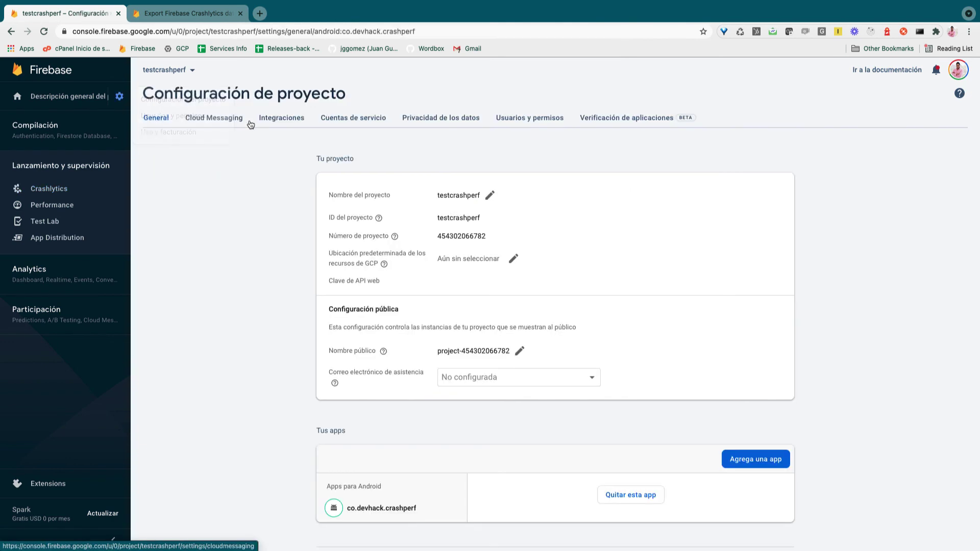
{"action": "left_click", "coordinate": [283, 122]}
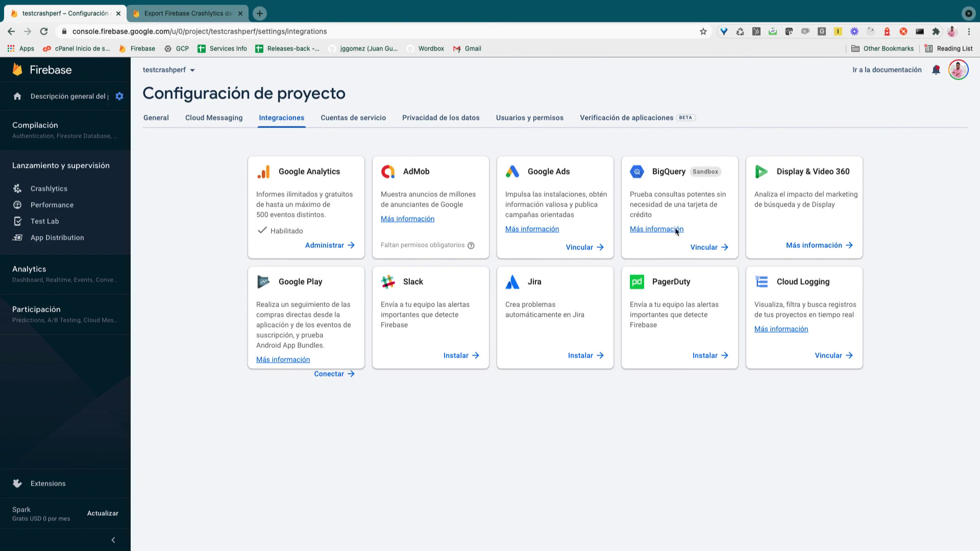
Return to the BigQuery export guide and skim which data is exported and how streaming export works
{"action": "left_click", "coordinate": [215, 13]}
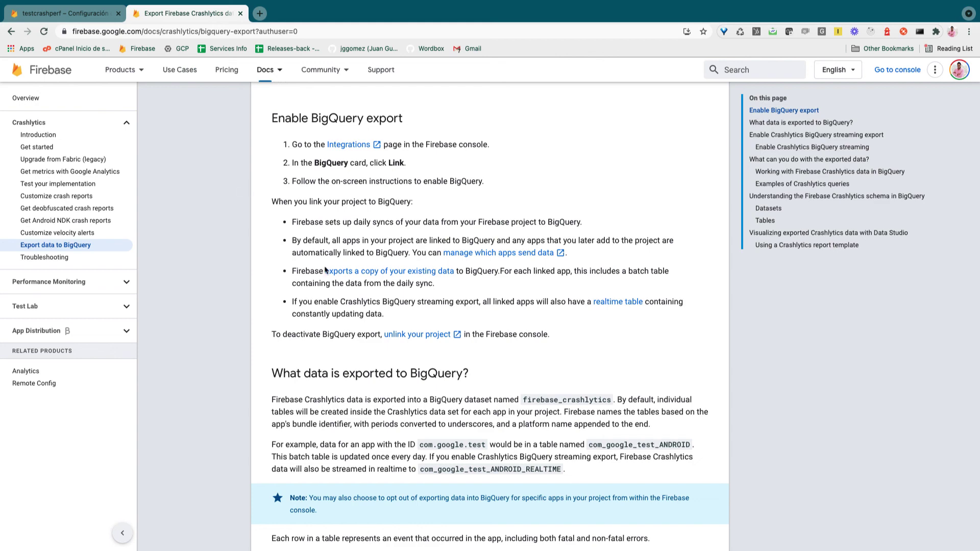
{"action": "scroll", "coordinate": [327, 271], "scroll_direction": "down", "scroll_amount": 3}
{"action": "scroll", "coordinate": [393, 254], "scroll_direction": "down", "scroll_amount": 12}
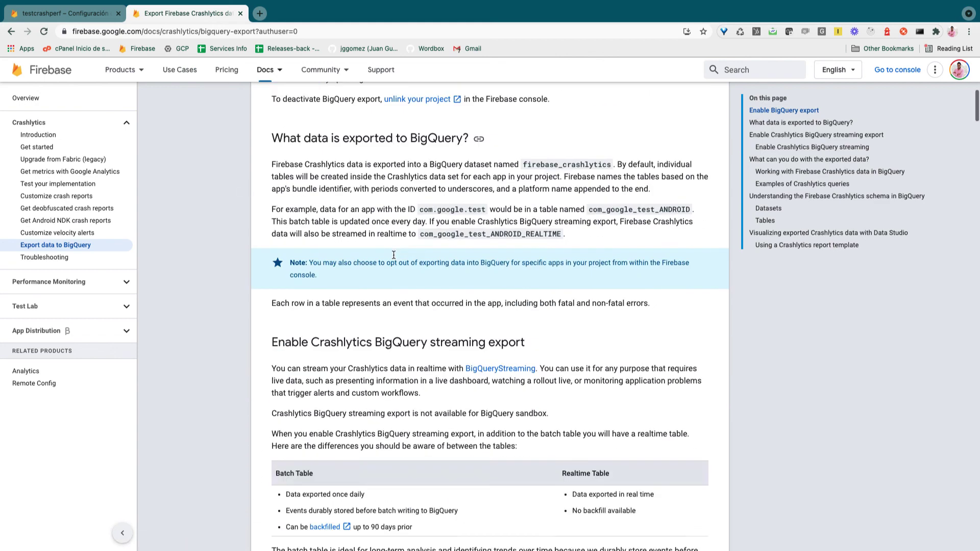
{"action": "scroll", "coordinate": [393, 257], "scroll_direction": "down", "scroll_amount": 9}
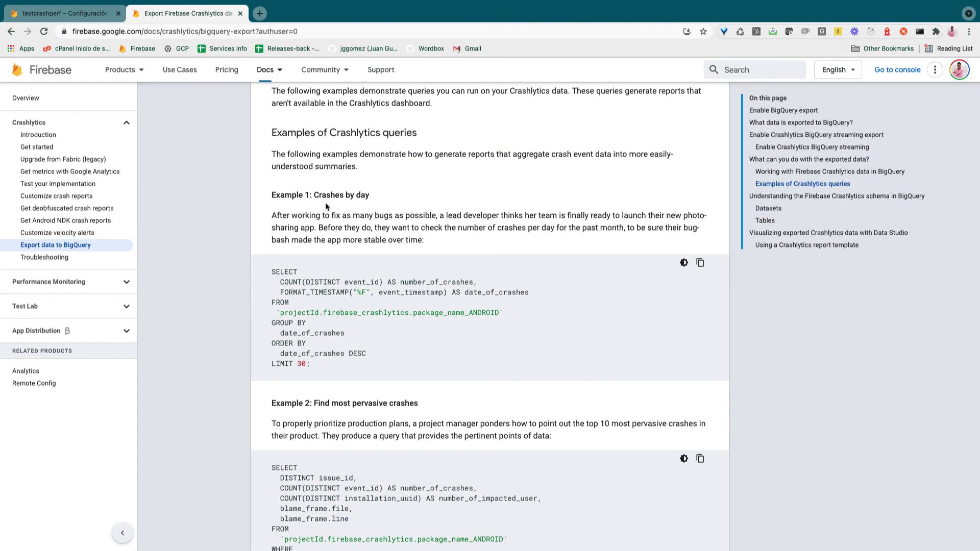
Review the example Crashlytics queries for BigQuery, from crashes by day through custom keys and user IDs to the top 5 issues
{"action": "scroll", "coordinate": [327, 204], "scroll_direction": "down", "scroll_amount": 1}
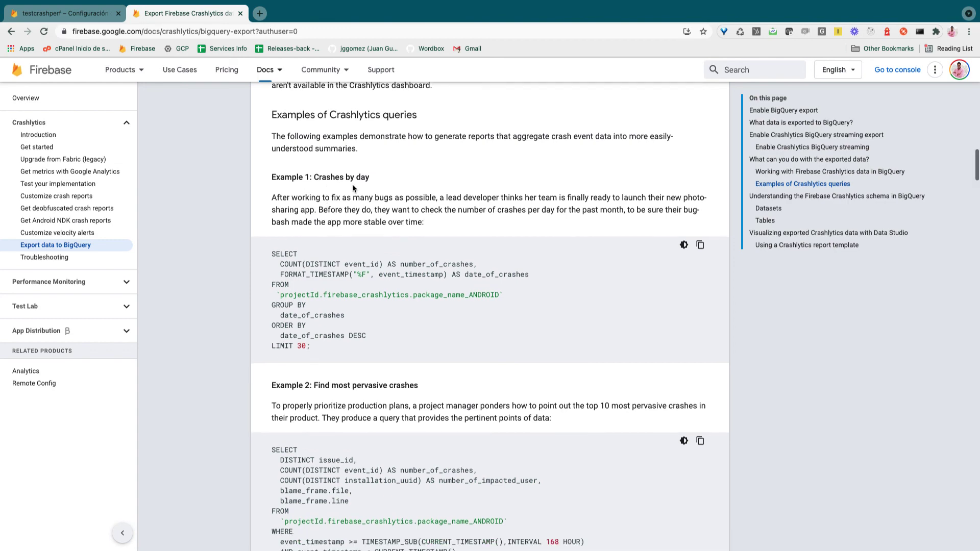
{"action": "scroll", "coordinate": [353, 249], "scroll_direction": "down", "scroll_amount": 4}
{"action": "scroll", "coordinate": [353, 249], "scroll_direction": "down", "scroll_amount": 4}
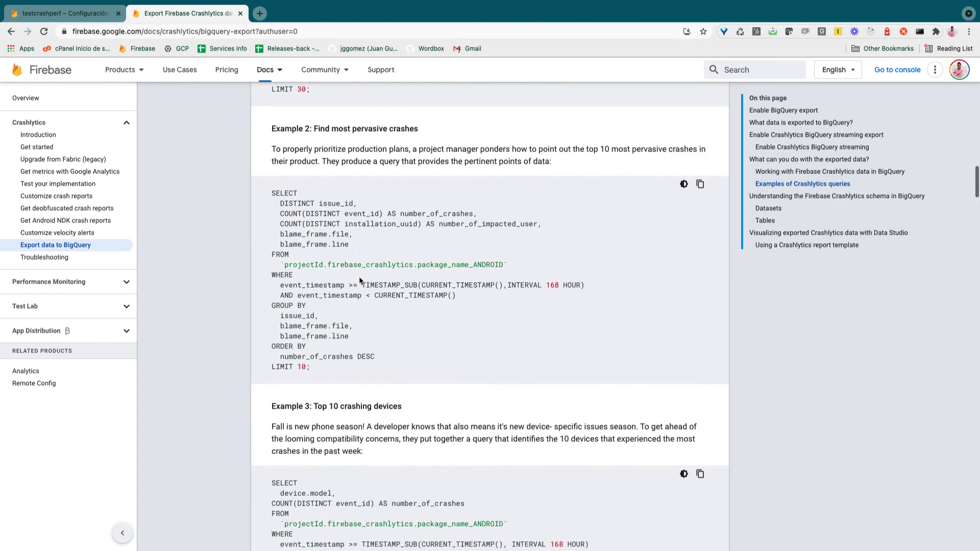
{"action": "scroll", "coordinate": [371, 327], "scroll_direction": "down", "scroll_amount": 4}
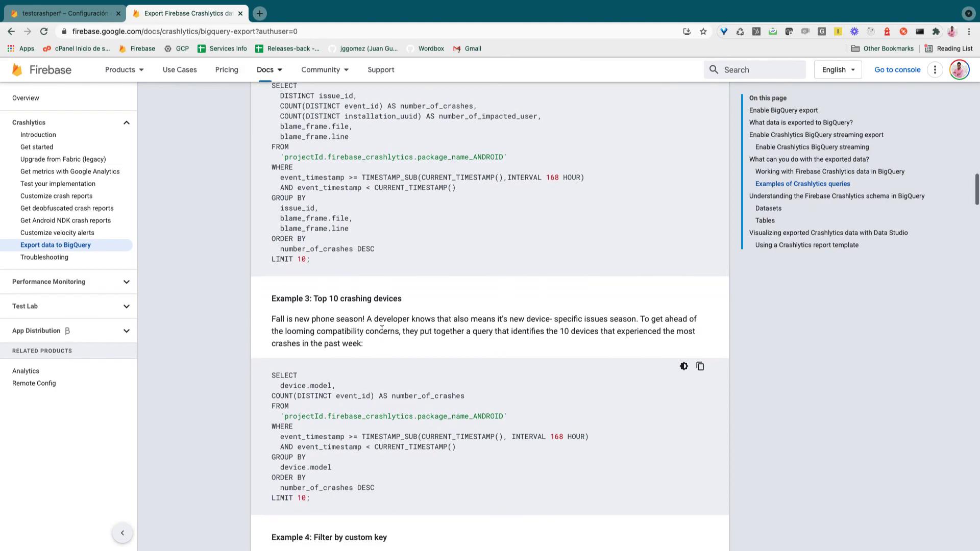
{"action": "scroll", "coordinate": [401, 295], "scroll_direction": "down", "scroll_amount": 4}
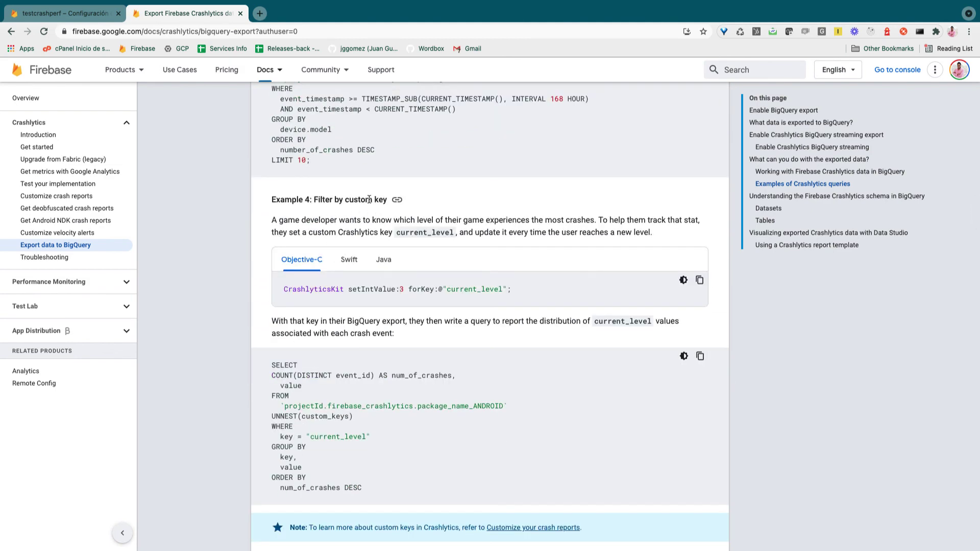
{"action": "scroll", "coordinate": [369, 200], "scroll_direction": "down", "scroll_amount": 4}
{"action": "scroll", "coordinate": [365, 258], "scroll_direction": "down", "scroll_amount": 5}
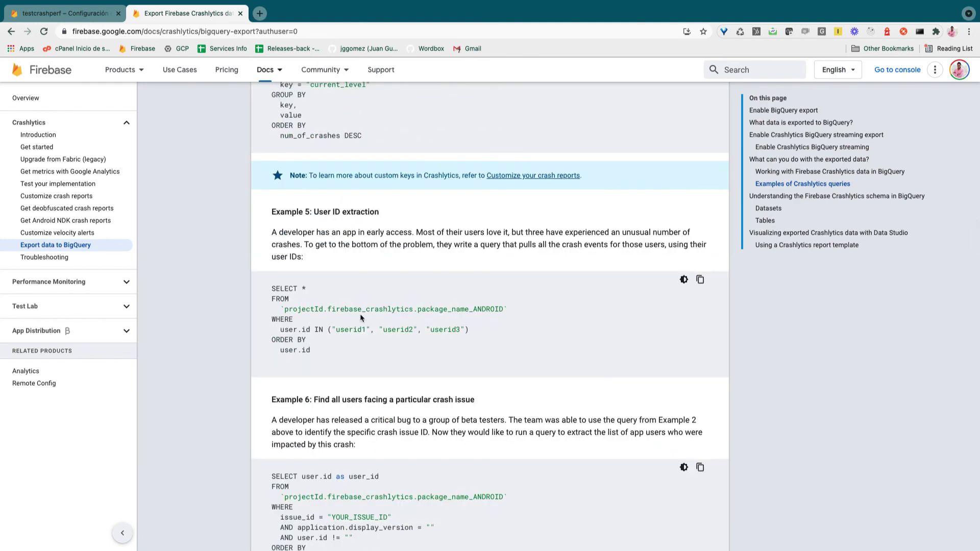
{"action": "scroll", "coordinate": [360, 317], "scroll_direction": "down", "scroll_amount": 4}
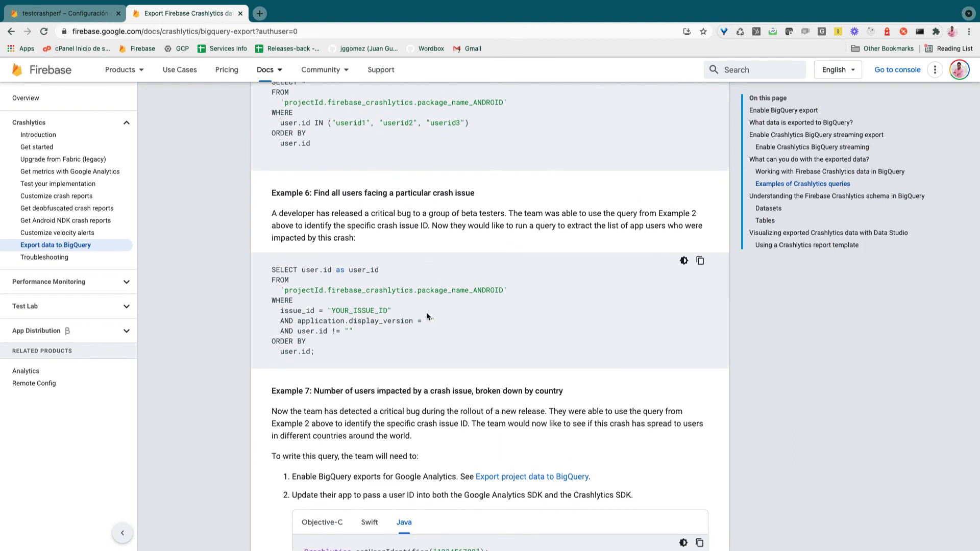
{"action": "scroll", "coordinate": [428, 316], "scroll_direction": "down", "scroll_amount": 10}
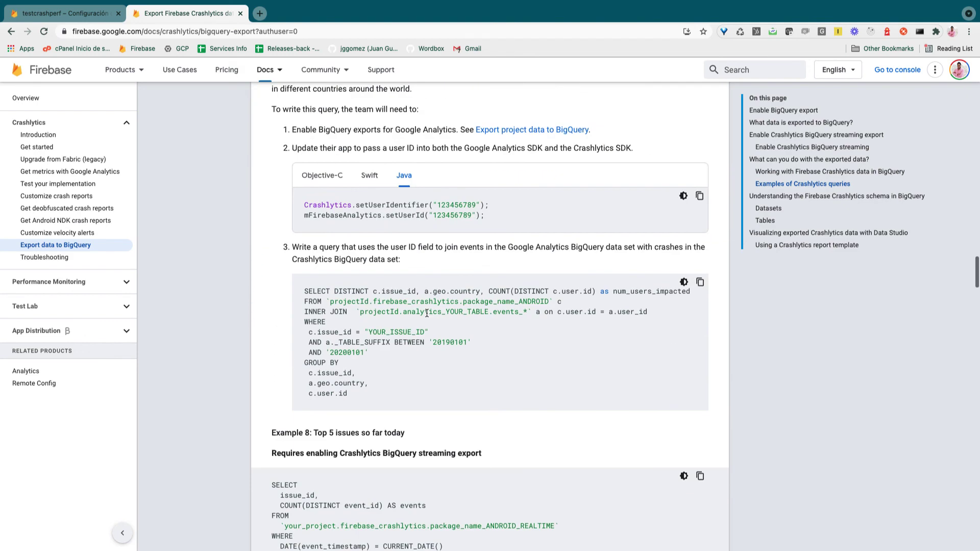
{"action": "scroll", "coordinate": [427, 317], "scroll_direction": "down", "scroll_amount": 1}
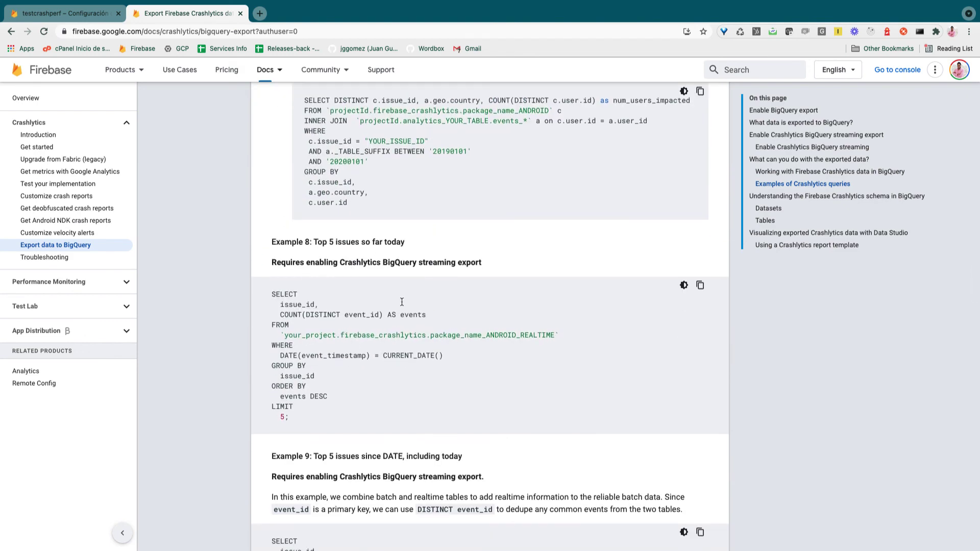
Review the Example 9 query for the top 5 issues since a date, and skim to the Crashlytics schema in BigQuery
{"action": "scroll", "coordinate": [392, 371], "scroll_direction": "down", "scroll_amount": 5}
{"action": "scroll", "coordinate": [350, 426], "scroll_direction": "down", "scroll_amount": 1}
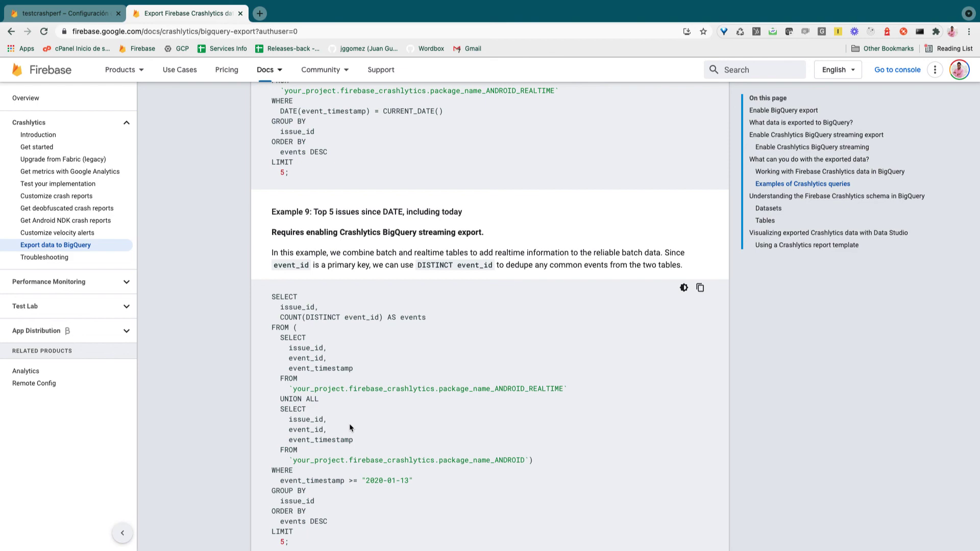
{"action": "scroll", "coordinate": [350, 427], "scroll_direction": "down", "scroll_amount": 15}
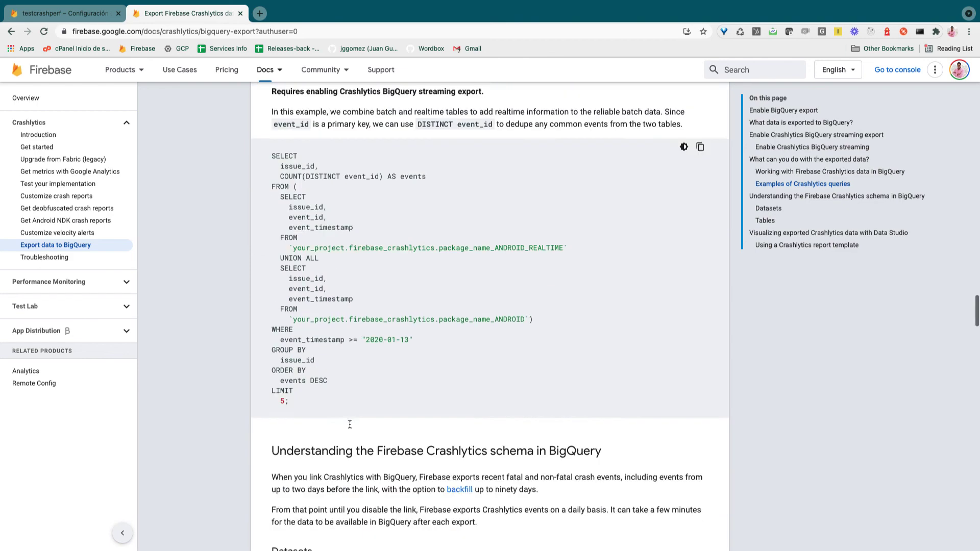
{"action": "scroll", "coordinate": [350, 428], "scroll_direction": "down", "scroll_amount": 2}
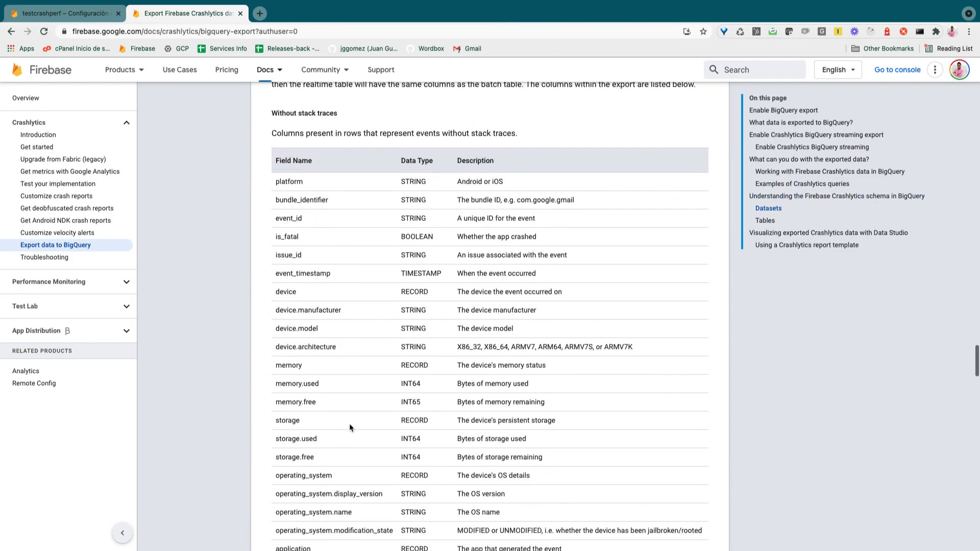
Examine the exported table columns with and without stack traces, from device and user fields through exceptions and threads, down to the Data Studio section
{"action": "scroll", "coordinate": [332, 399], "scroll_direction": "up", "scroll_amount": 5}
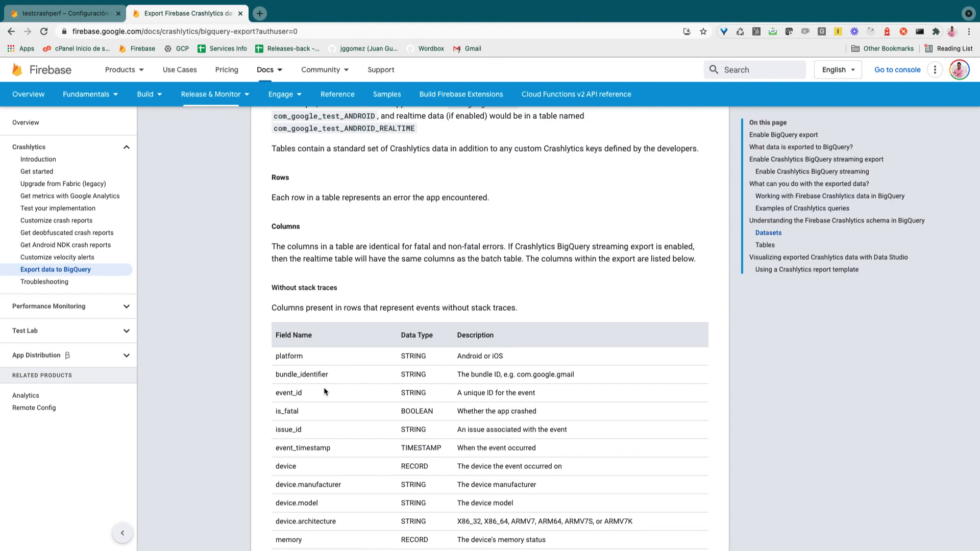
{"action": "scroll", "coordinate": [326, 394], "scroll_direction": "down", "scroll_amount": 5}
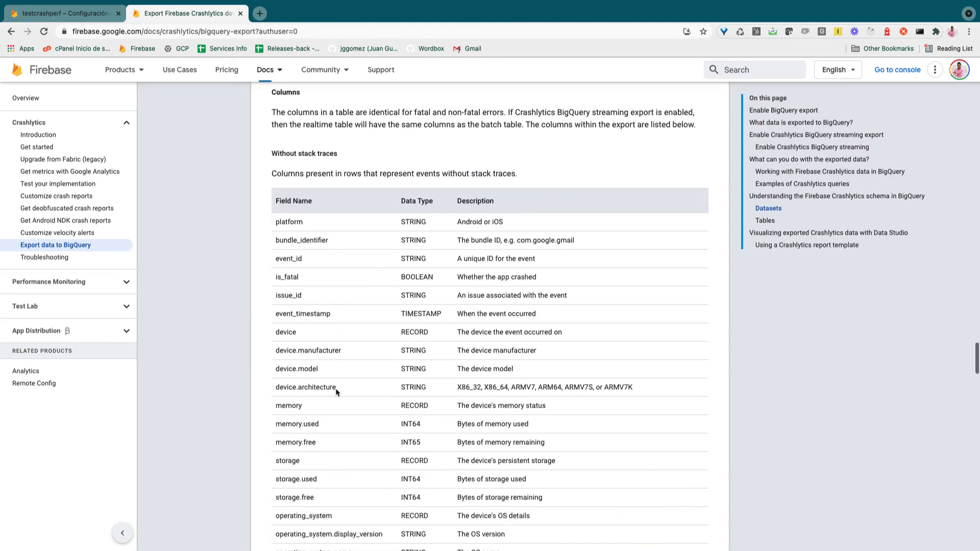
{"action": "scroll", "coordinate": [332, 320], "scroll_direction": "down", "scroll_amount": 4}
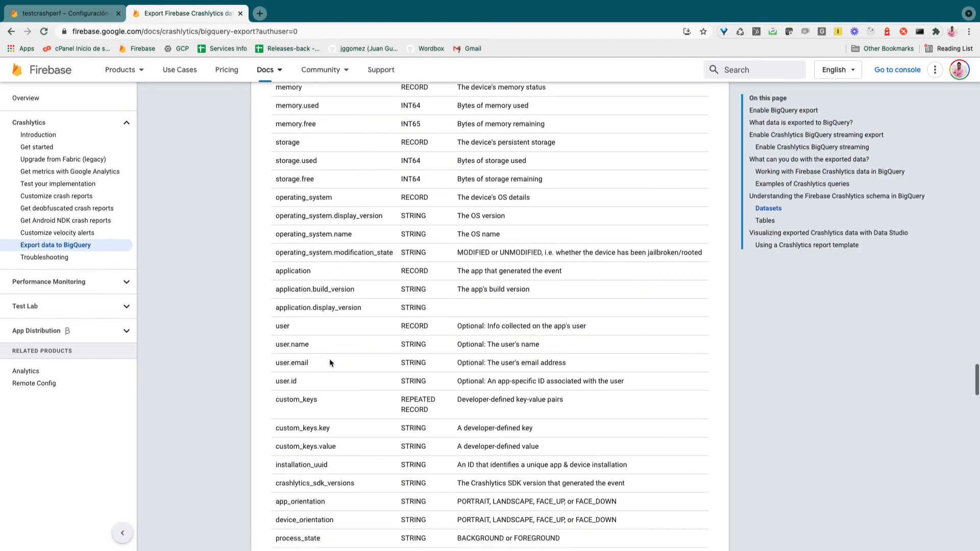
{"action": "scroll", "coordinate": [330, 376], "scroll_direction": "down", "scroll_amount": 3}
{"action": "scroll", "coordinate": [329, 376], "scroll_direction": "down", "scroll_amount": 15}
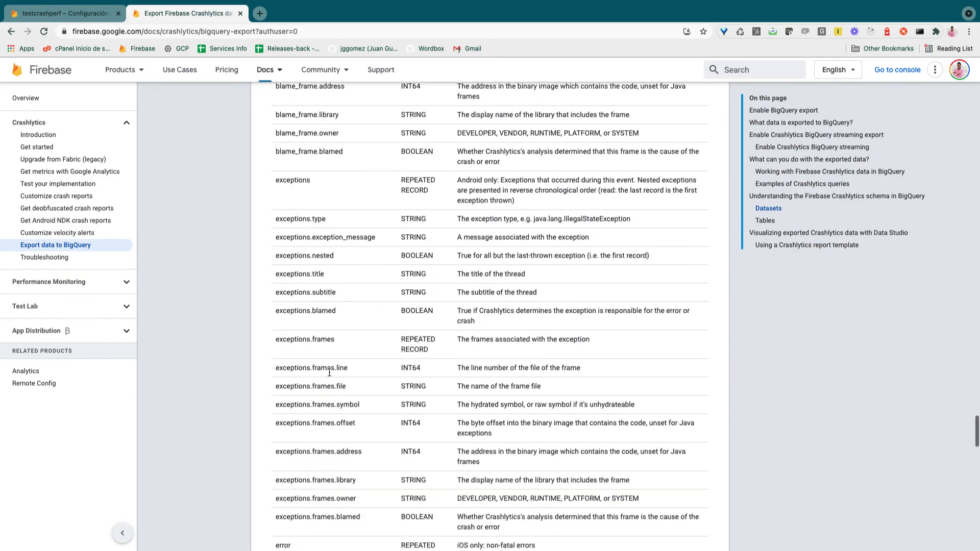
{"action": "scroll", "coordinate": [329, 376], "scroll_direction": "down", "scroll_amount": 12}
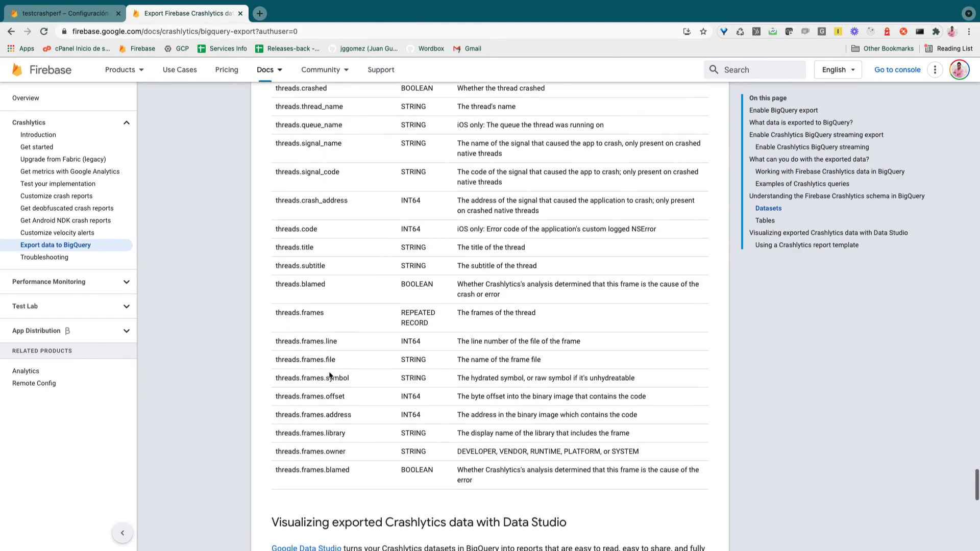
{"action": "scroll", "coordinate": [330, 373], "scroll_direction": "down", "scroll_amount": 1}
{"action": "scroll", "coordinate": [330, 373], "scroll_direction": "up", "scroll_amount": 10}
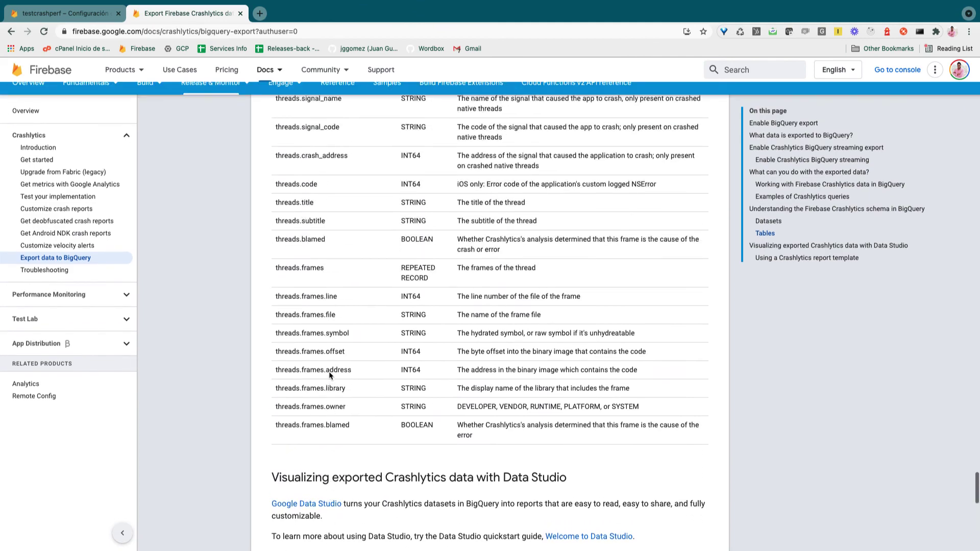
{"action": "scroll", "coordinate": [330, 375], "scroll_direction": "up", "scroll_amount": 15}
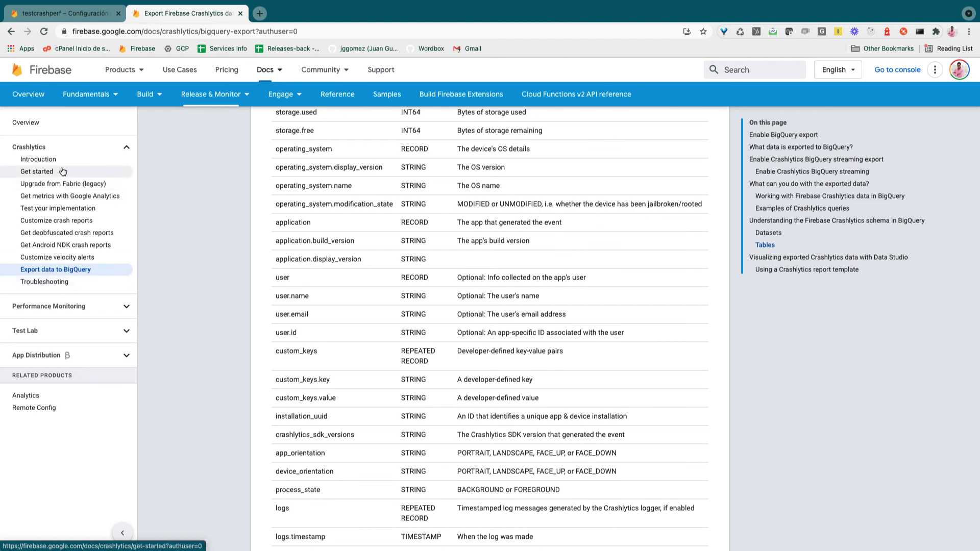
Open the Crashlytics Get started guide, and switch to Android Studio to review the user ID and custom keys calls in MainActivity.kt
{"action": "left_click", "coordinate": [109, 175]}
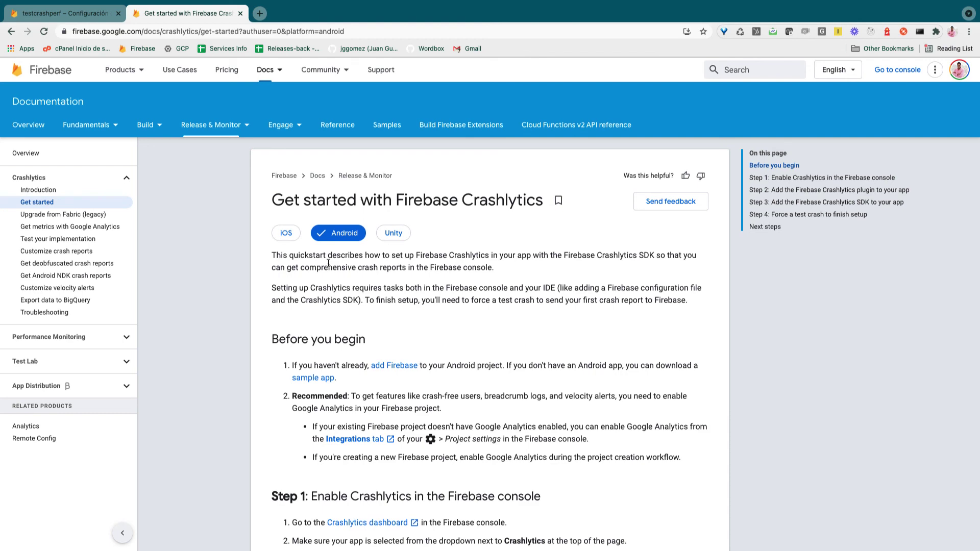
{"action": "key", "text": "ctrl+Left"}
{"action": "double_click", "coordinate": [309, 249]}
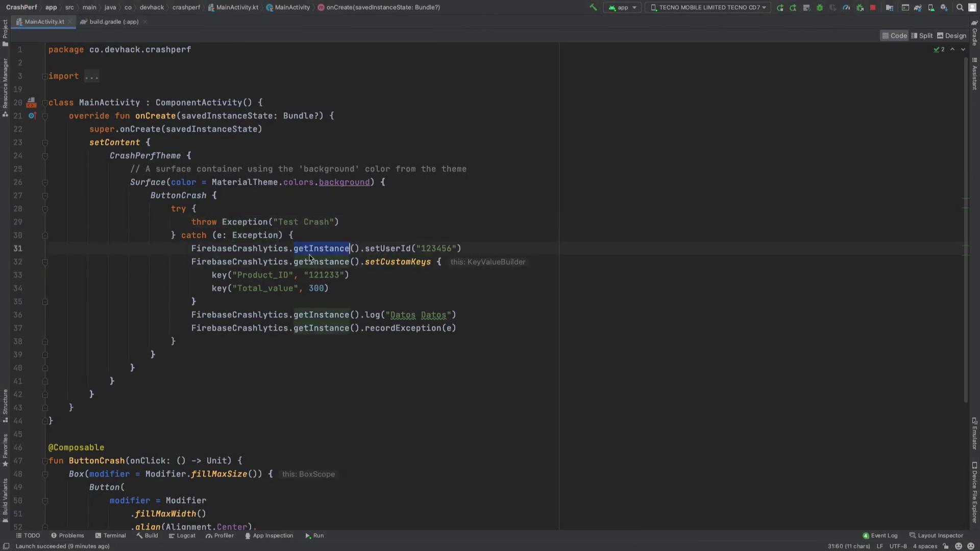
{"action": "left_click", "coordinate": [310, 315]}
{"action": "double_click", "coordinate": [384, 260]}
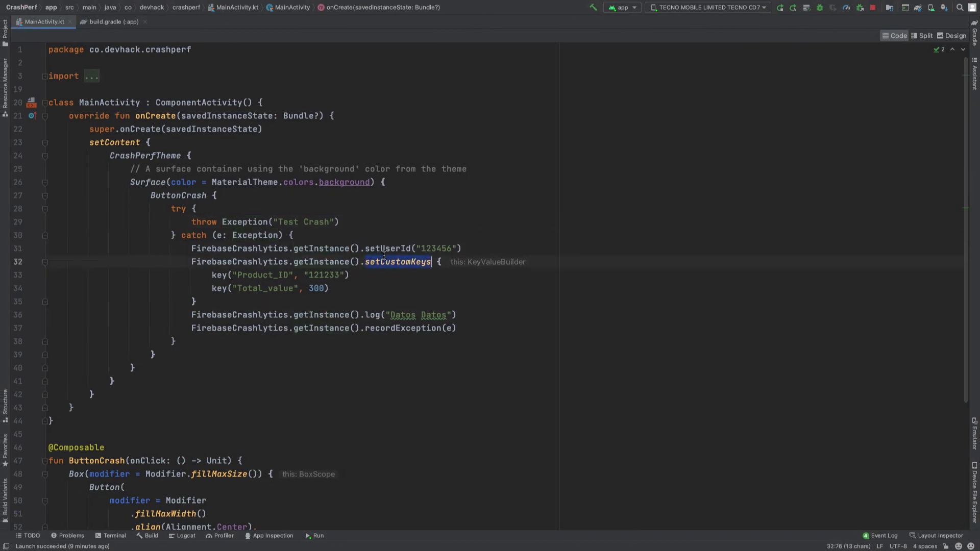